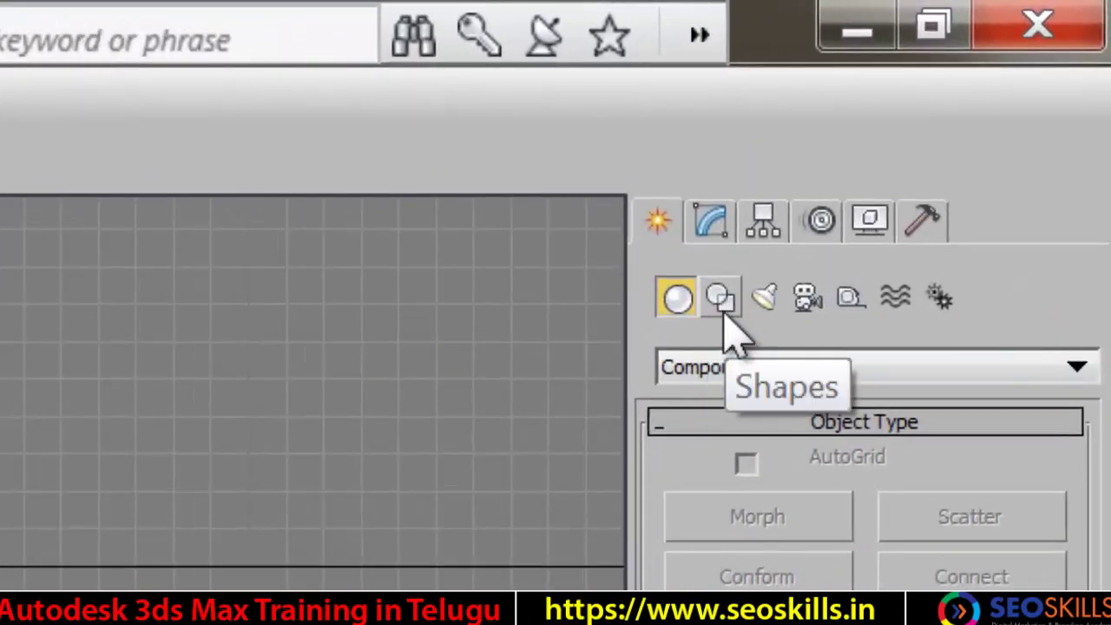
Draw a circle spline with a radius of about 39 cm around the centre of the grid in the Perspective view
{"action": "left_click", "coordinate": [722, 298]}
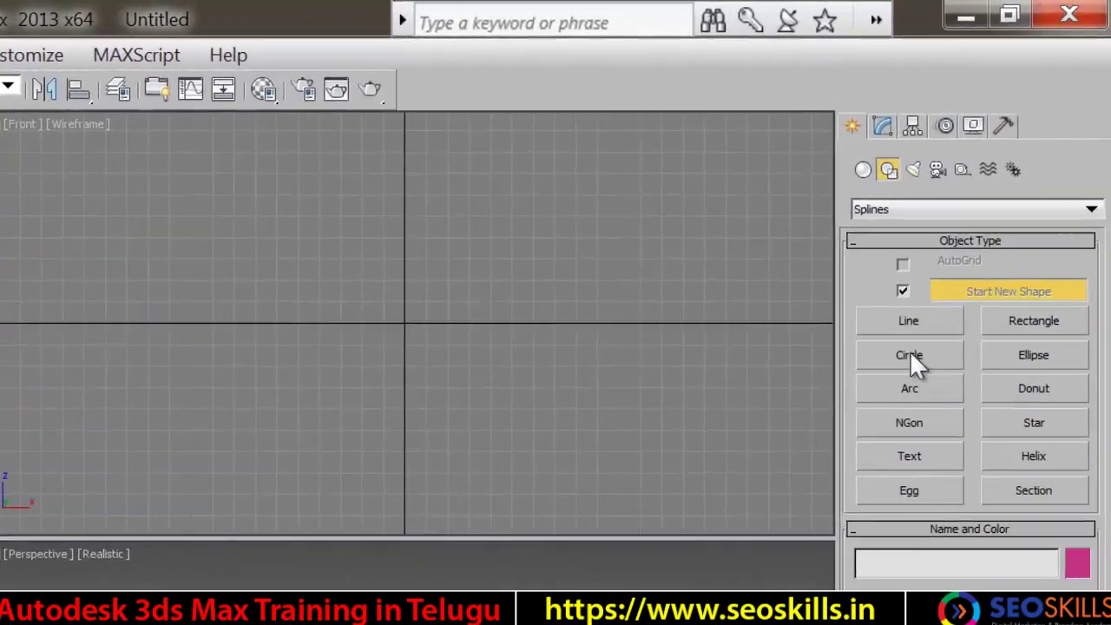
{"action": "left_click", "coordinate": [999, 197]}
{"action": "left_click_drag", "start_coordinate": [563, 580], "coordinate": [642, 621]}
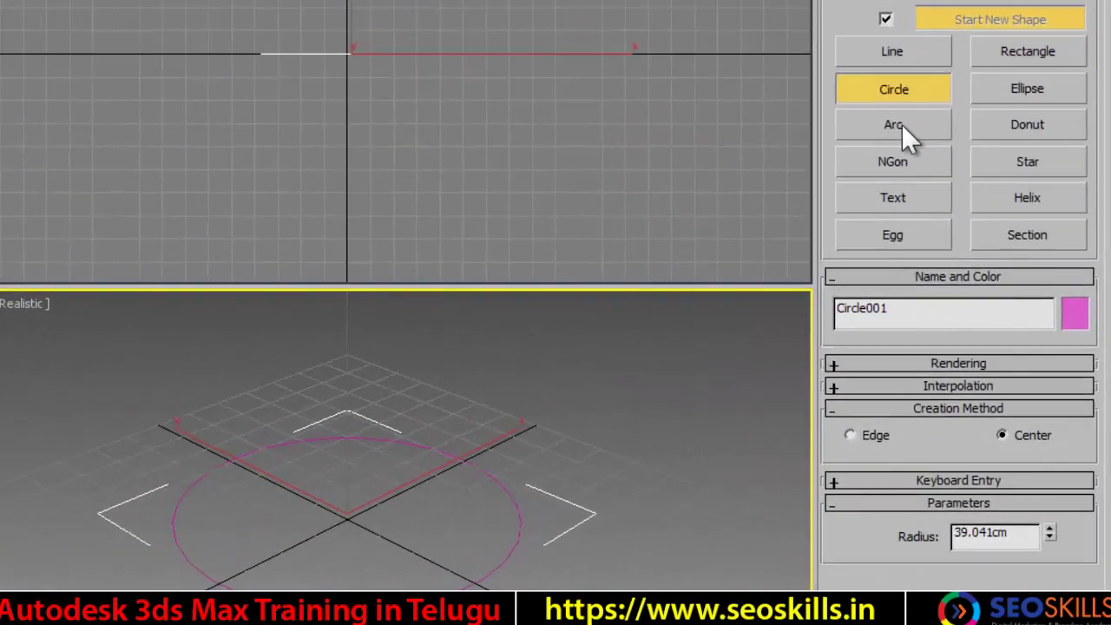
Draw an open arc with the End-End-Middle method beside the circle and move it clear of the circle
{"action": "left_click", "coordinate": [901, 125]}
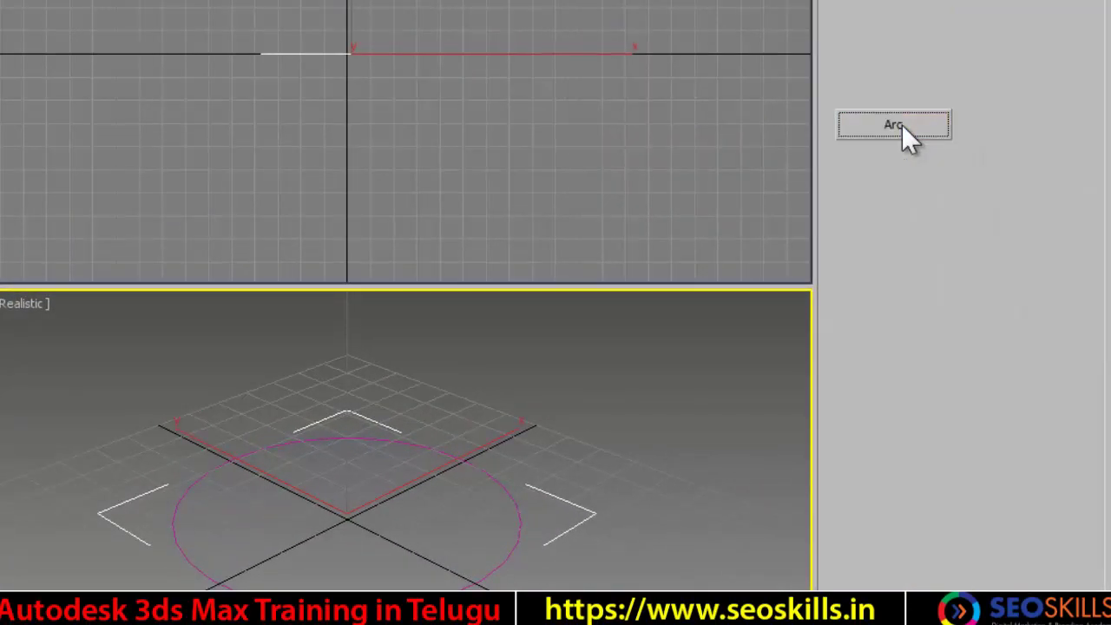
{"action": "left_click_drag", "start_coordinate": [495, 569], "coordinate": [452, 437]}
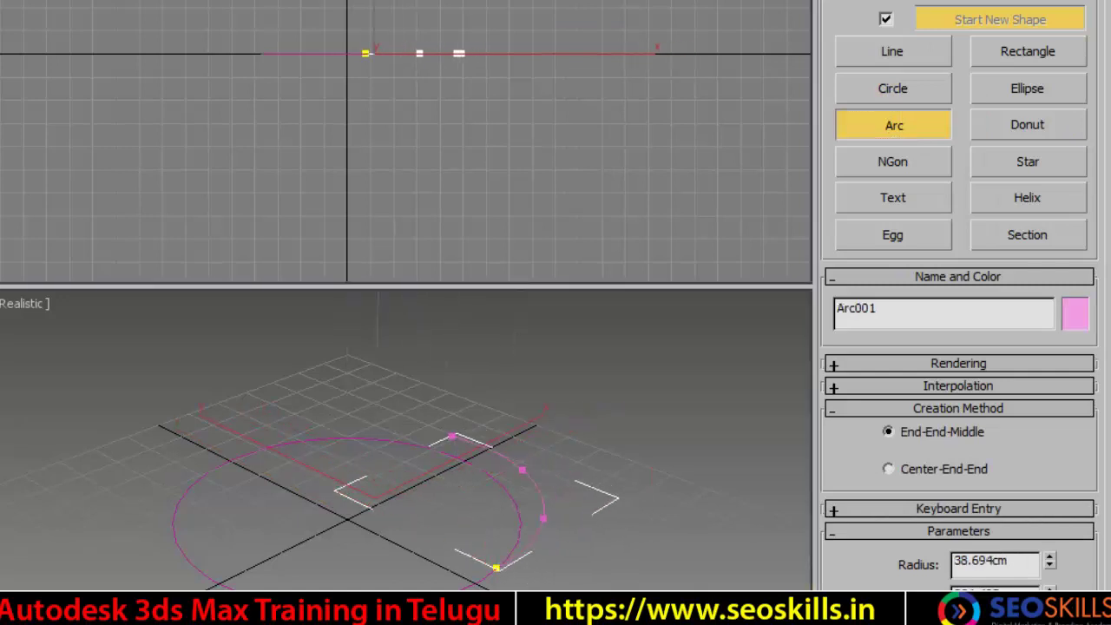
{"action": "left_click", "coordinate": [534, 495]}
{"action": "key", "text": "w"}
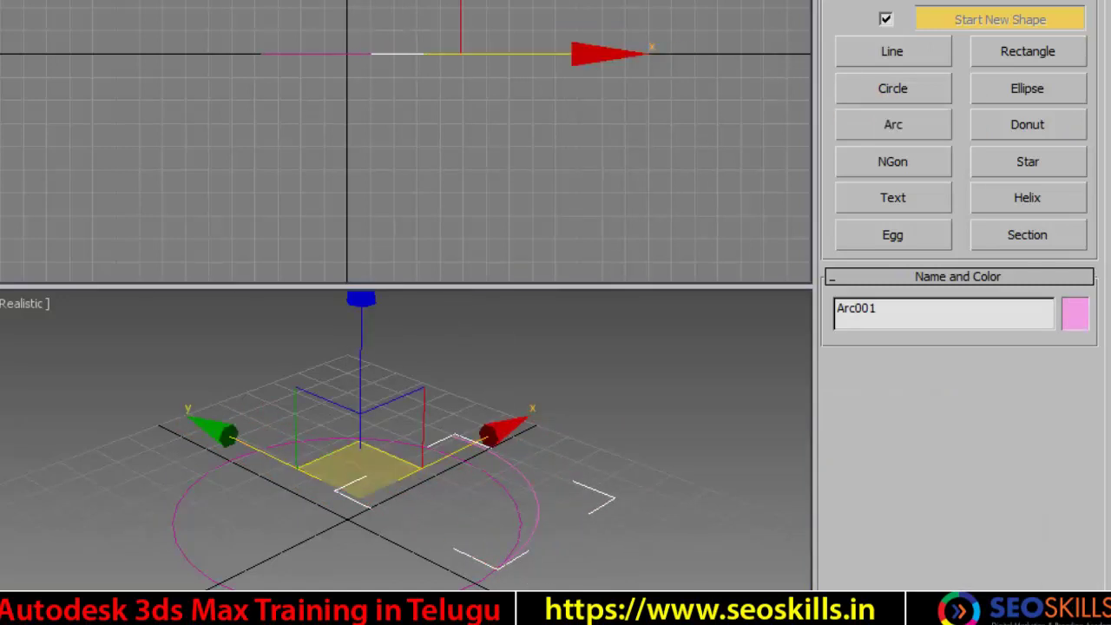
{"action": "left_click_drag", "start_coordinate": [360, 474], "coordinate": [469, 483]}
{"action": "left_click", "coordinate": [142, 576]}
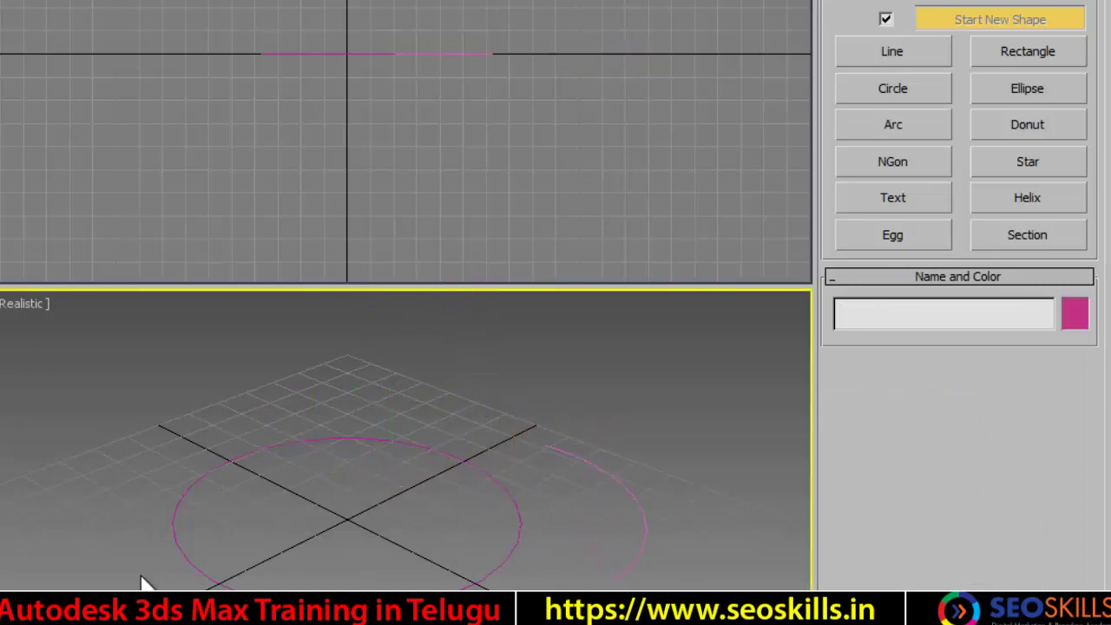
Hide the grid in the Perspective view and set the object color of both the circle and the arc to white
{"action": "key", "text": "alt+w"}
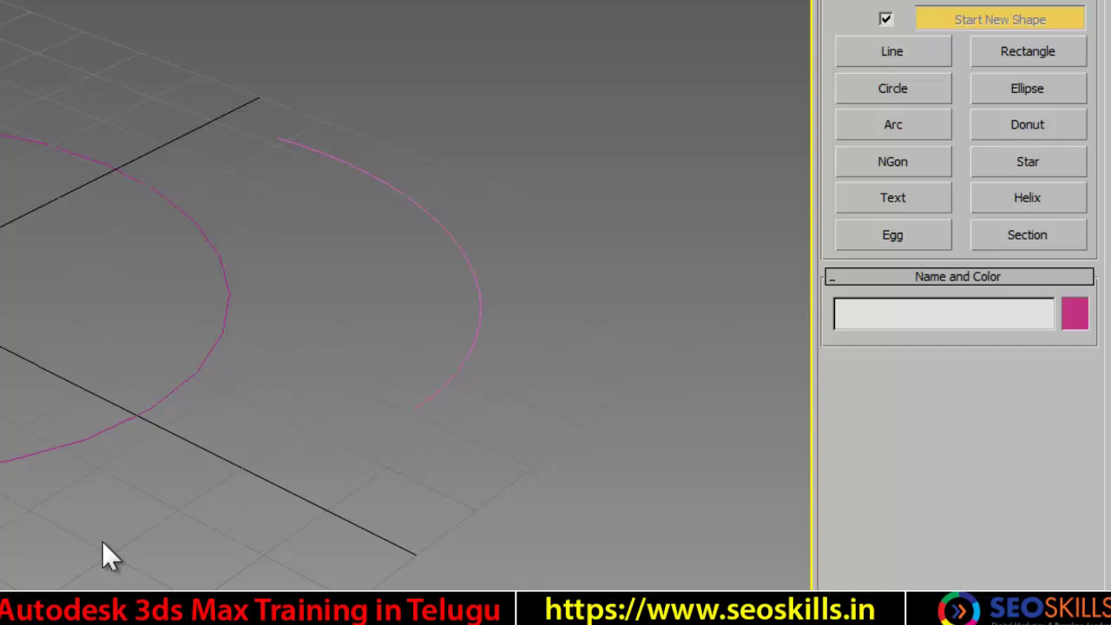
{"action": "key", "text": "g"}
{"action": "left_click_drag", "start_coordinate": [131, 158], "coordinate": [706, 414]}
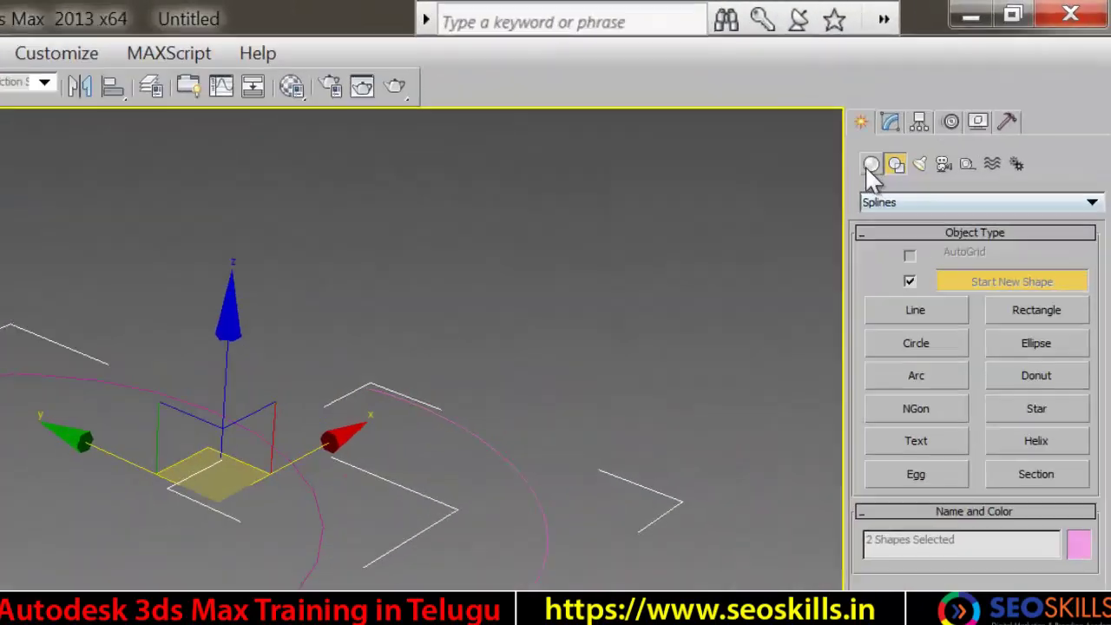
{"action": "left_click", "coordinate": [956, 66]}
{"action": "left_click", "coordinate": [656, 251]}
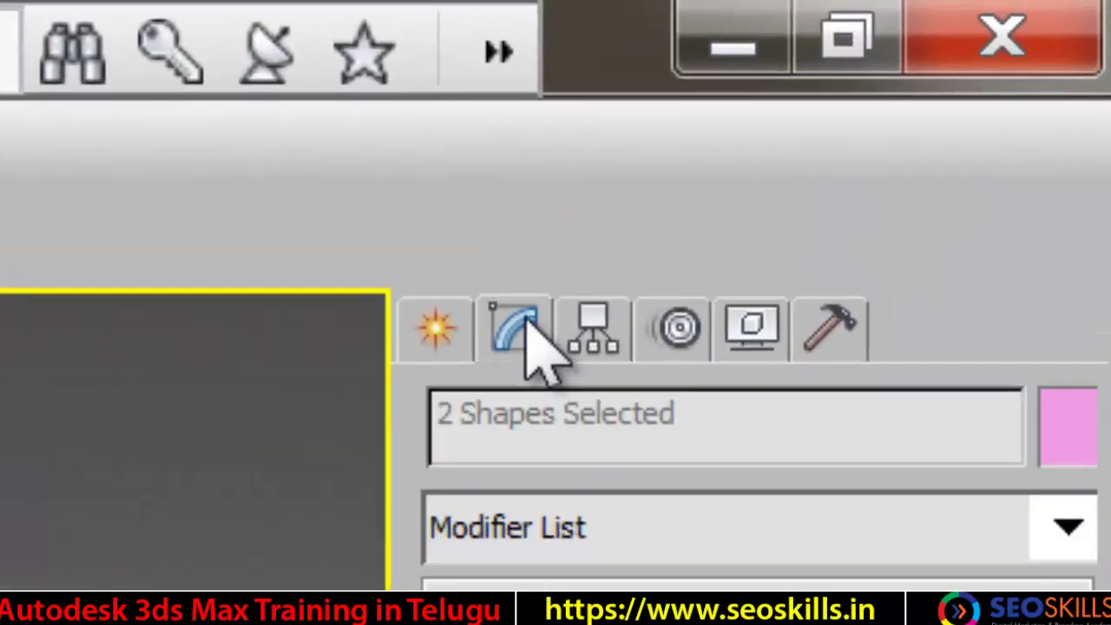
{"action": "left_click", "coordinate": [1055, 326]}
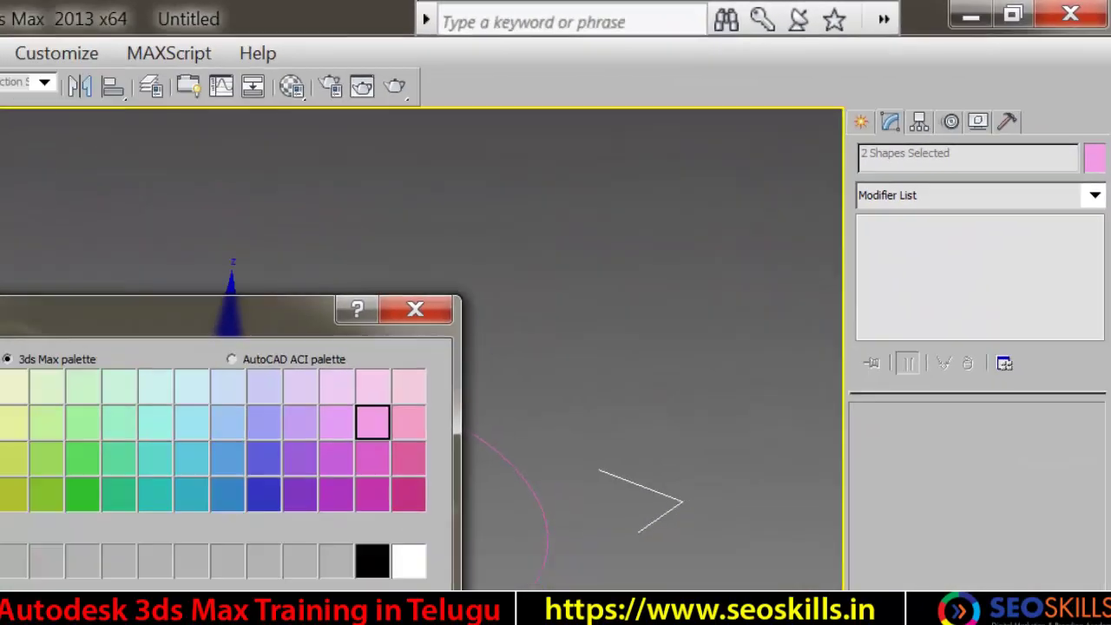
{"action": "left_click", "coordinate": [408, 563]}
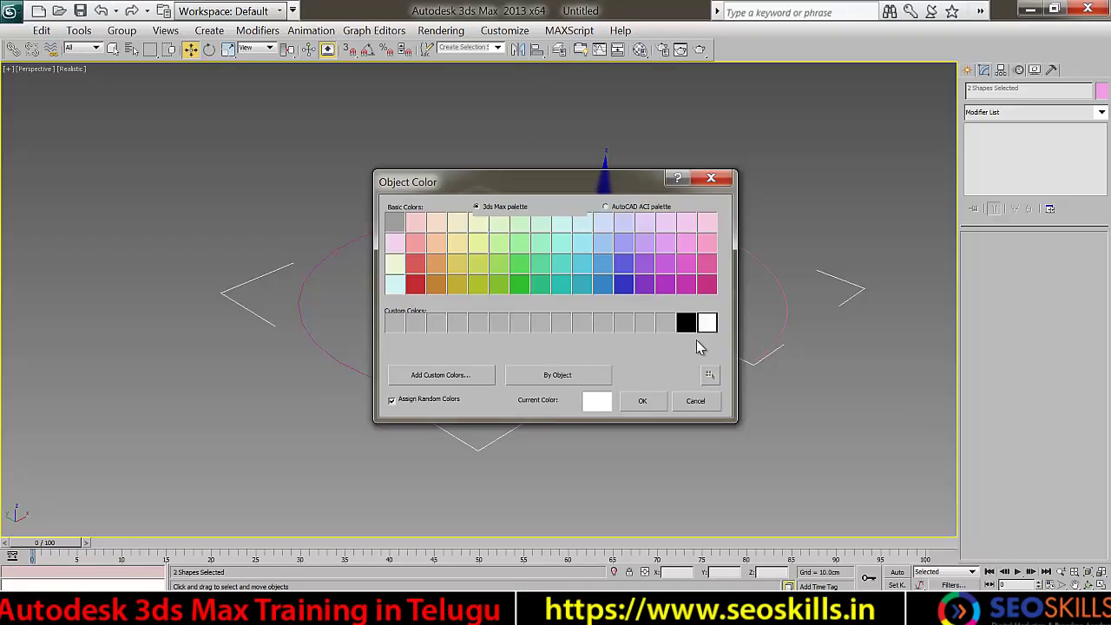
{"action": "left_click", "coordinate": [657, 406]}
{"action": "left_click", "coordinate": [708, 444]}
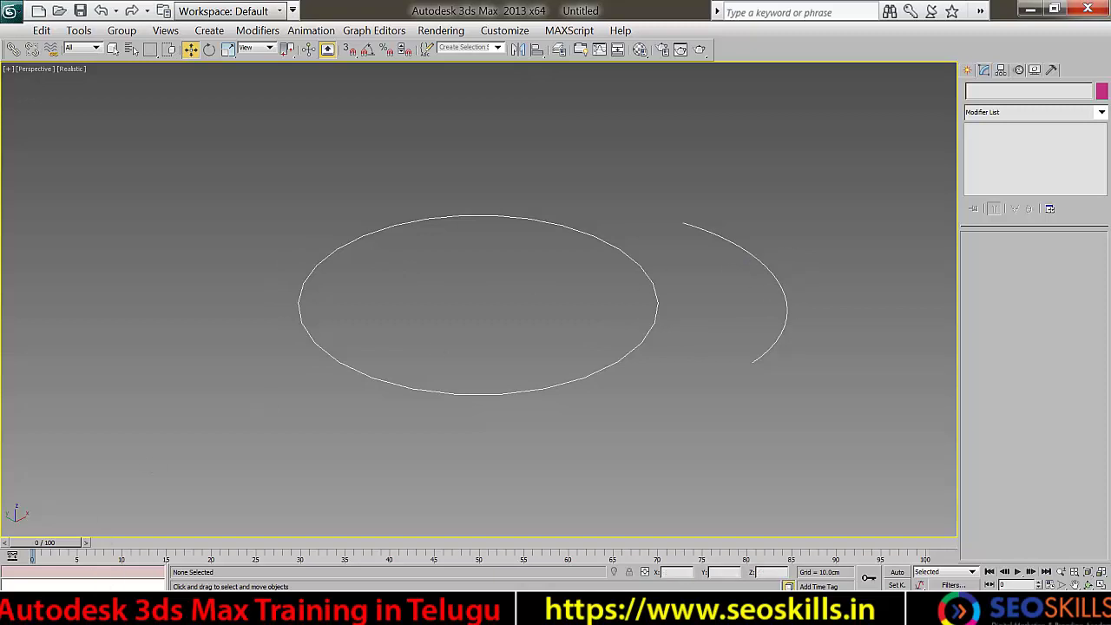
Switch to Google Chrome, search for "loft 3ds max" and open the Autodesk Knowledge Network article on the Loft Compound Object
{"action": "mouse_move", "coordinate": [182, 470]}
{"action": "left_click", "coordinate": [36, 589]}
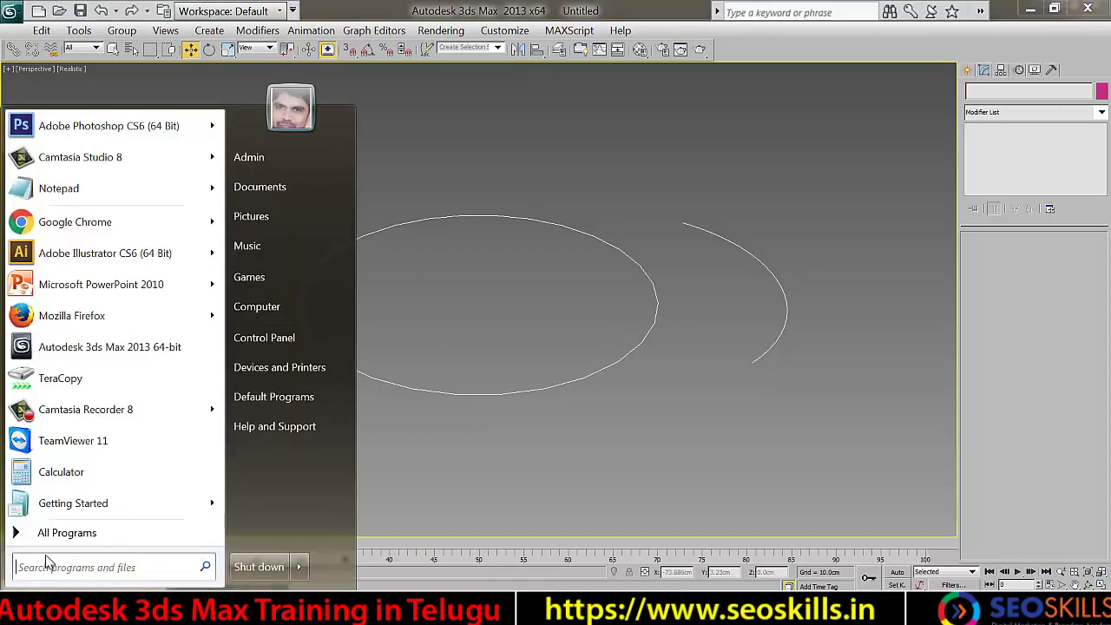
{"action": "left_click", "coordinate": [75, 223]}
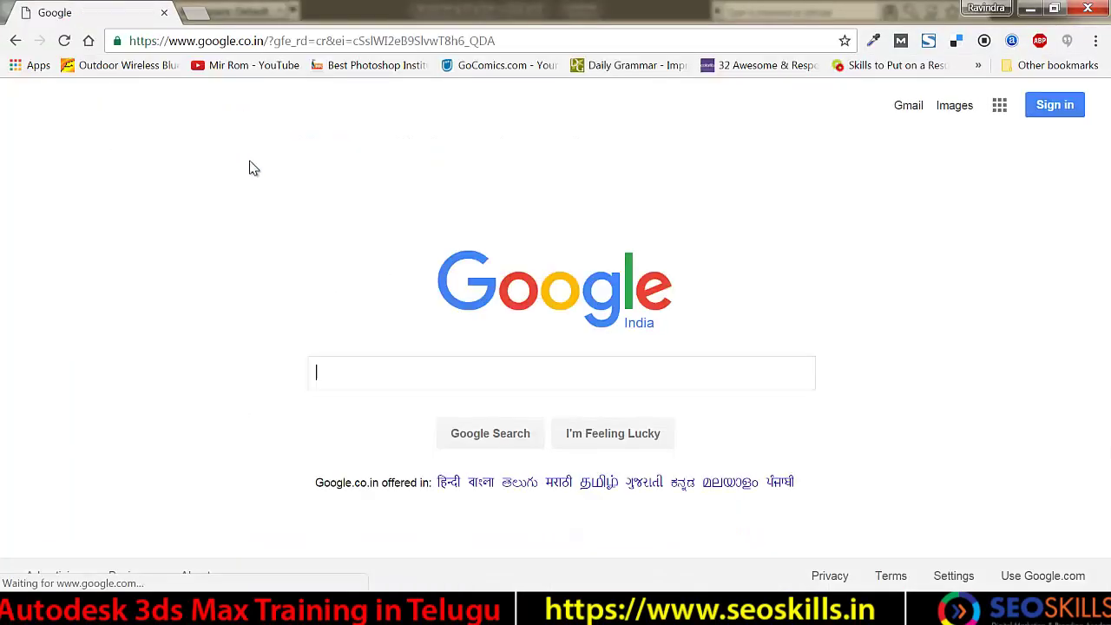
{"action": "type", "text": "loft"}
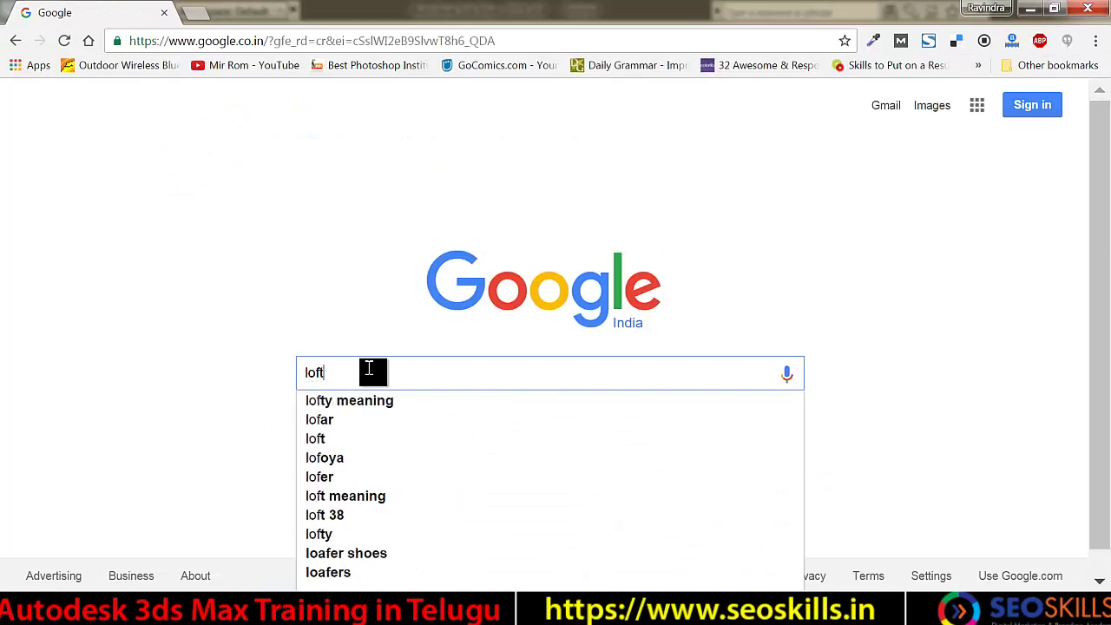
{"action": "type", "text": " 3dsm"}
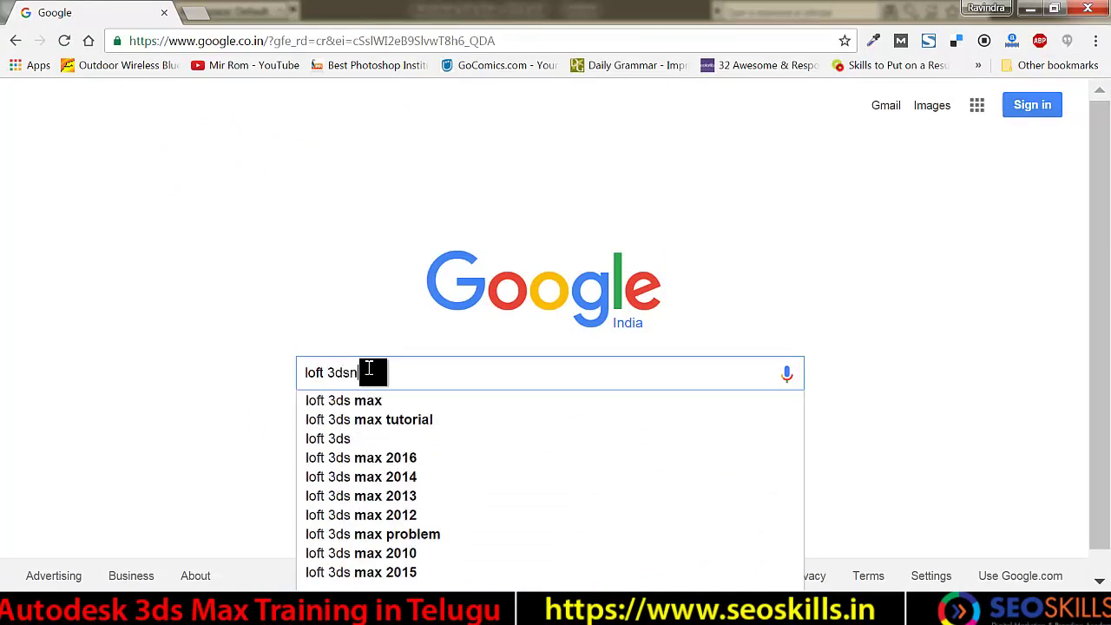
{"action": "key", "text": "Down"}
{"action": "key", "text": "Return"}
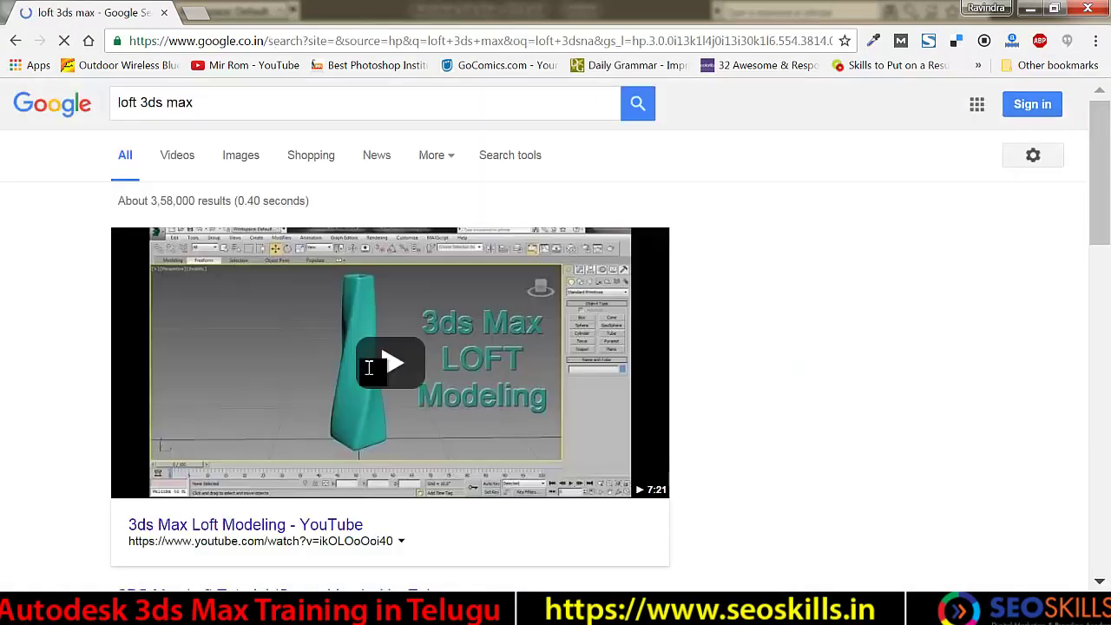
{"action": "scroll", "coordinate": [439, 419], "scroll_direction": "down", "scroll_amount": 3}
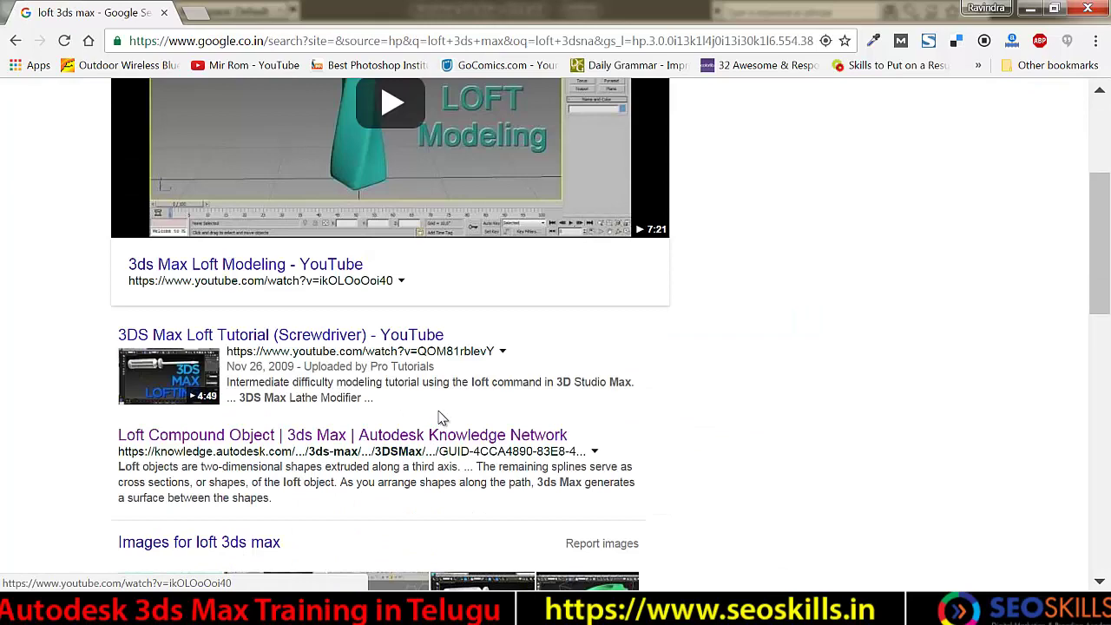
{"action": "left_click", "coordinate": [300, 435]}
Read through the Loft Compound Object article, examining its definition, the lofted roadway illustration and the loft creation procedures
{"action": "scroll", "coordinate": [496, 377], "scroll_direction": "down", "scroll_amount": 2}
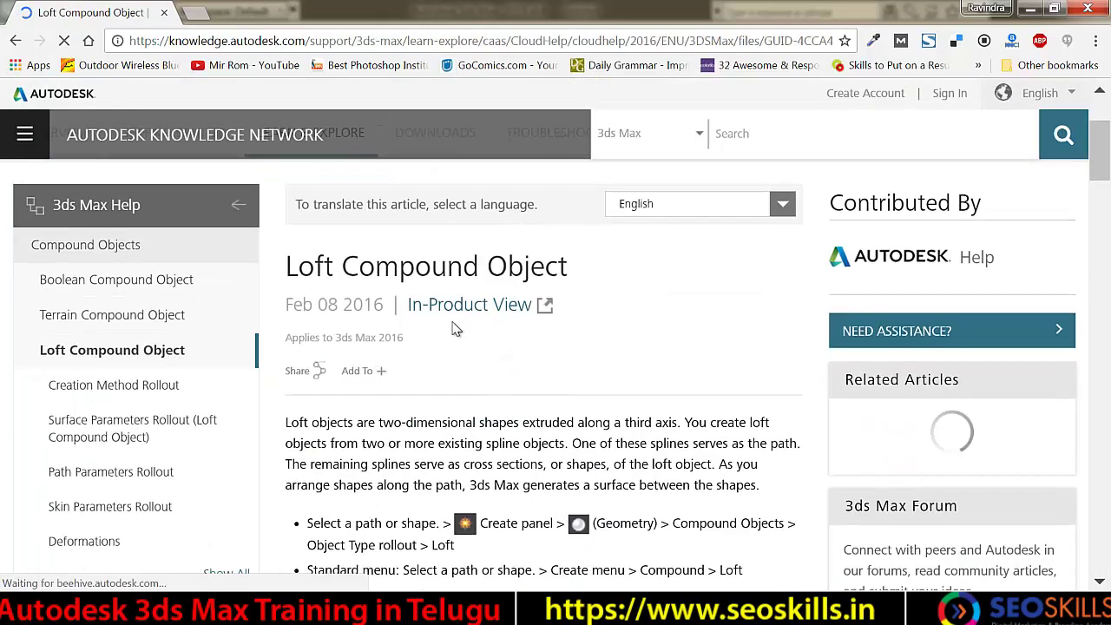
{"action": "double_click", "coordinate": [307, 270]}
{"action": "left_click_drag", "start_coordinate": [549, 271], "coordinate": [645, 272]}
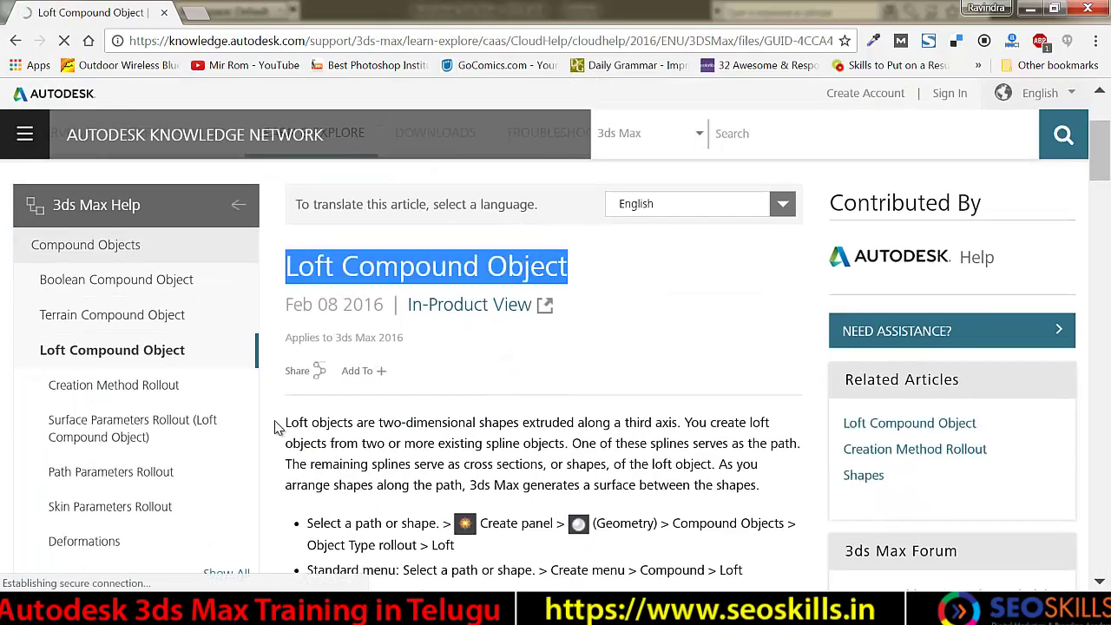
{"action": "left_click_drag", "start_coordinate": [283, 423], "coordinate": [443, 485]}
{"action": "scroll", "coordinate": [560, 414], "scroll_direction": "down", "scroll_amount": 1}
{"action": "scroll", "coordinate": [560, 414], "scroll_direction": "down", "scroll_amount": 15}
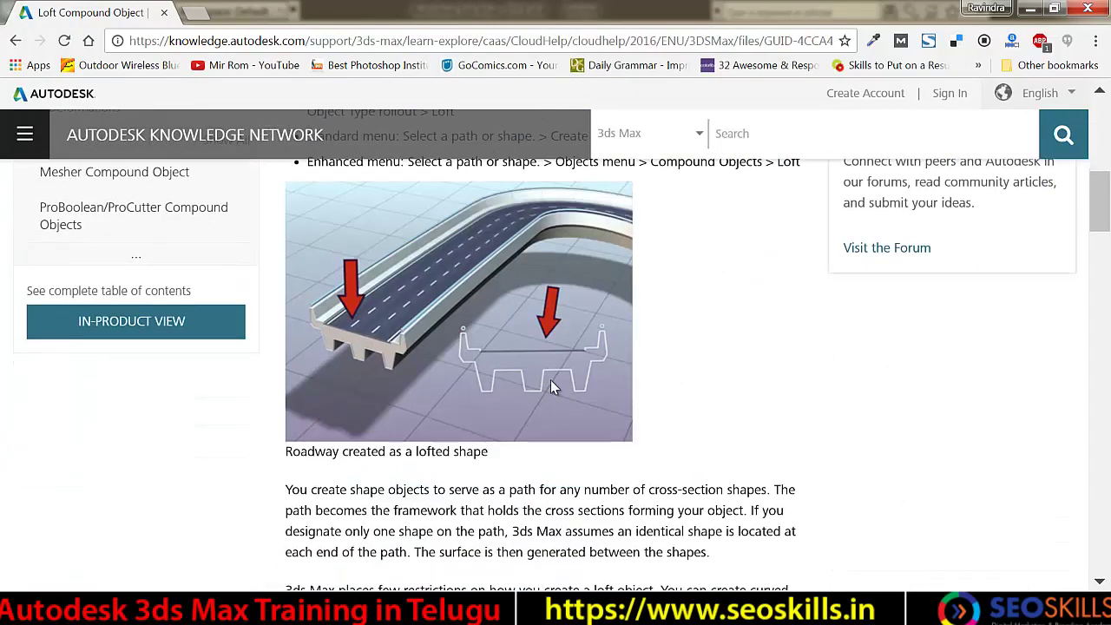
{"action": "scroll", "coordinate": [554, 388], "scroll_direction": "down", "scroll_amount": 15}
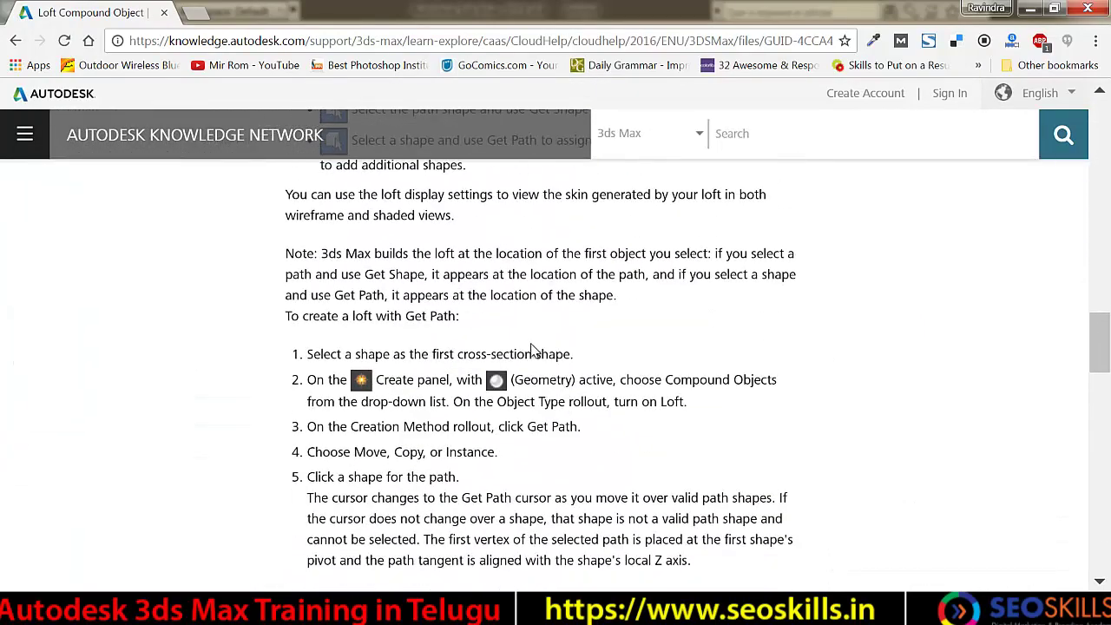
{"action": "scroll", "coordinate": [533, 348], "scroll_direction": "down", "scroll_amount": 4}
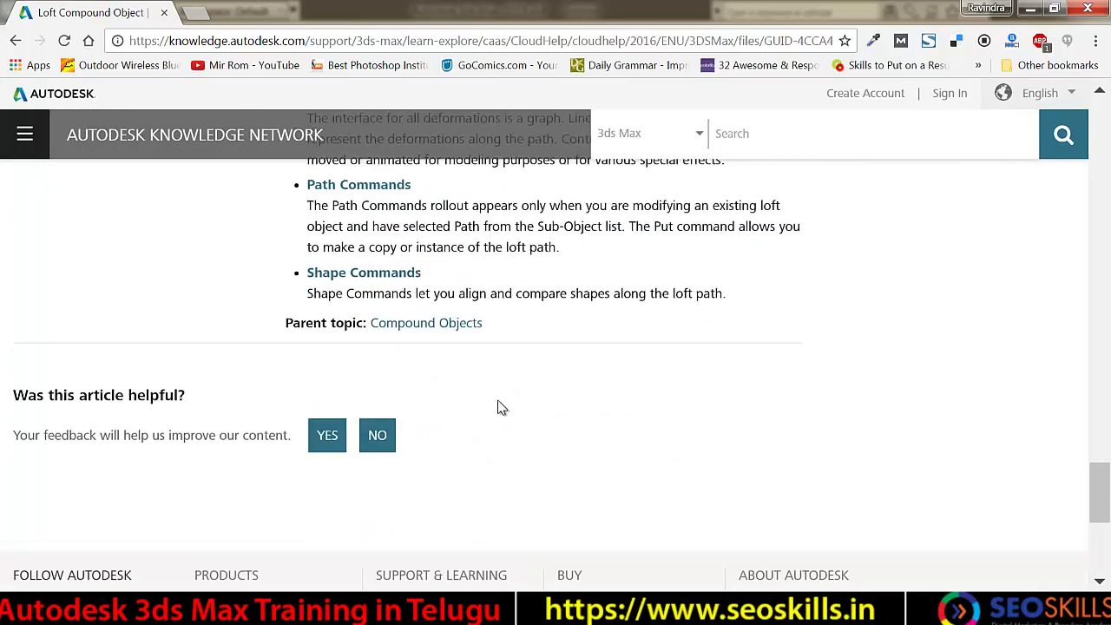
{"action": "scroll", "coordinate": [513, 374], "scroll_direction": "up", "scroll_amount": 5}
{"action": "scroll", "coordinate": [518, 374], "scroll_direction": "up", "scroll_amount": 15}
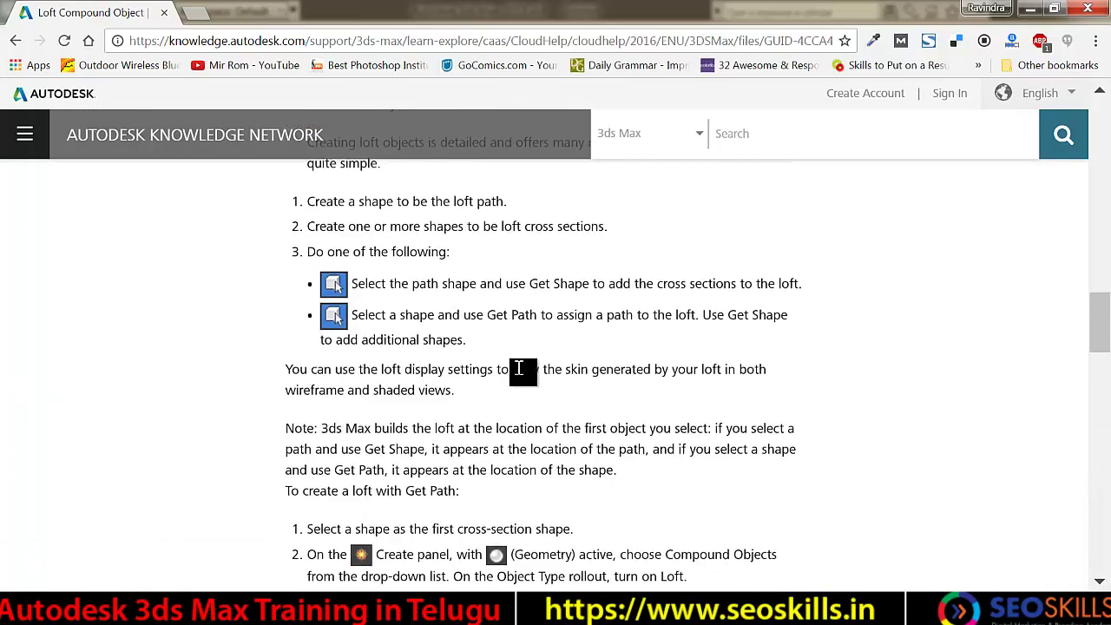
{"action": "scroll", "coordinate": [447, 322], "scroll_direction": "up", "scroll_amount": 5}
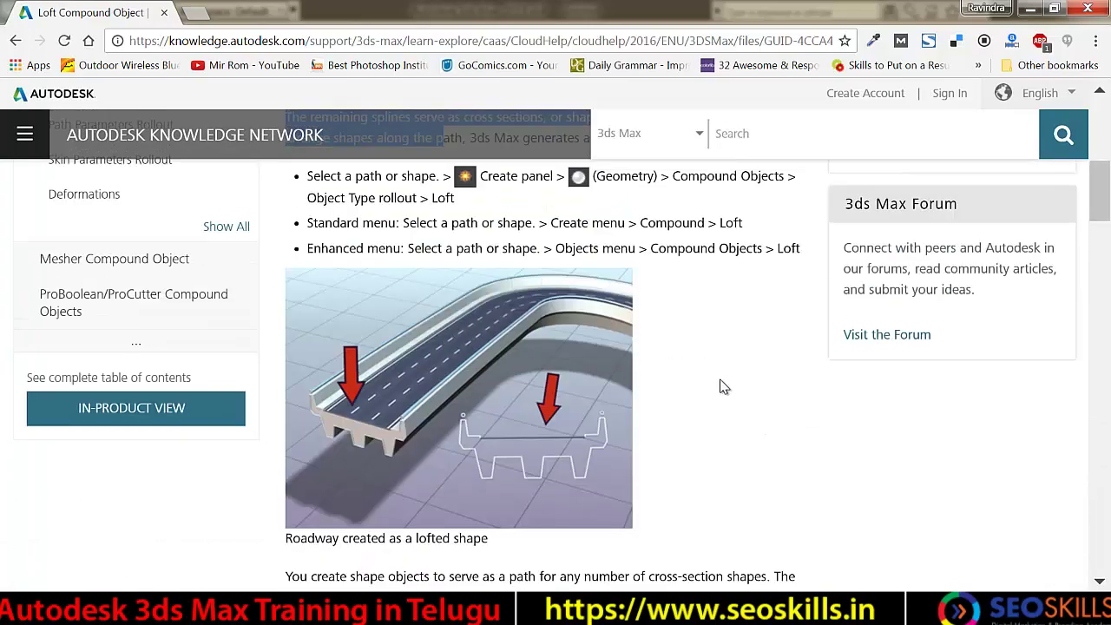
{"action": "scroll", "coordinate": [720, 387], "scroll_direction": "down", "scroll_amount": 3}
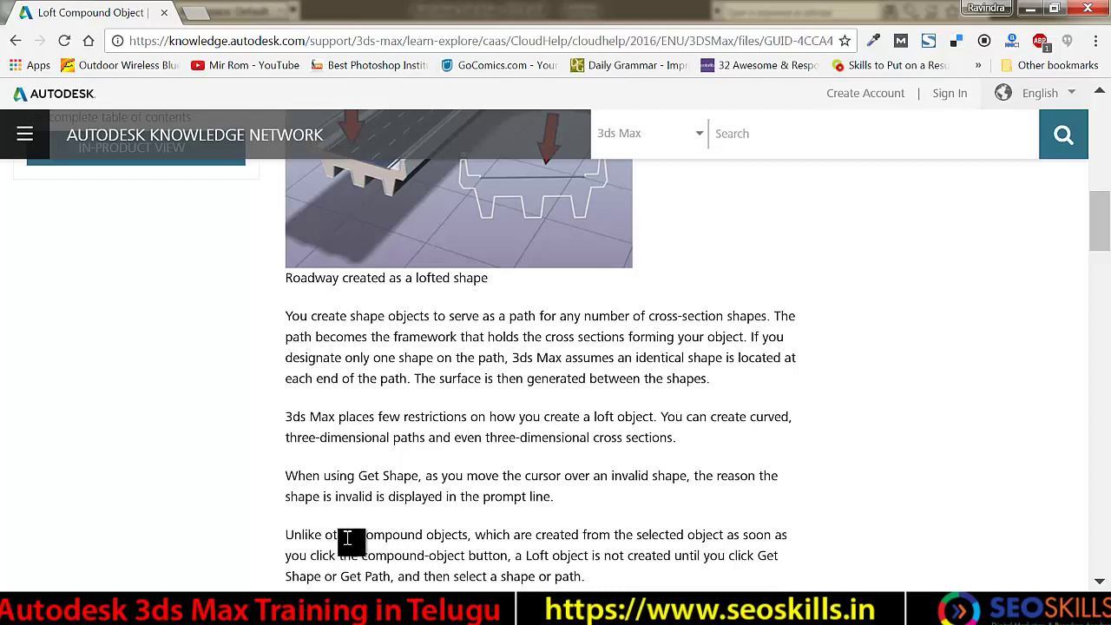
Return to 3ds Max and set the circle's radius to 25 cm
{"action": "left_click", "coordinate": [123, 609]}
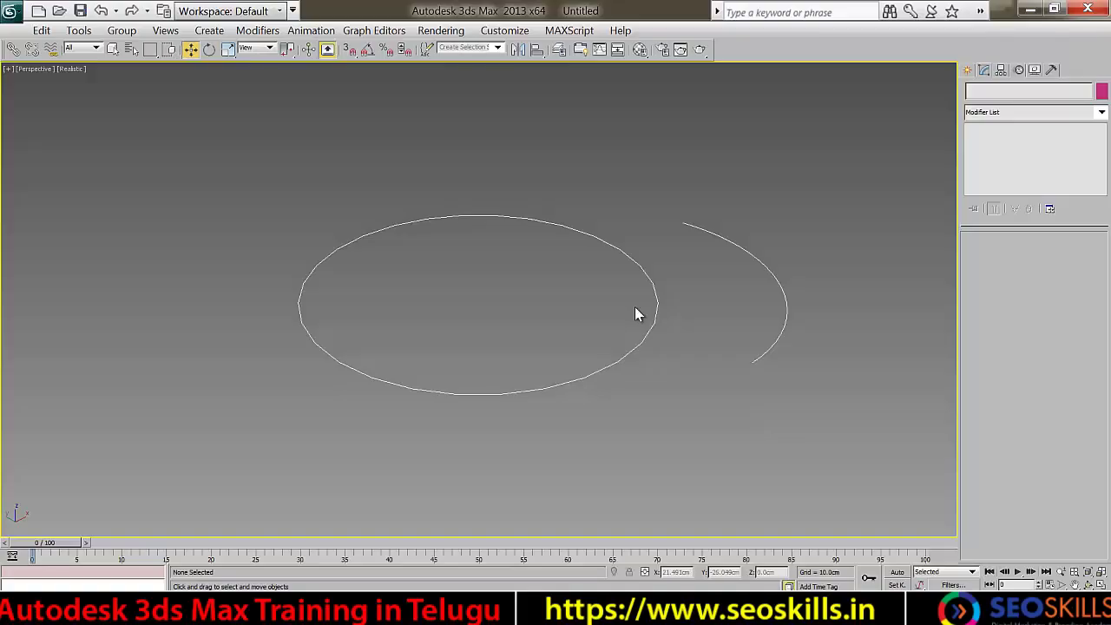
{"action": "left_click_drag", "start_coordinate": [512, 178], "coordinate": [557, 411]}
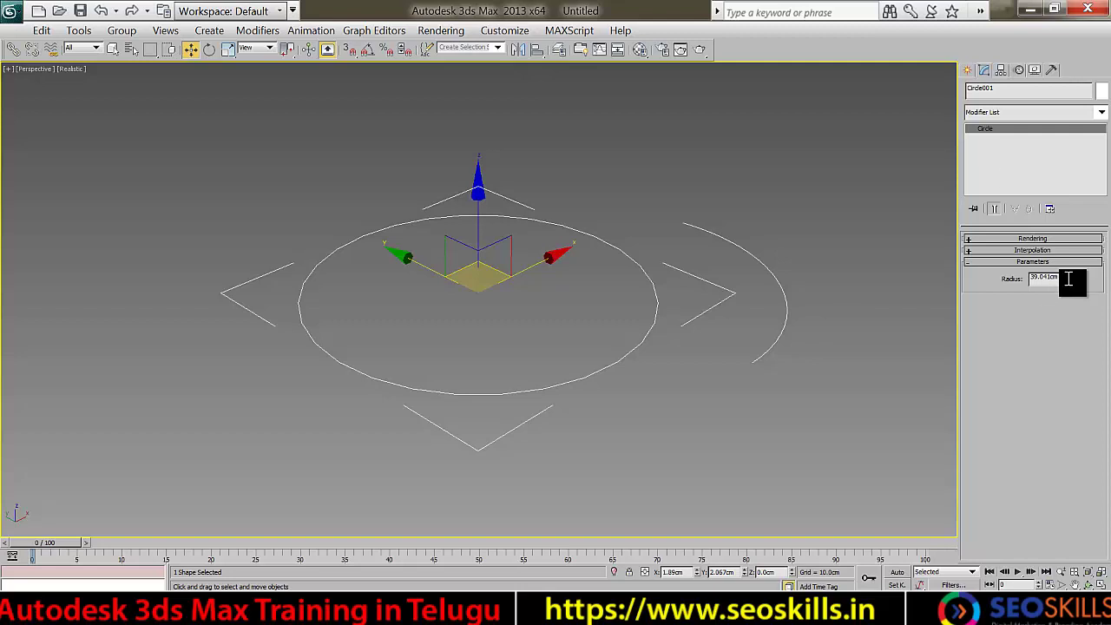
{"action": "left_click_drag", "start_coordinate": [1066, 276], "coordinate": [995, 287]}
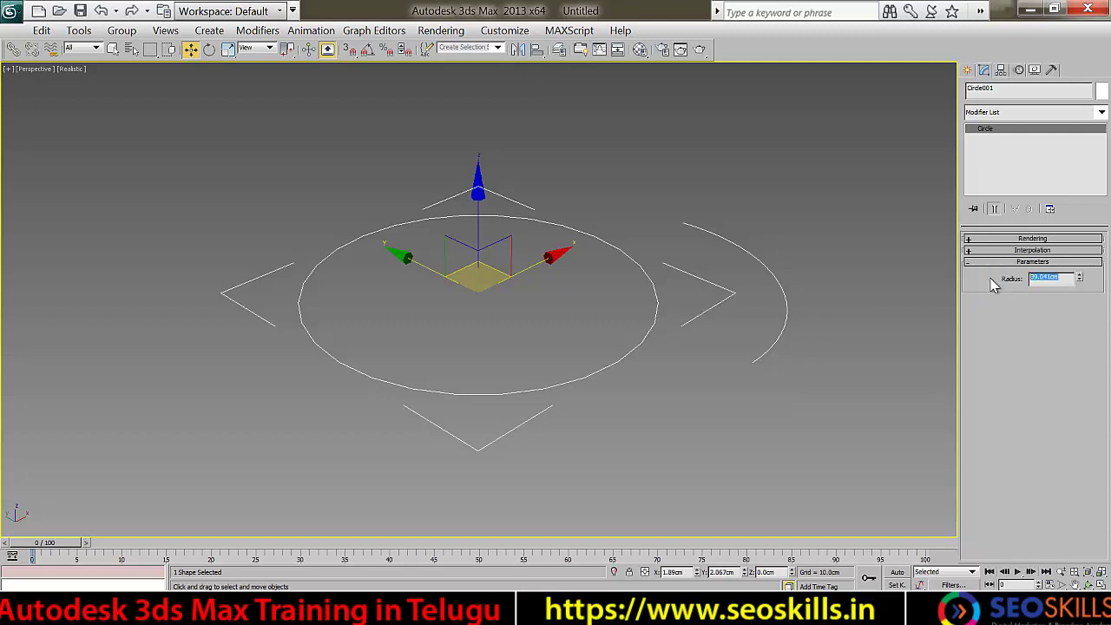
{"action": "type", "text": "25"}
{"action": "key", "text": "Return"}
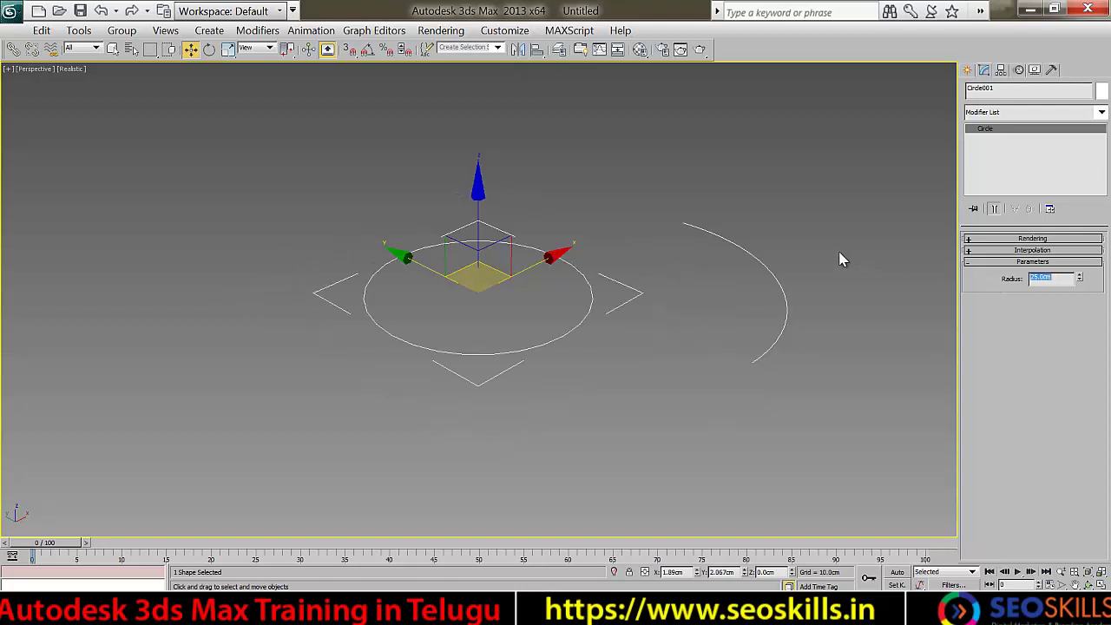
Create a Loft compound object from the circle, getting the arc as its shape with the Instance option
{"action": "left_click", "coordinate": [968, 70]}
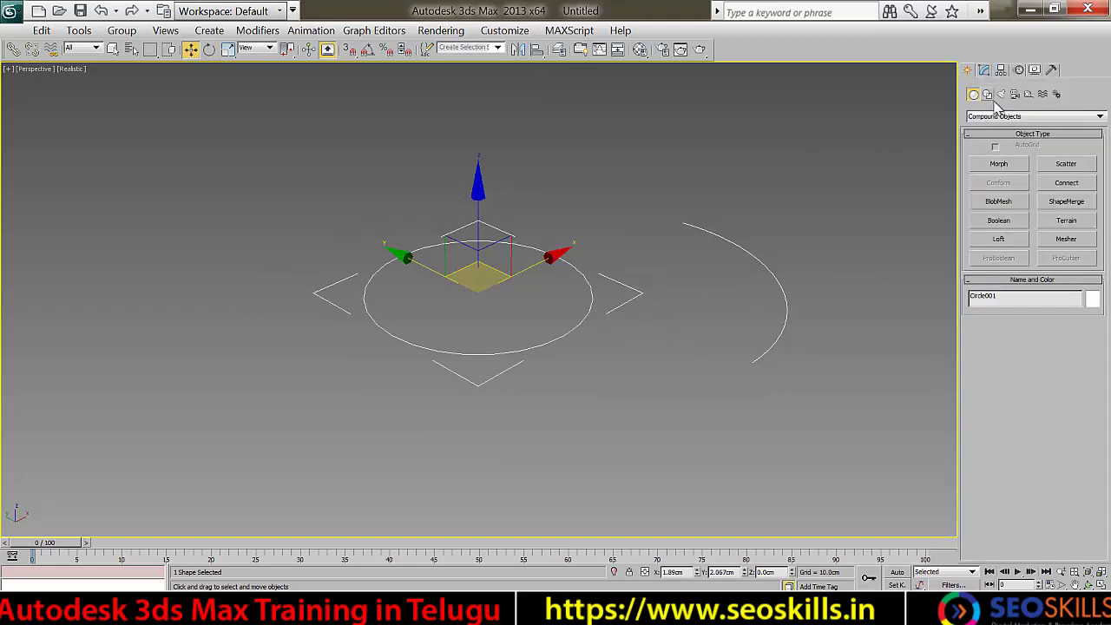
{"action": "left_click", "coordinate": [1001, 241]}
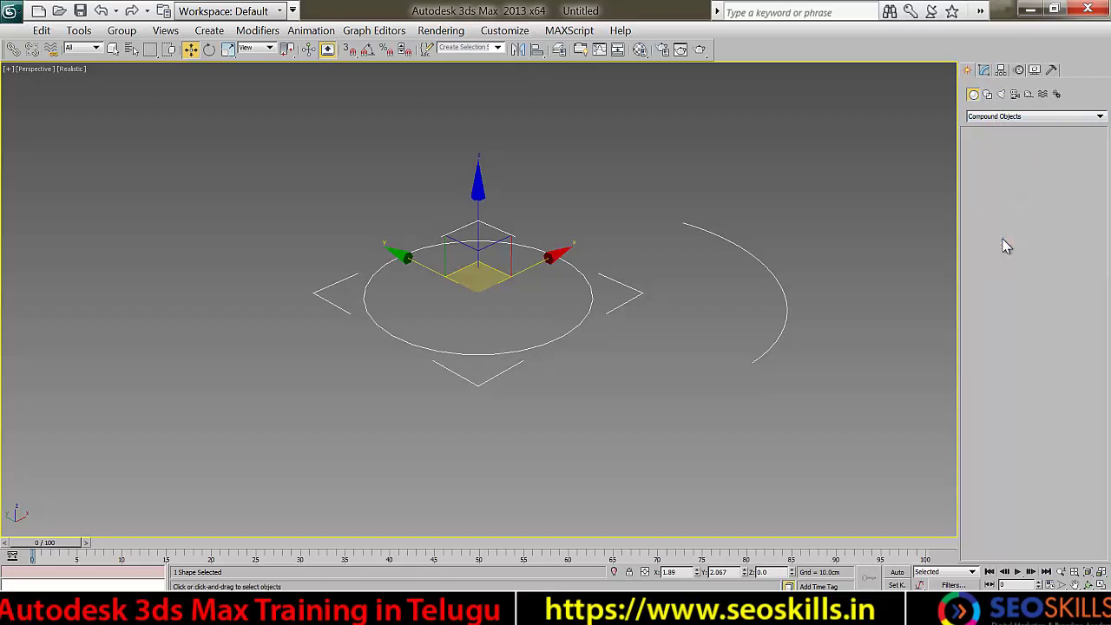
{"action": "left_click", "coordinate": [1031, 325]}
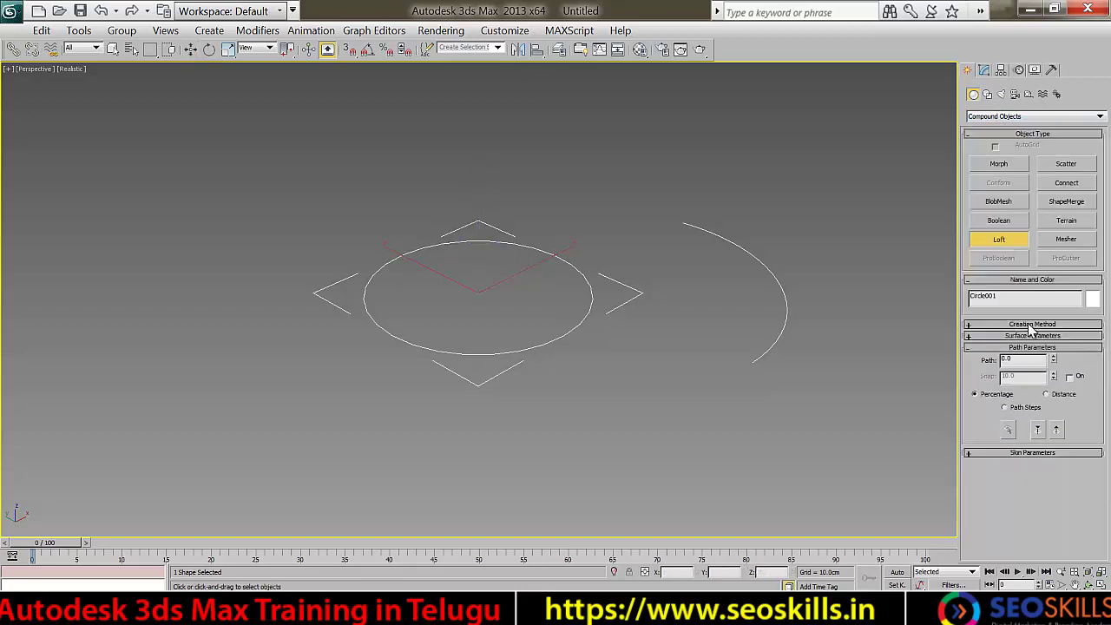
{"action": "left_click", "coordinate": [1035, 348]}
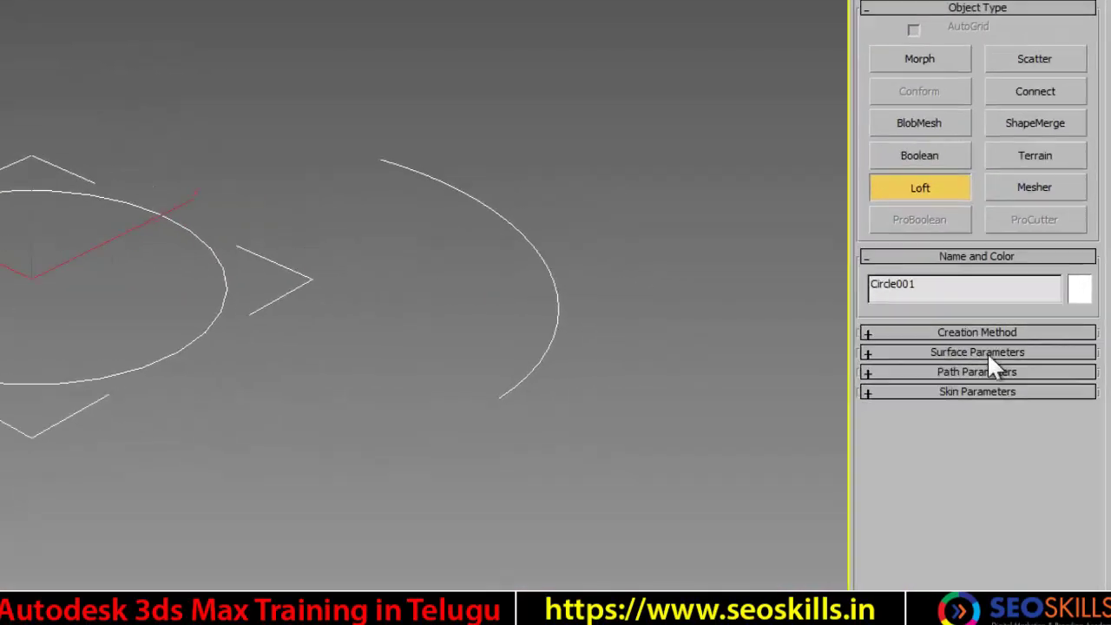
{"action": "left_click", "coordinate": [936, 343]}
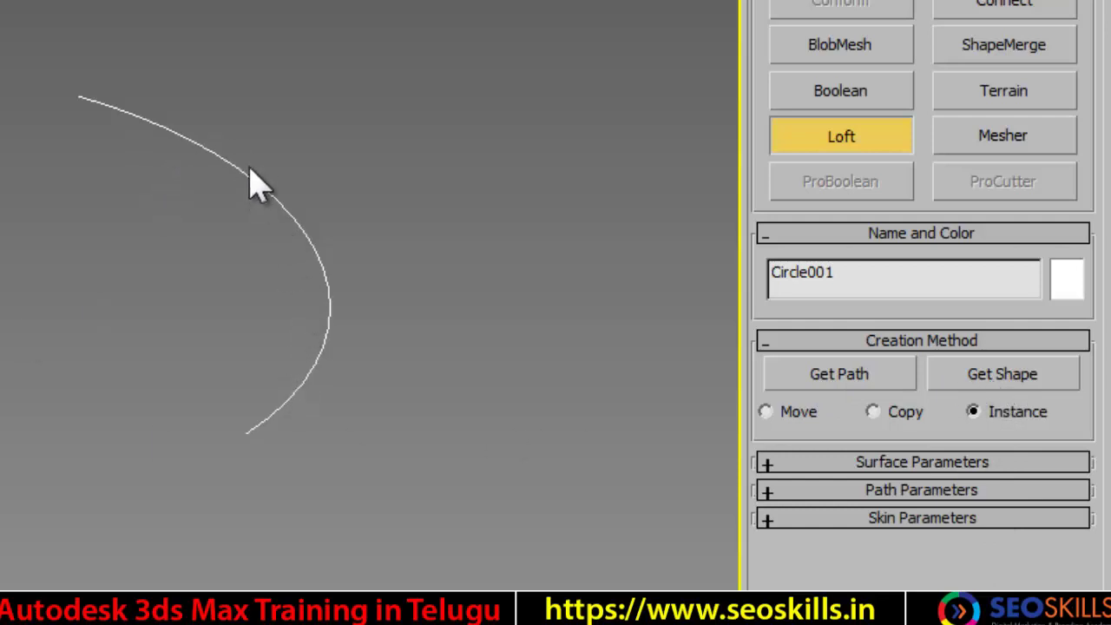
{"action": "left_click", "coordinate": [988, 380]}
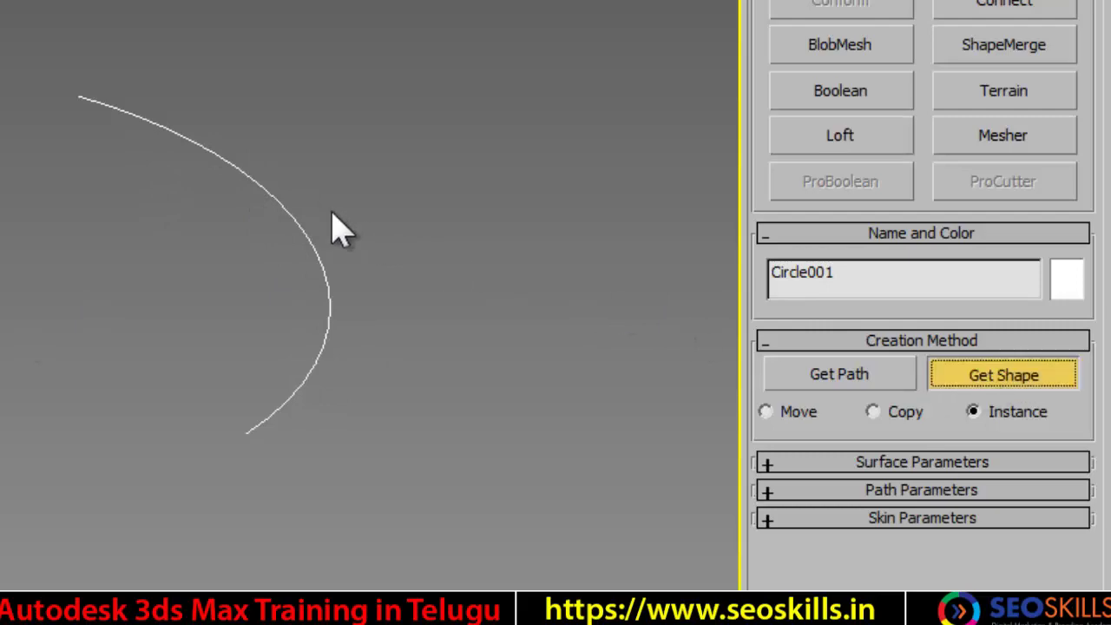
{"action": "left_click", "coordinate": [314, 261]}
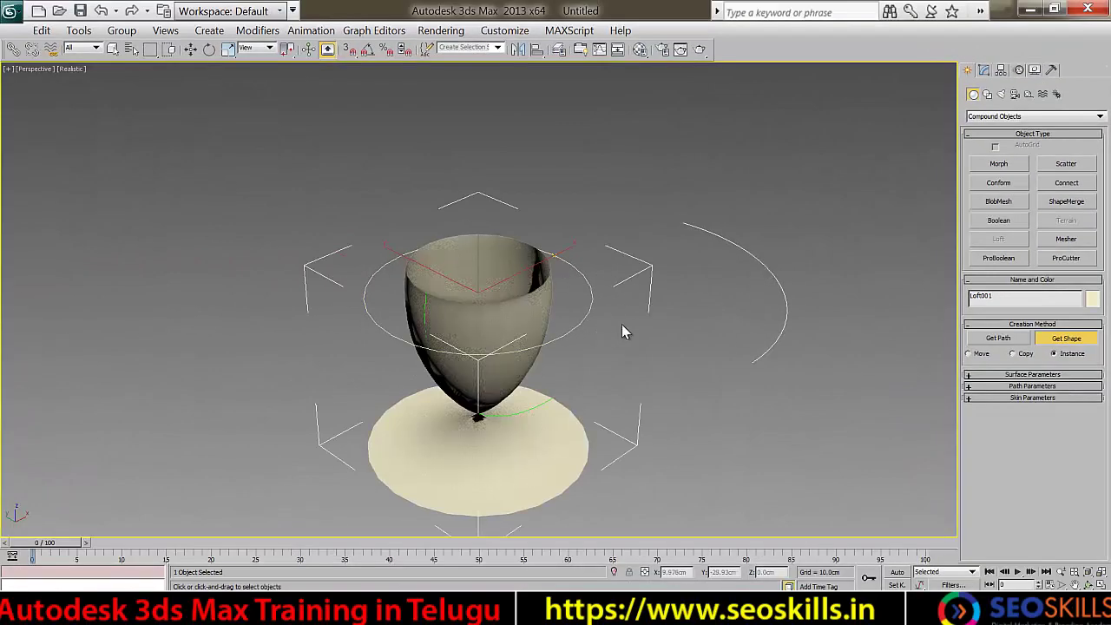
Move the loft object clear of the circle and arc, and change the Perspective view's shading to Shaded
{"action": "left_click", "coordinate": [191, 49]}
{"action": "left_click", "coordinate": [345, 144]}
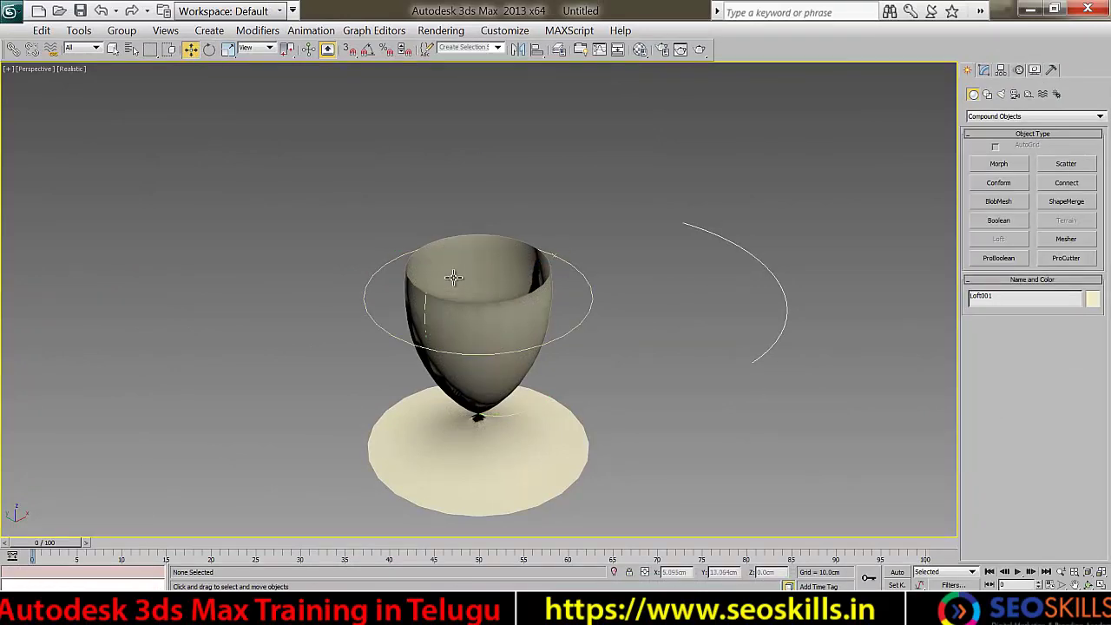
{"action": "left_click", "coordinate": [459, 315]}
{"action": "left_click_drag", "start_coordinate": [505, 265], "coordinate": [230, 320]}
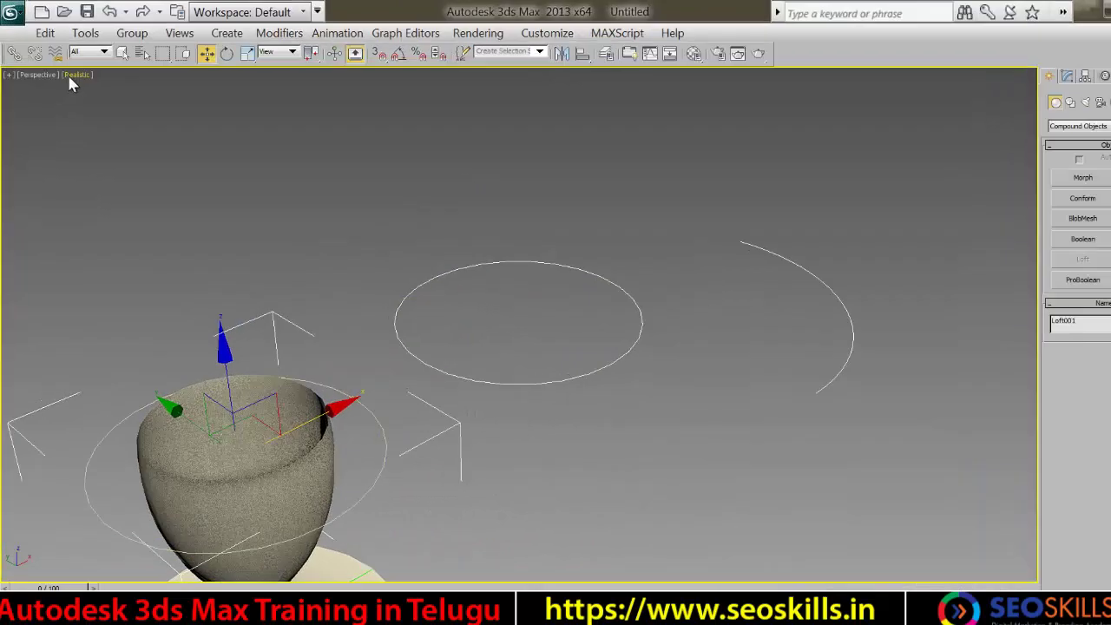
{"action": "left_click", "coordinate": [71, 68]}
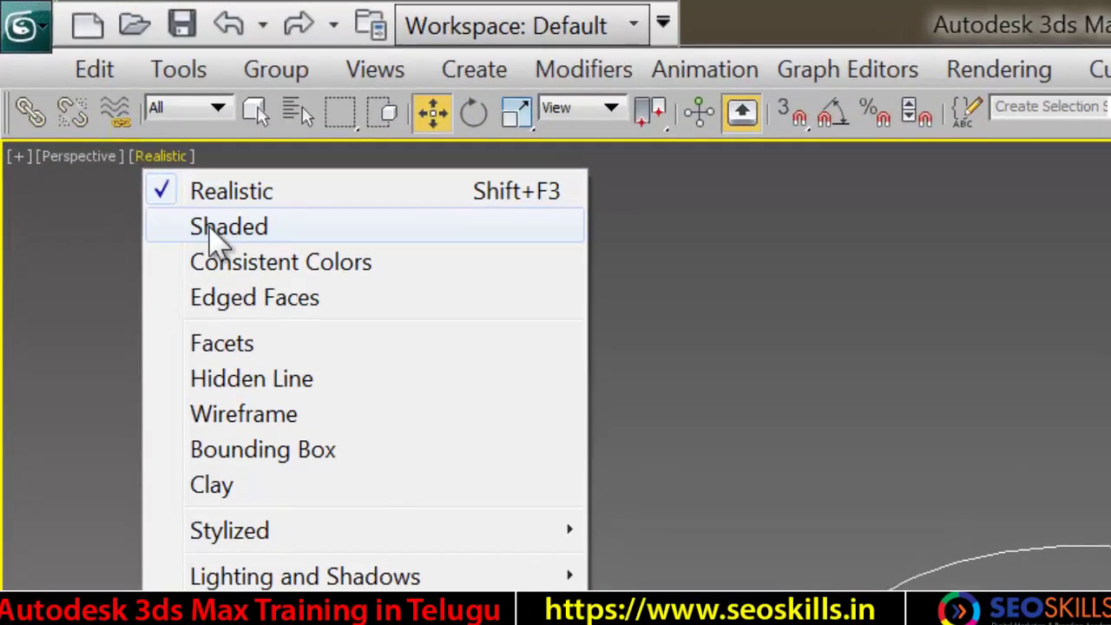
{"action": "left_click", "coordinate": [211, 228]}
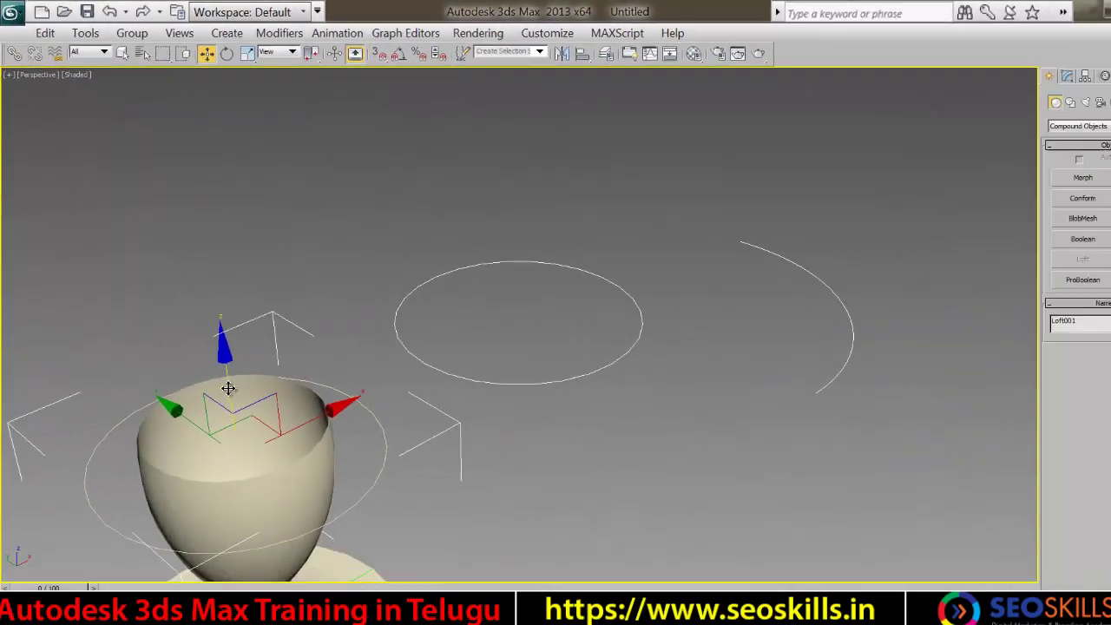
{"action": "mouse_move", "coordinate": [228, 388]}
{"action": "left_mouse_down"}
{"action": "mouse_move", "coordinate": [207, 227]}
{"action": "mouse_move", "coordinate": [211, 116]}
{"action": "left_mouse_up"}
{"action": "left_click", "coordinate": [549, 164]}
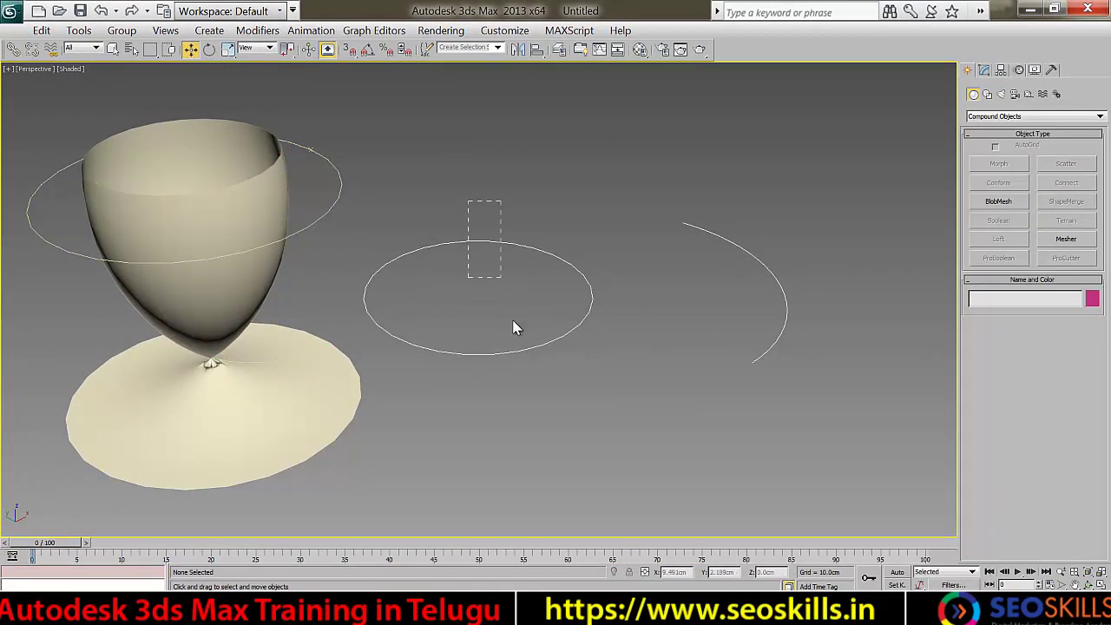
Set the original circle's radius to 45 cm
{"action": "left_click", "coordinate": [521, 355]}
{"action": "left_click", "coordinate": [985, 70]}
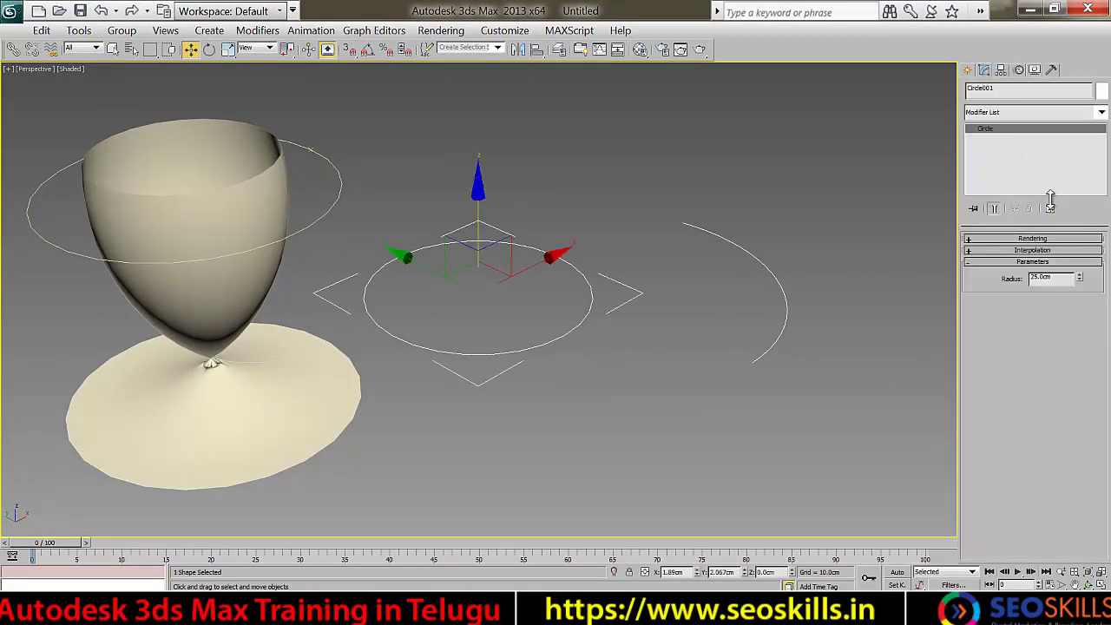
{"action": "left_click_drag", "start_coordinate": [1080, 278], "coordinate": [1057, 227]}
{"action": "left_click_drag", "start_coordinate": [1068, 282], "coordinate": [909, 286]}
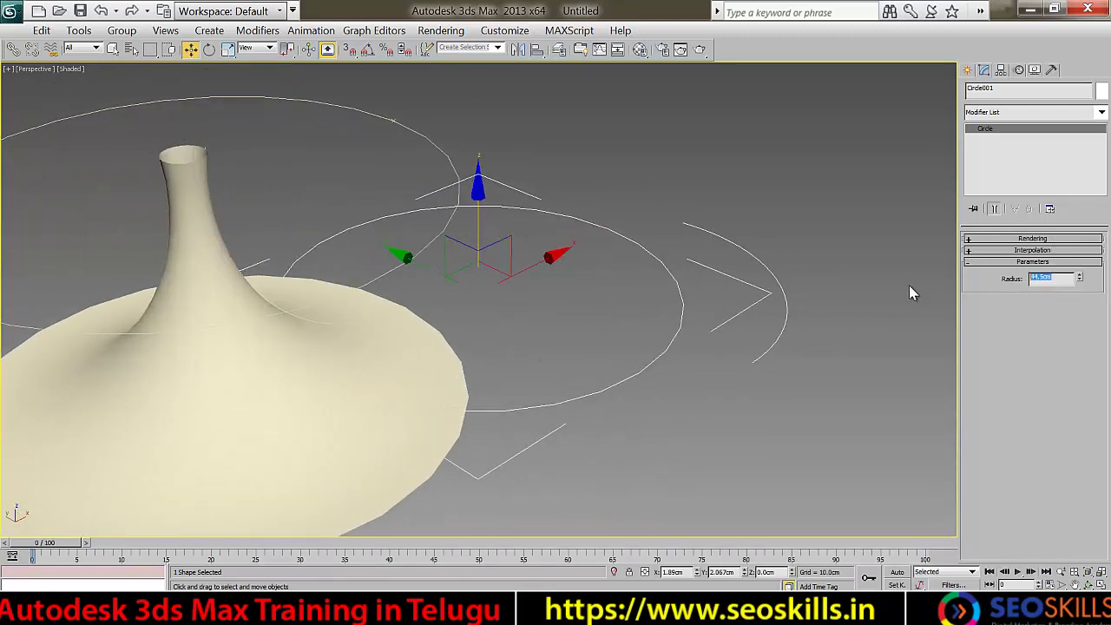
{"action": "type", "text": "45"}
{"action": "key", "text": "Return"}
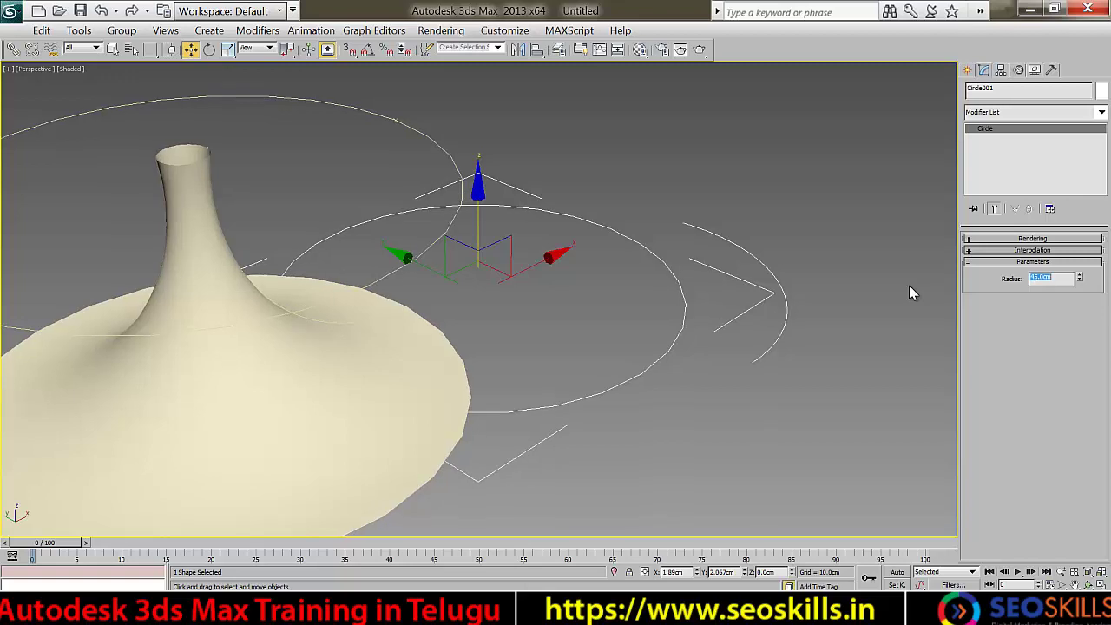
Reduce the arc's radius to 14.702 cm and set its To angle to 20.03
{"action": "left_click", "coordinate": [777, 276]}
{"action": "left_click_drag", "start_coordinate": [1082, 279], "coordinate": [1086, 303]}
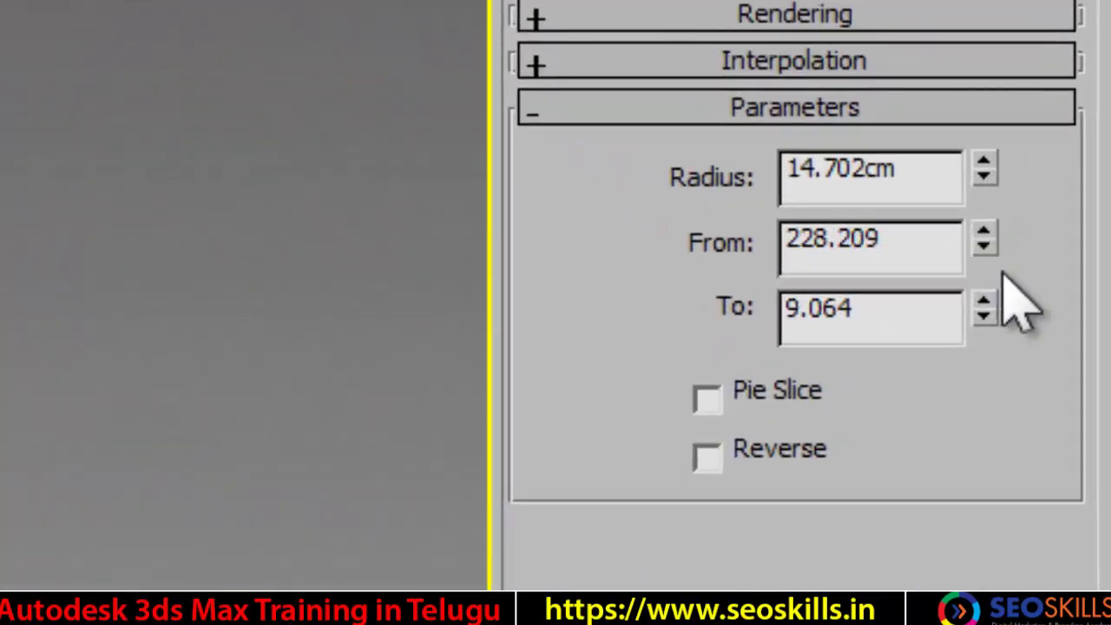
{"action": "left_click_drag", "start_coordinate": [985, 308], "coordinate": [949, 22]}
{"action": "left_click", "coordinate": [737, 401]}
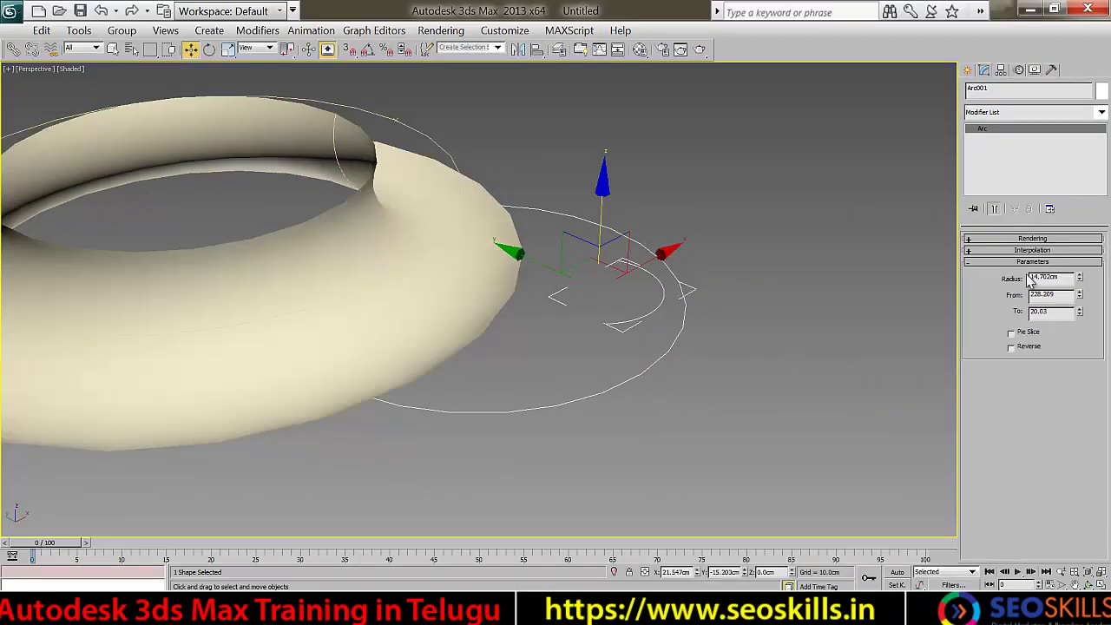
Move the loft object along its X axis and add a Shell modifier to it
{"action": "left_click", "coordinate": [287, 239]}
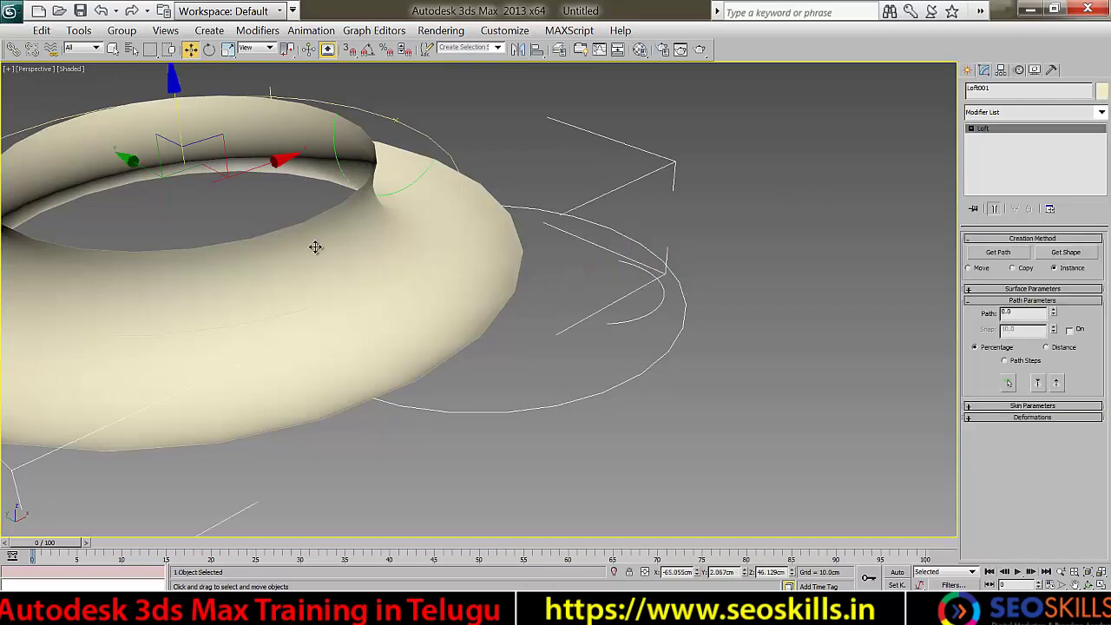
{"action": "left_click_drag", "start_coordinate": [276, 162], "coordinate": [377, 154]}
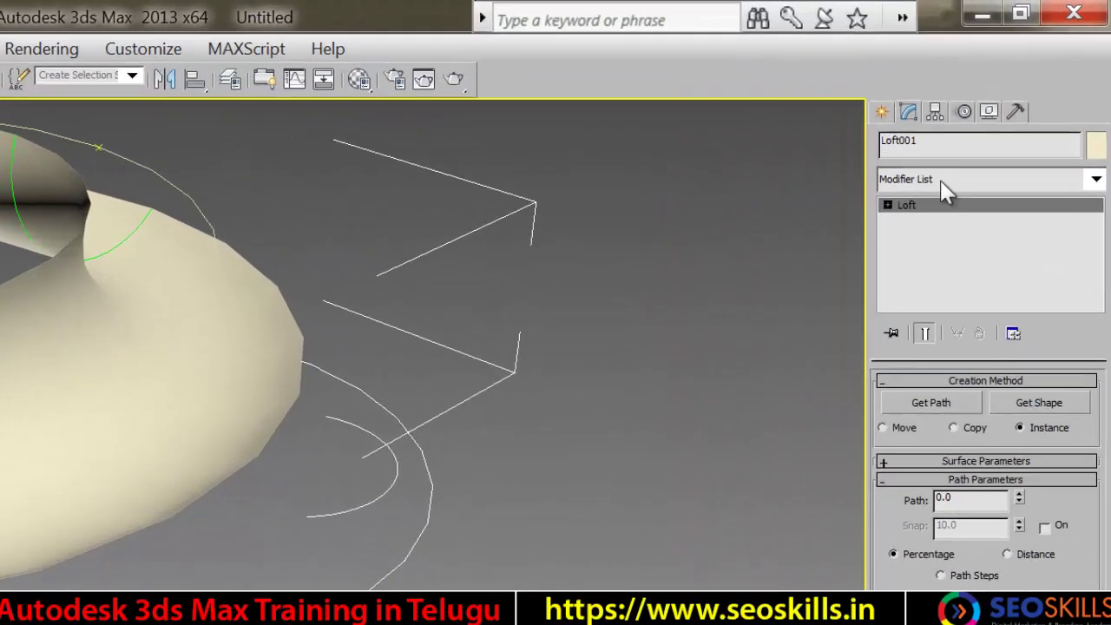
{"action": "left_click", "coordinate": [1007, 113]}
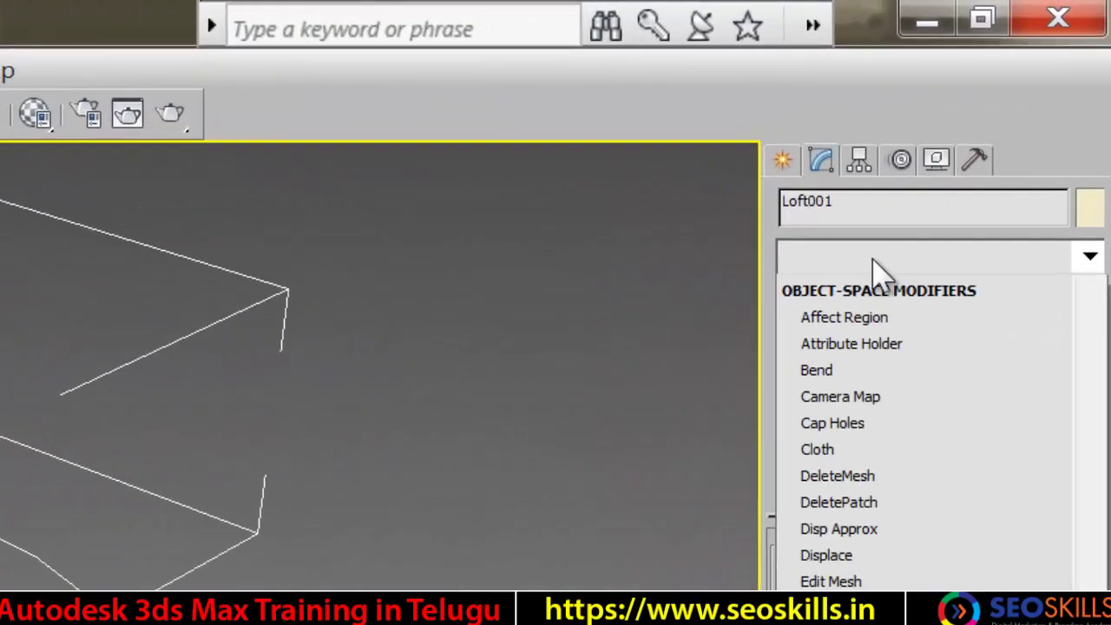
{"action": "key", "text": "s"}
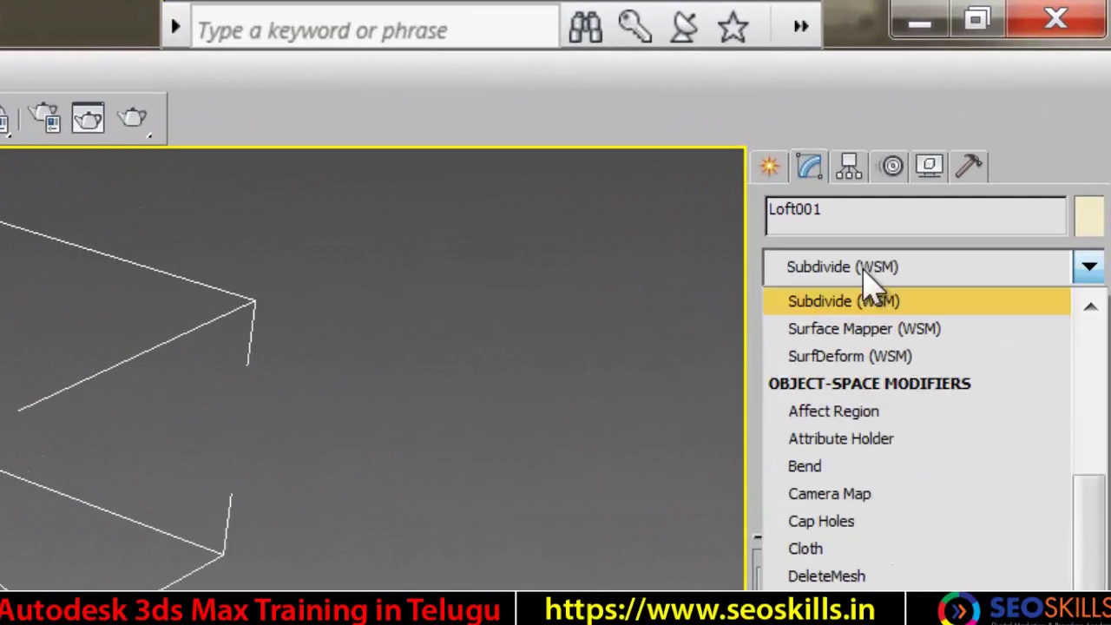
{"action": "key", "text": "s"}
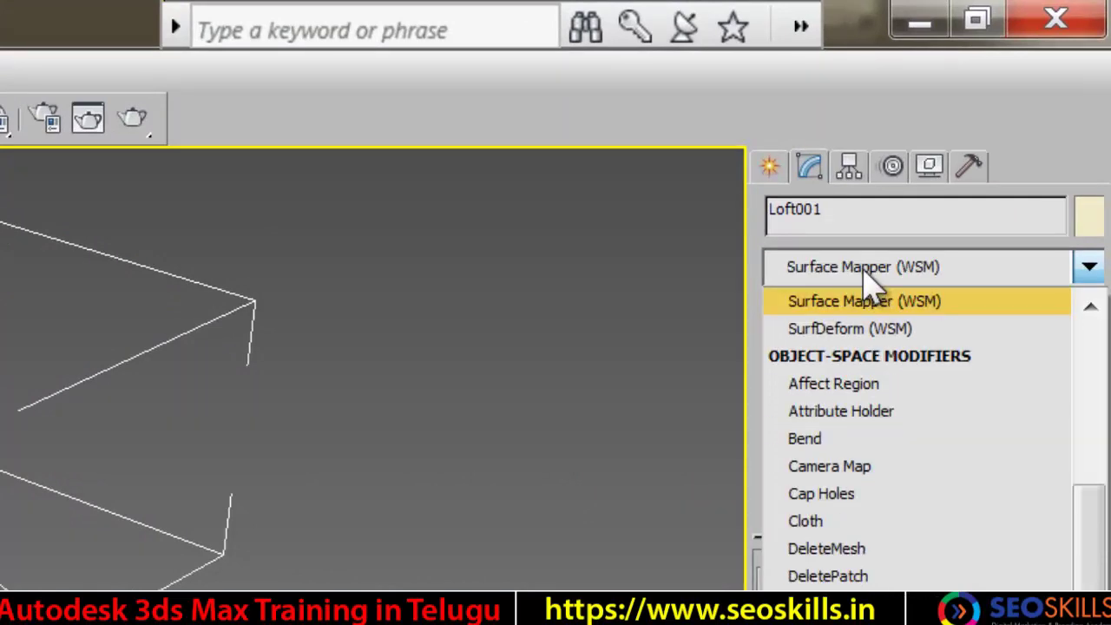
{"action": "key", "text": "s"}
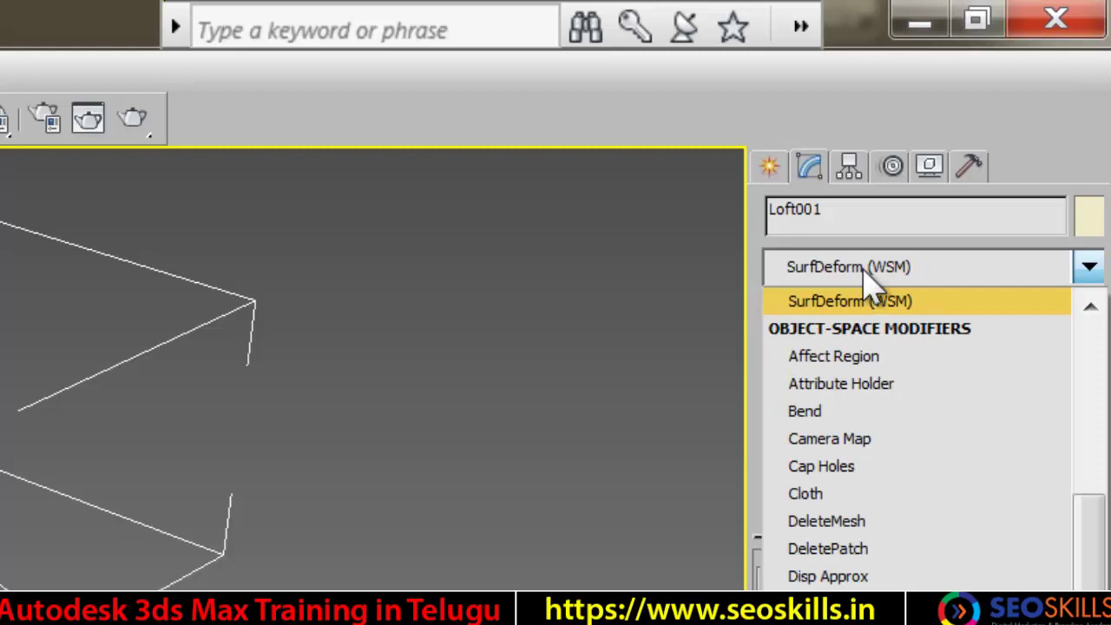
{"action": "key", "text": "s"}
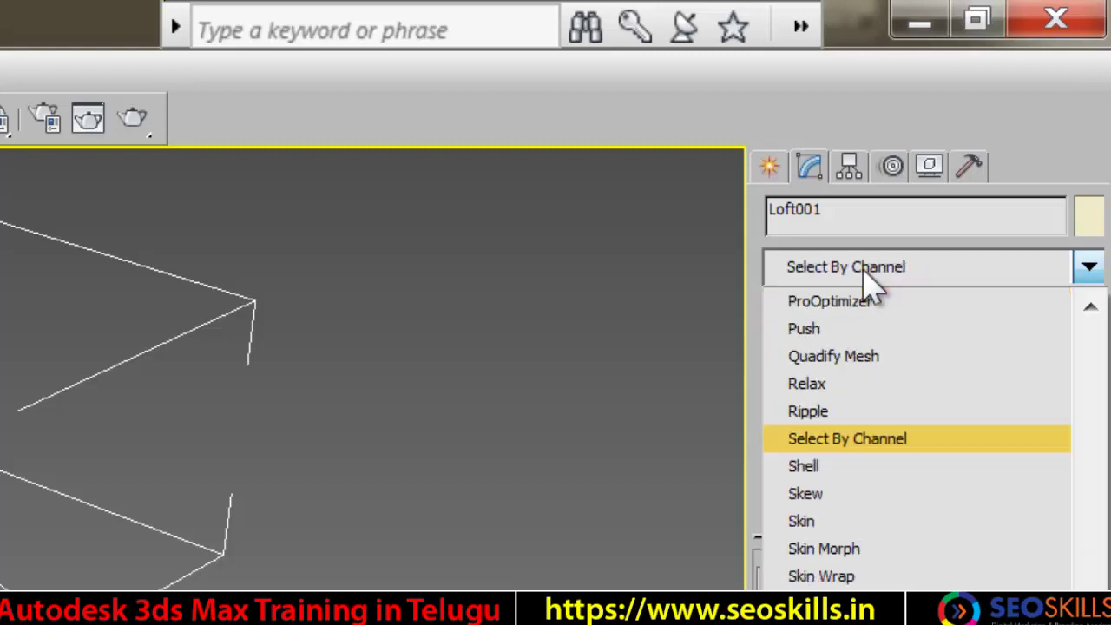
{"action": "left_click", "coordinate": [829, 468]}
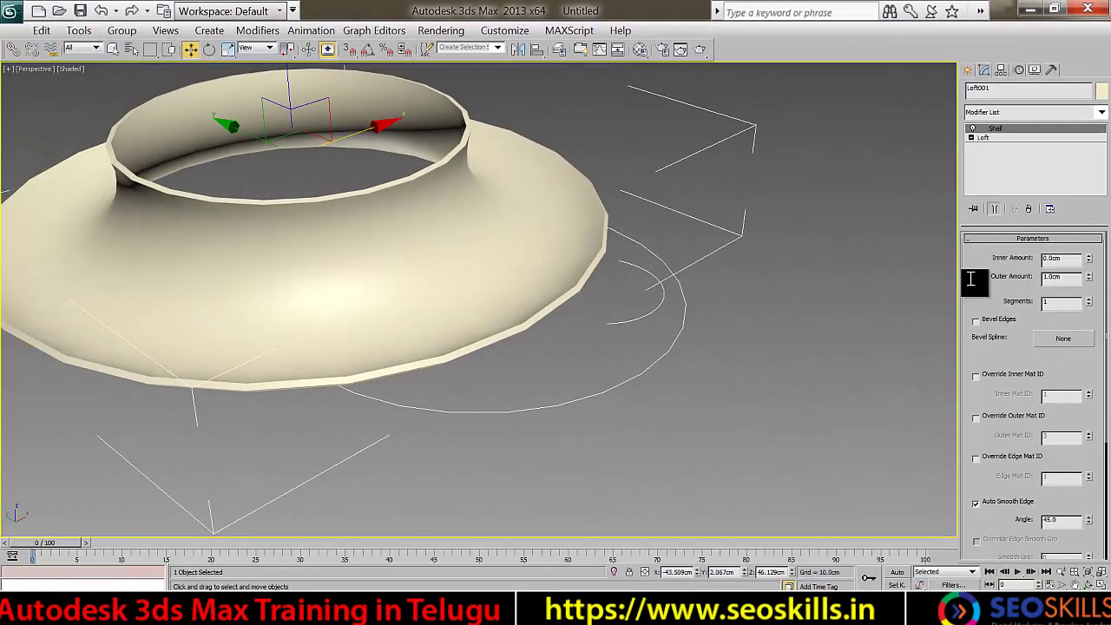
Set the Shell modifier's Outer Amount to 2.5 cm and deselect the loft object
{"action": "left_click_drag", "start_coordinate": [1063, 278], "coordinate": [971, 279]}
{"action": "key", "text": "Return"}
{"action": "left_click", "coordinate": [704, 396]}
{"action": "scroll", "coordinate": [704, 396], "scroll_direction": "down", "scroll_amount": 5}
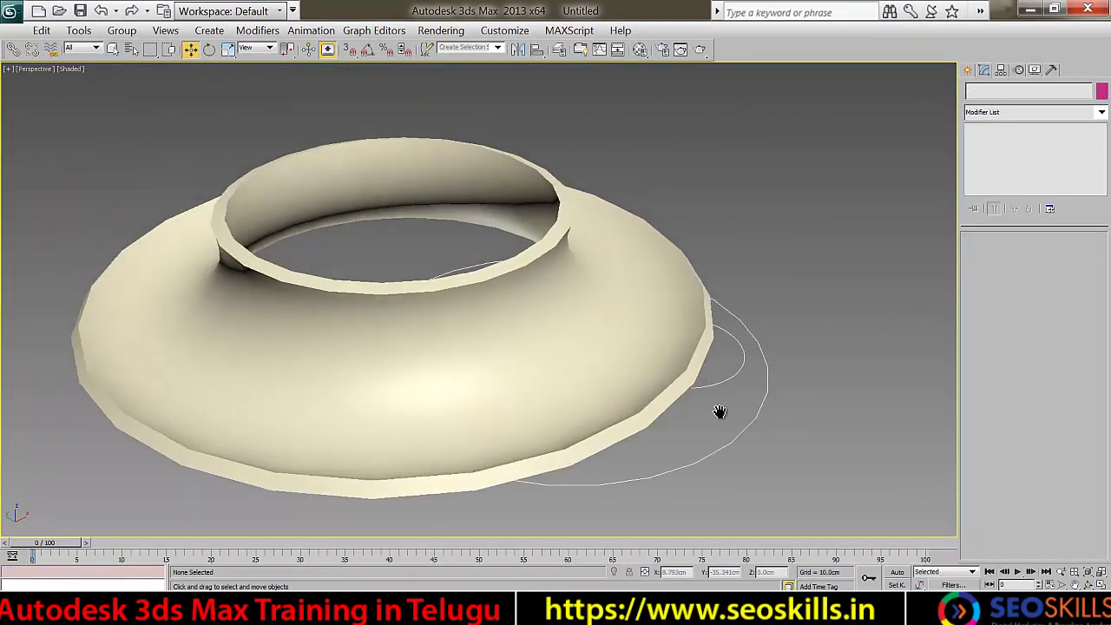
Move the loft object away from the source shapes and delete the loft, circle and arc from the scene
{"action": "left_click", "coordinate": [486, 324]}
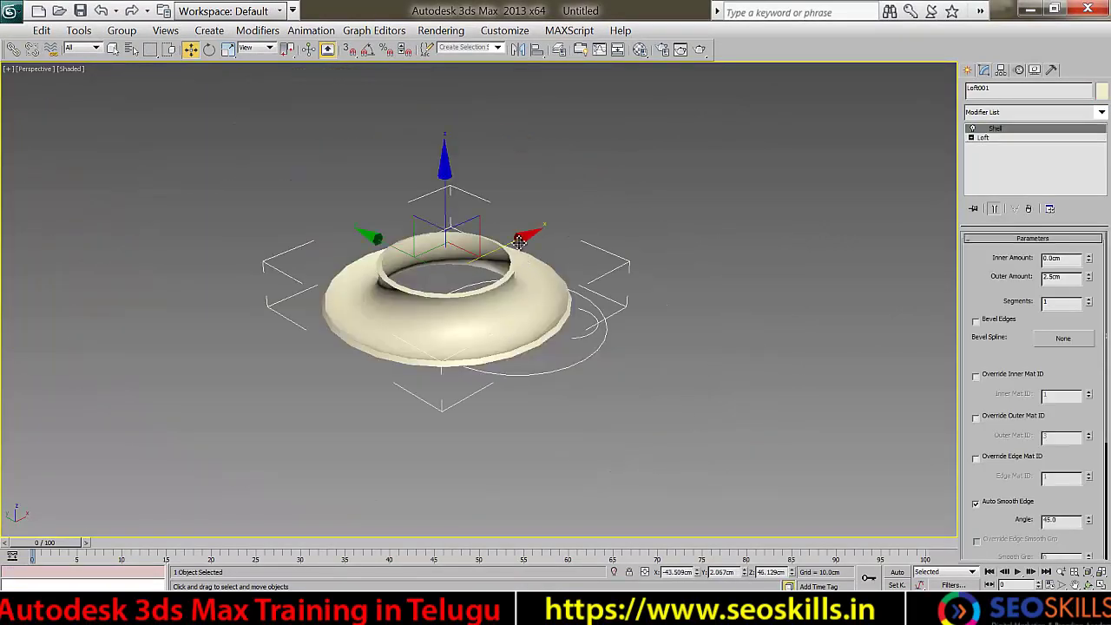
{"action": "left_click_drag", "start_coordinate": [519, 241], "coordinate": [334, 326]}
{"action": "left_click", "coordinate": [426, 228]}
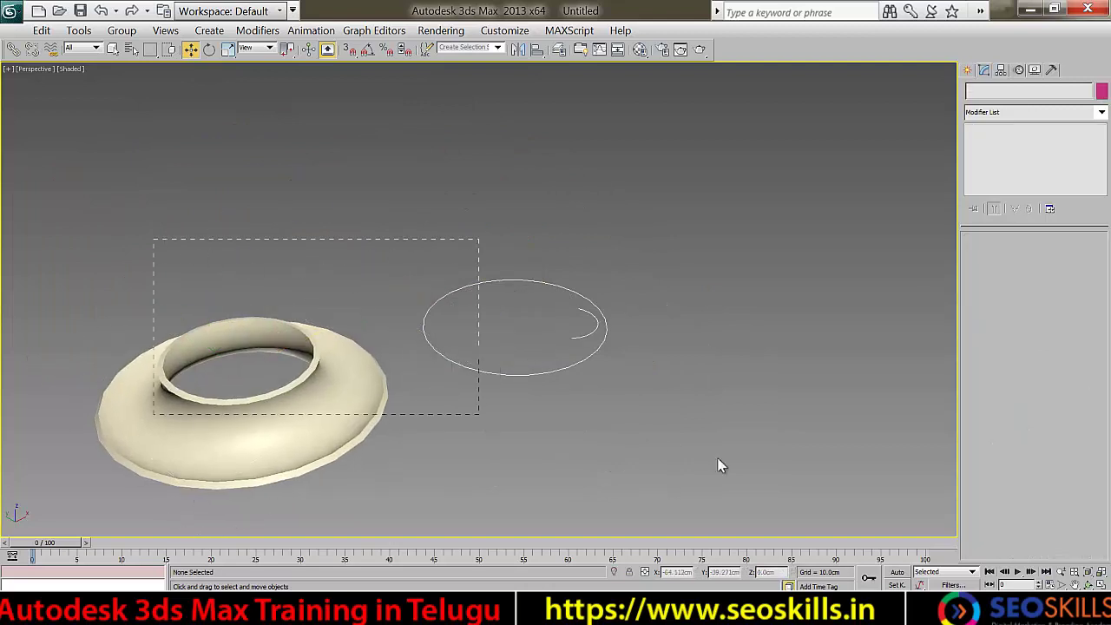
{"action": "key", "text": "ctrl+a"}
{"action": "key", "text": "Delete"}
Draw a rectangle spline about 205 cm long and 103 cm wide in the Perspective view
{"action": "left_click", "coordinate": [969, 71]}
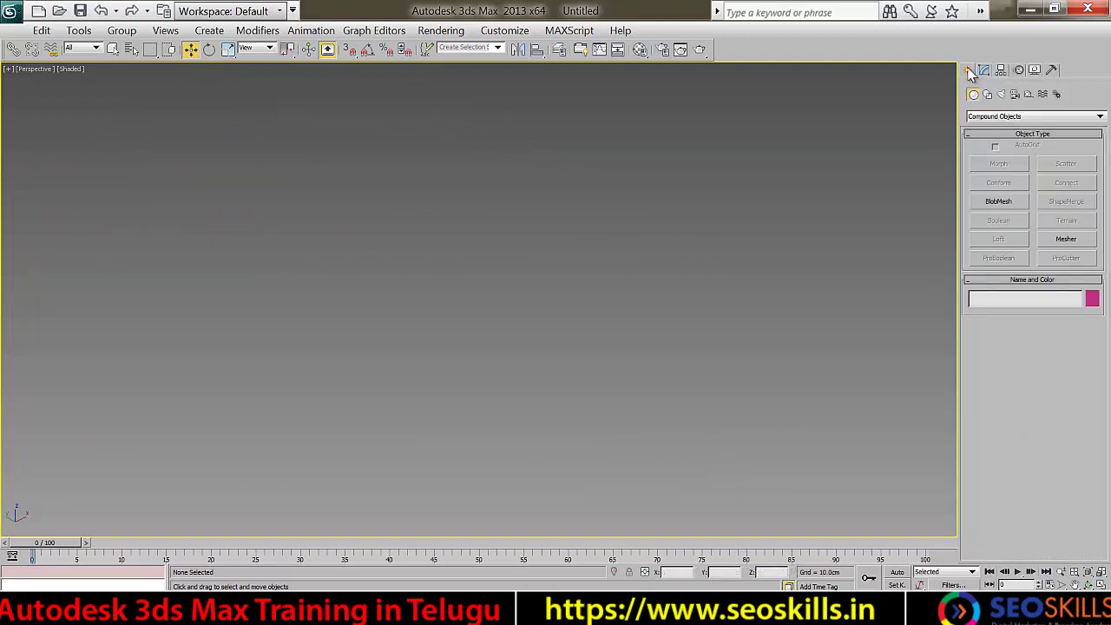
{"action": "left_click", "coordinate": [1005, 117]}
{"action": "left_click", "coordinate": [998, 124]}
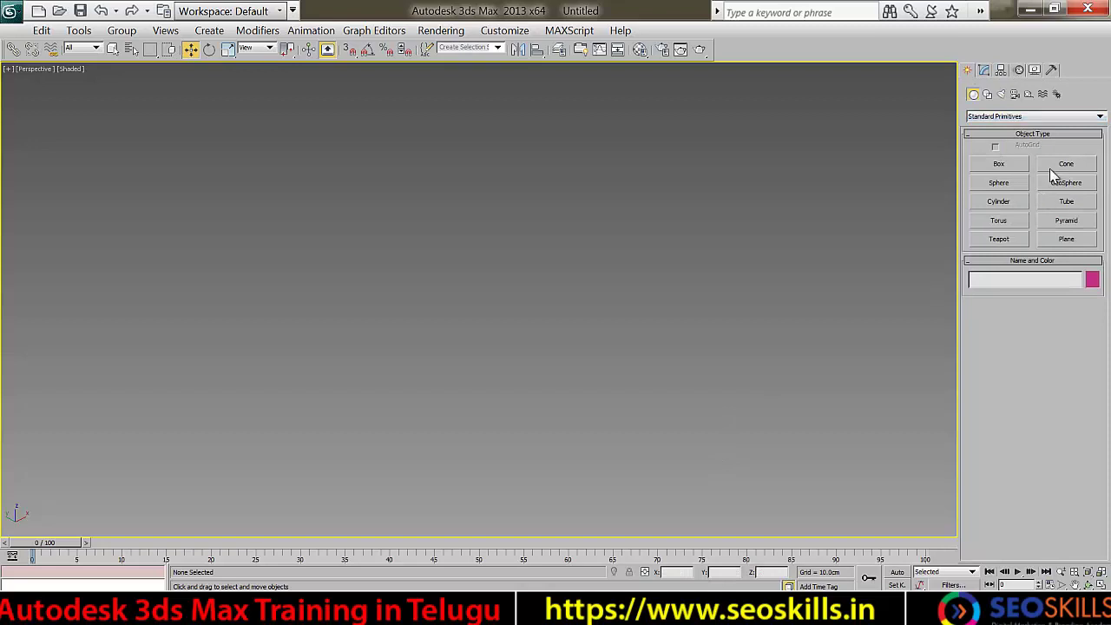
{"action": "left_click", "coordinate": [987, 94]}
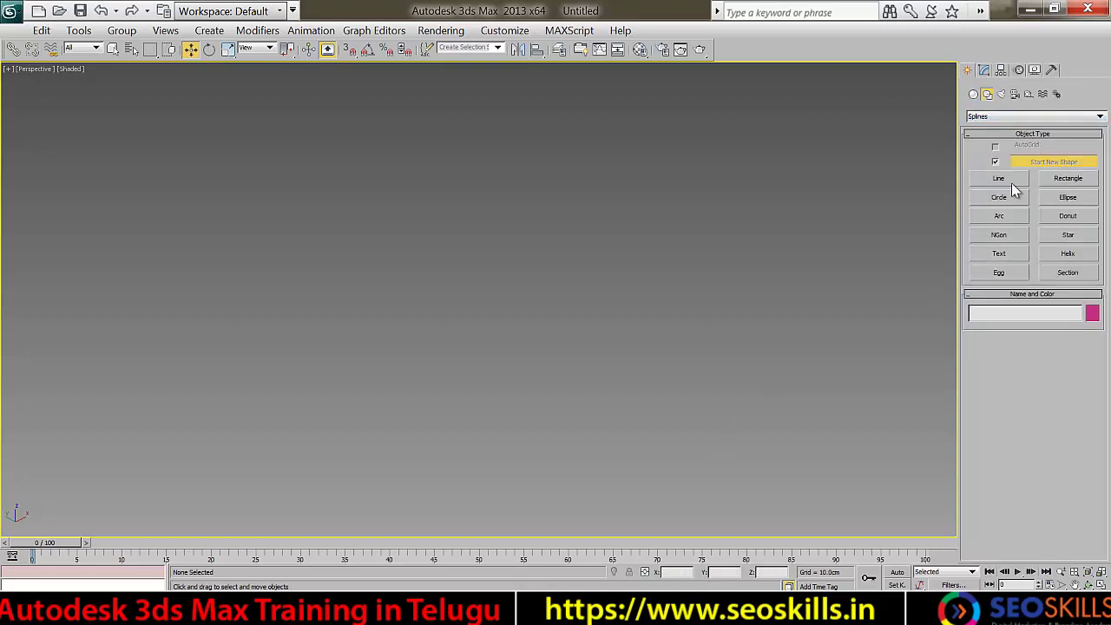
{"action": "left_click", "coordinate": [1068, 178]}
{"action": "left_click_drag", "start_coordinate": [265, 256], "coordinate": [362, 520]}
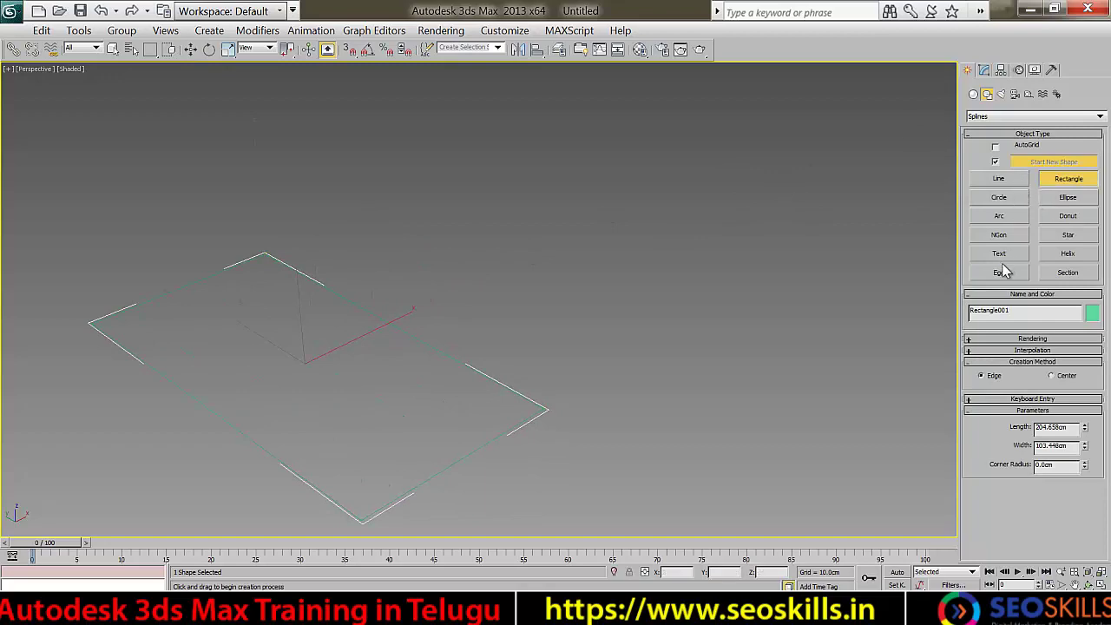
Place a 100 cm Arial text spline reading H beside the rectangle, working in the Top view
{"action": "left_click", "coordinate": [999, 253]}
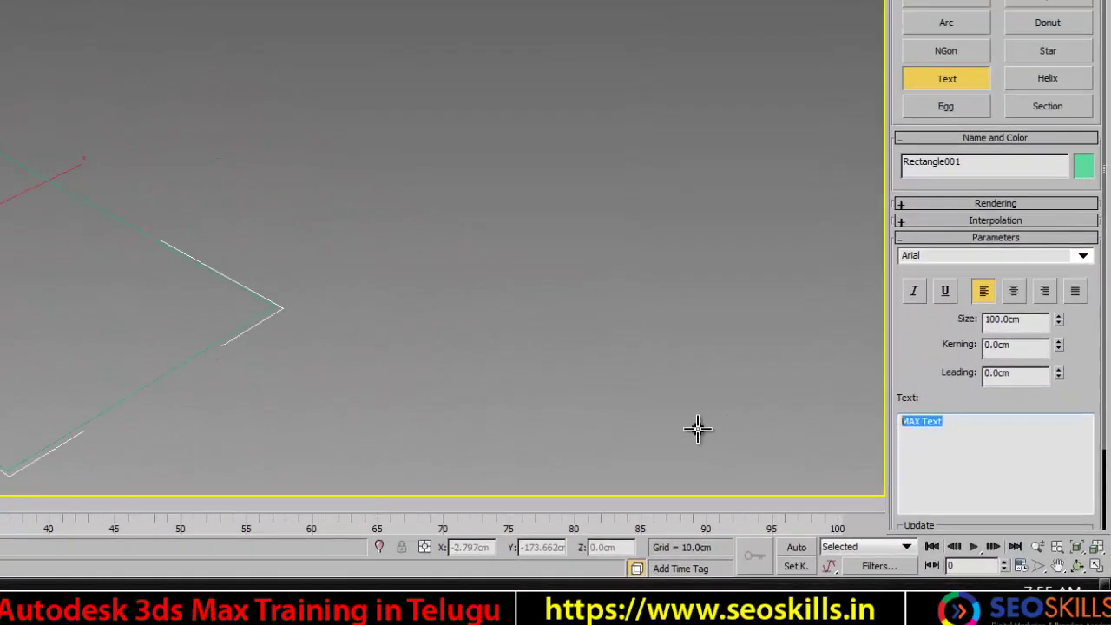
{"action": "type", "text": "H"}
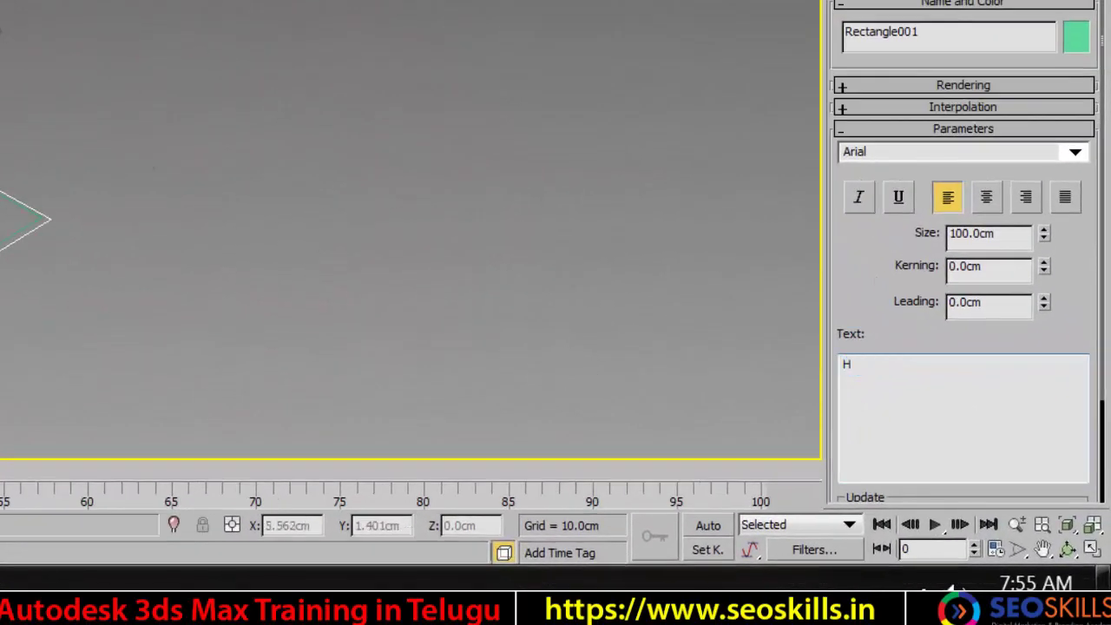
{"action": "left_click", "coordinate": [230, 13]}
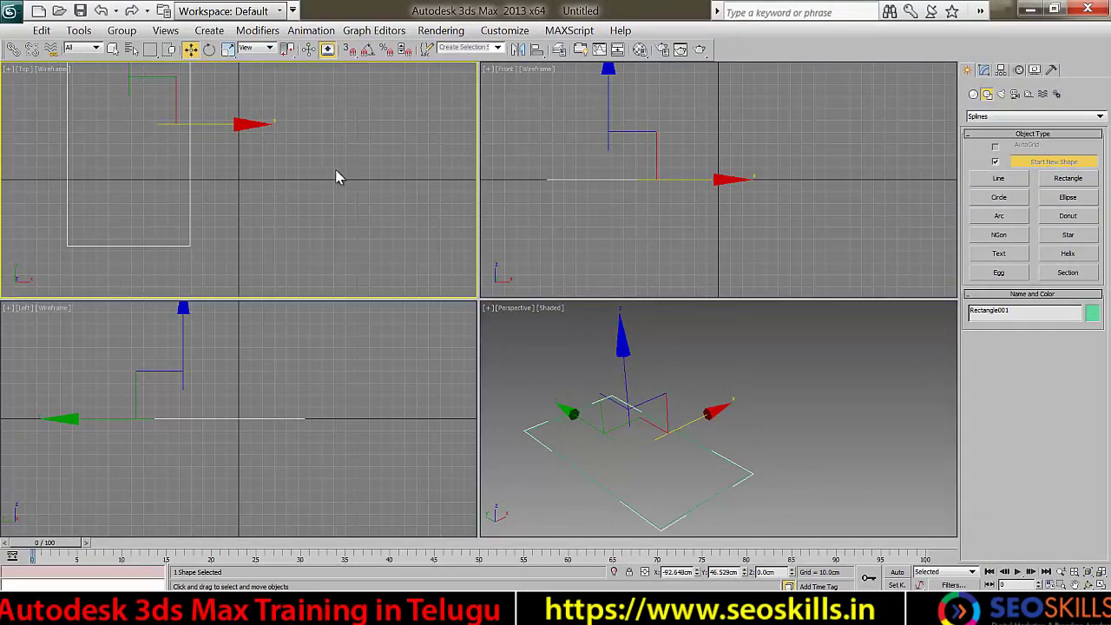
{"action": "left_click", "coordinate": [230, 113]}
{"action": "left_click", "coordinate": [982, 198]}
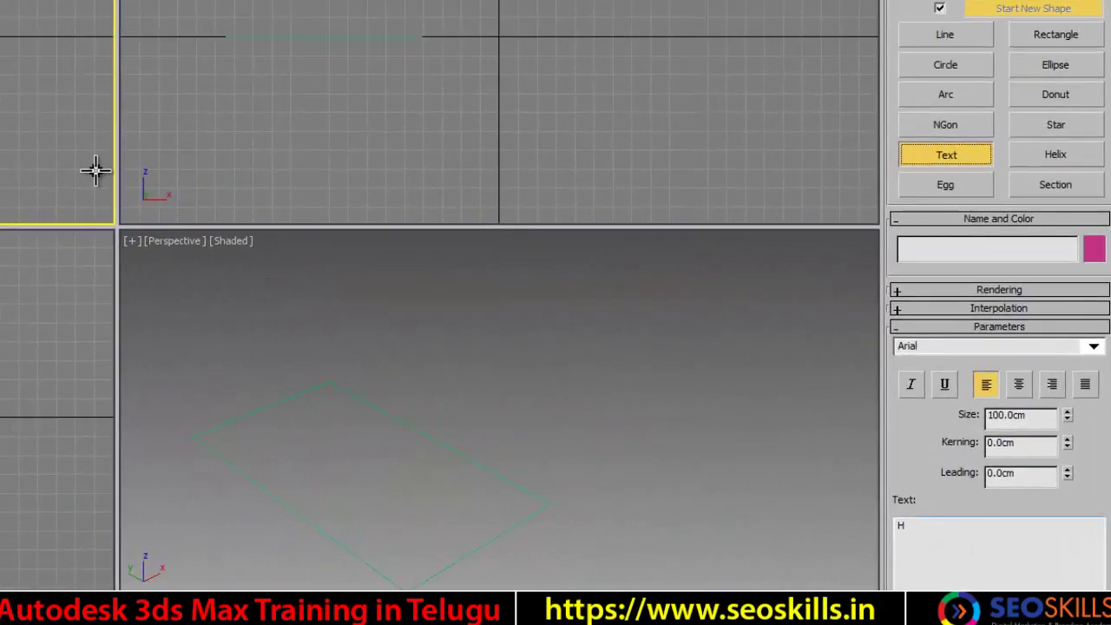
{"action": "left_click", "coordinate": [218, 202]}
{"action": "key", "text": "w"}
{"action": "left_click", "coordinate": [431, 407]}
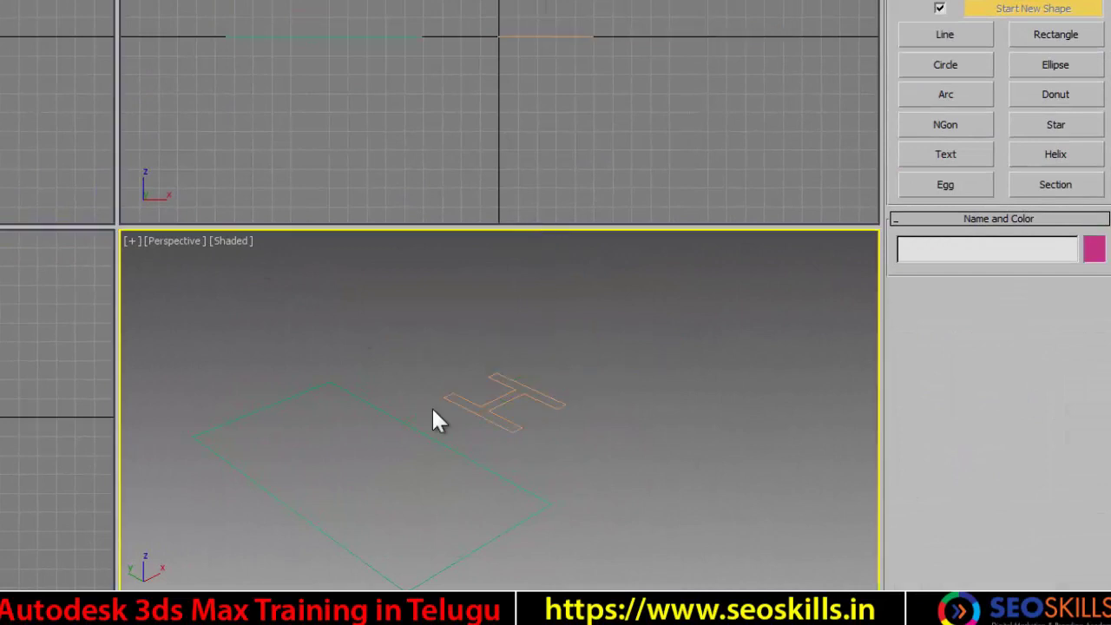
{"action": "key", "text": "alt+w"}
{"action": "middle_click_drag", "start_coordinate": [92, 324], "coordinate": [138, 211]}
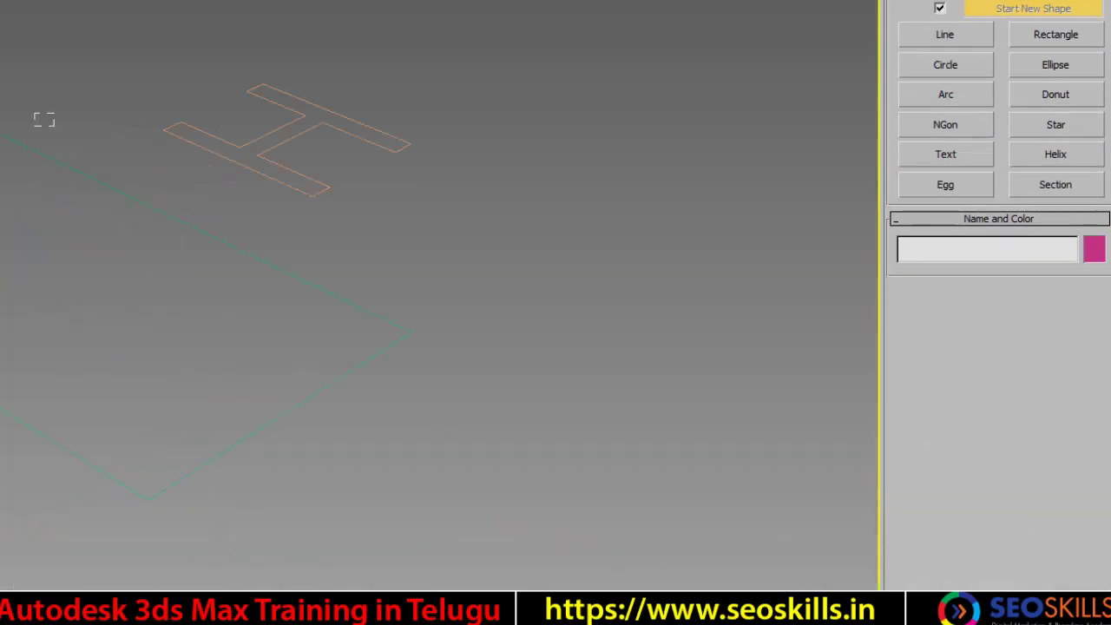
{"action": "left_click", "coordinate": [242, 139]}
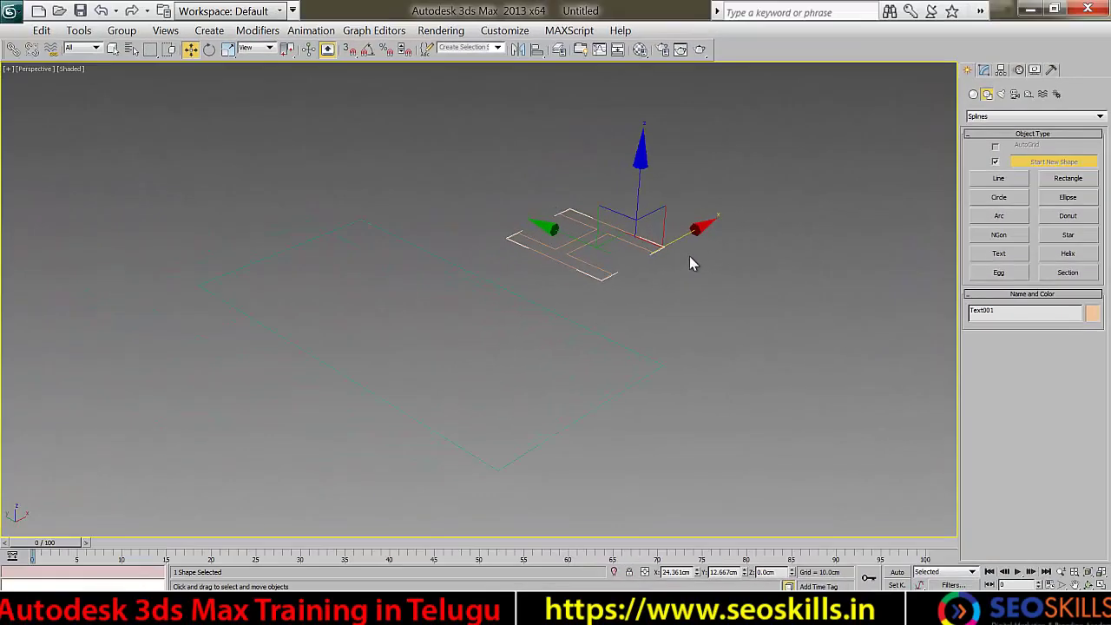
{"action": "left_click", "coordinate": [640, 317]}
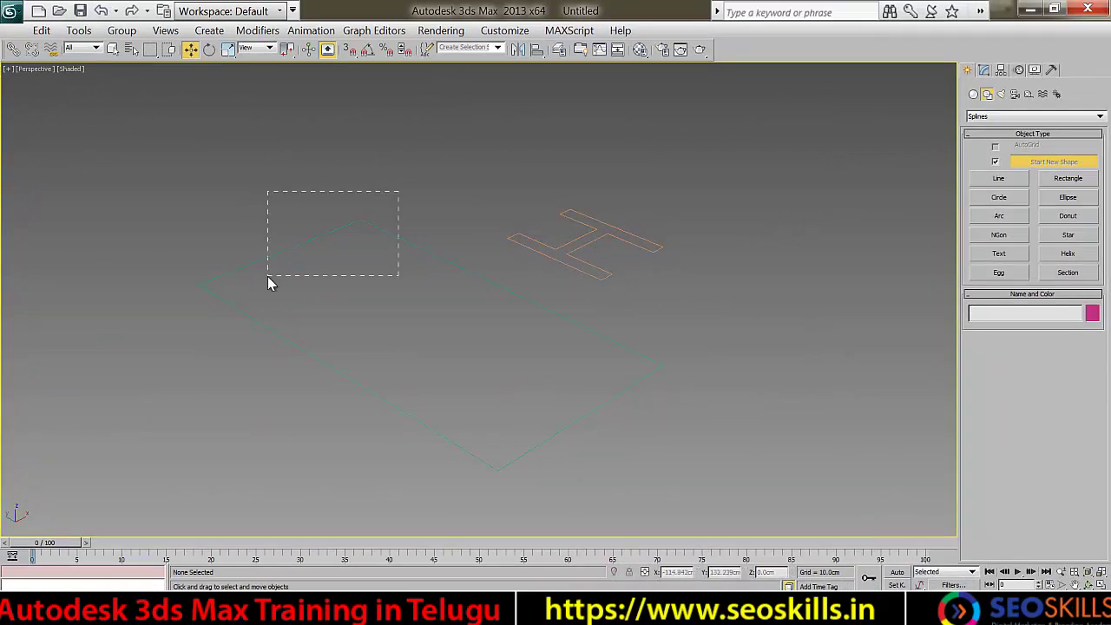
Create a Loft compound object from the rectangle as path, using the H text spline as its shape, and deselect the loft
{"action": "left_click_drag", "start_coordinate": [269, 283], "coordinate": [271, 282]}
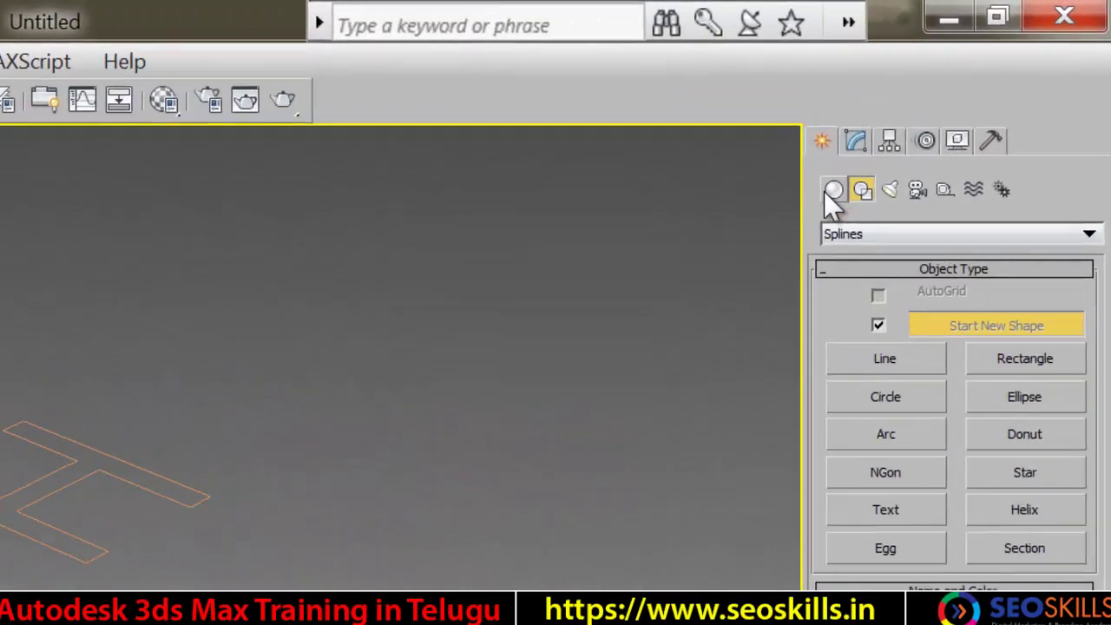
{"action": "left_click", "coordinate": [973, 94]}
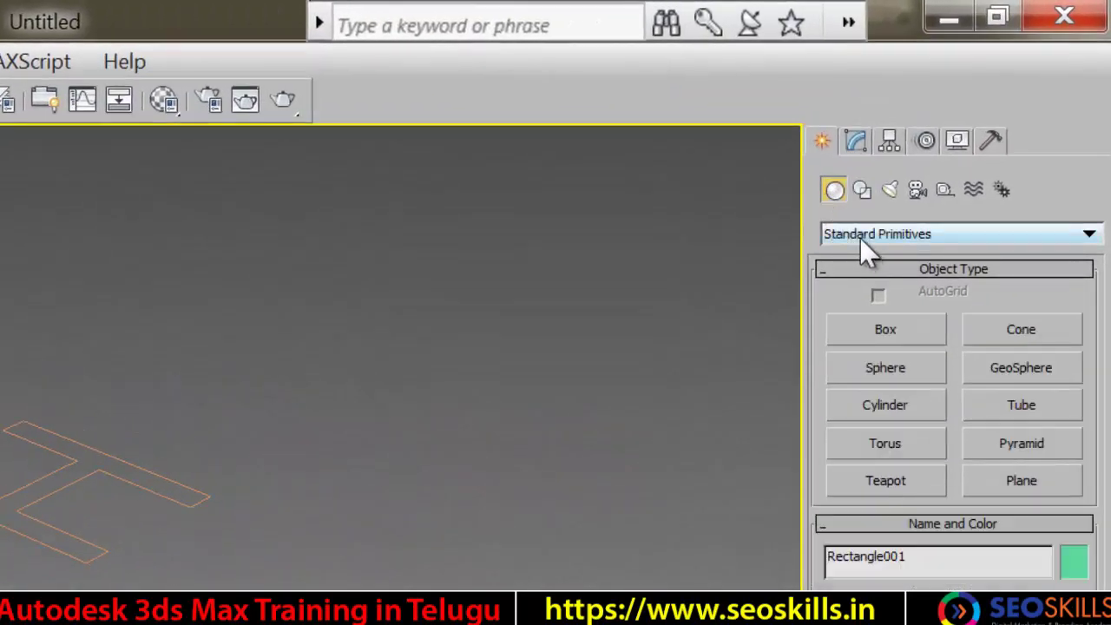
{"action": "left_click", "coordinate": [984, 118]}
{"action": "left_click", "coordinate": [861, 283]}
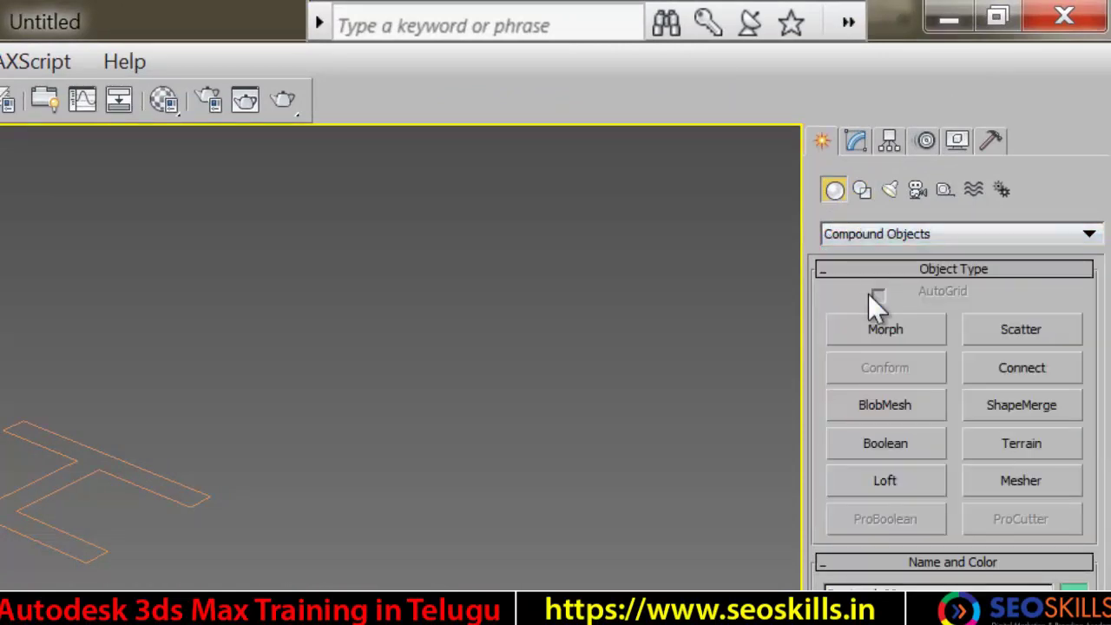
{"action": "left_click", "coordinate": [895, 473]}
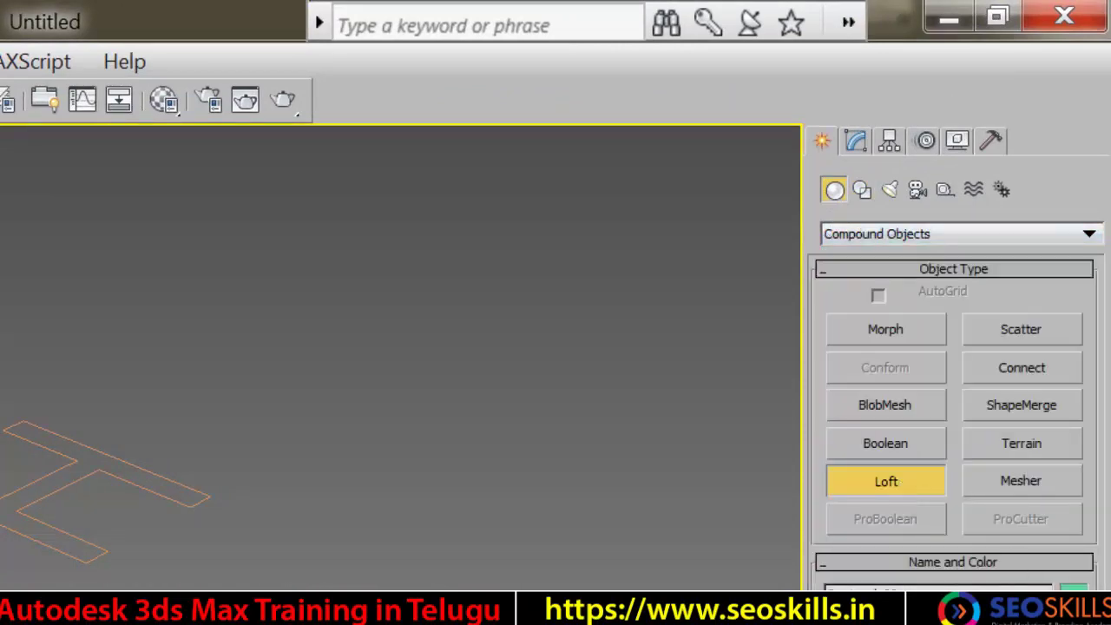
{"action": "key", "text": "Escape"}
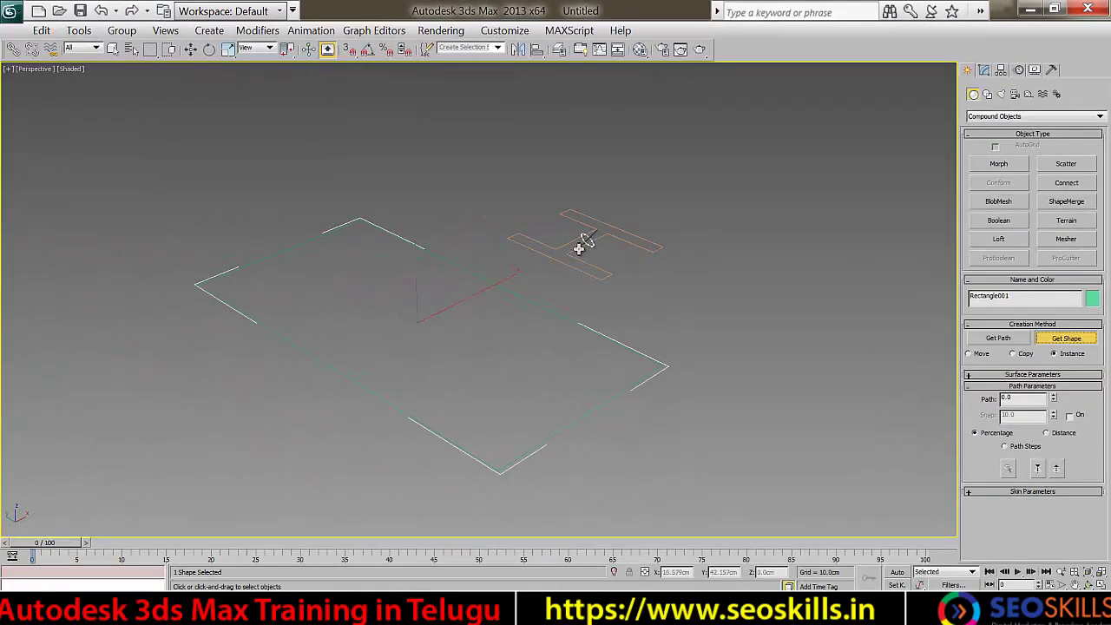
{"action": "left_click", "coordinate": [582, 245]}
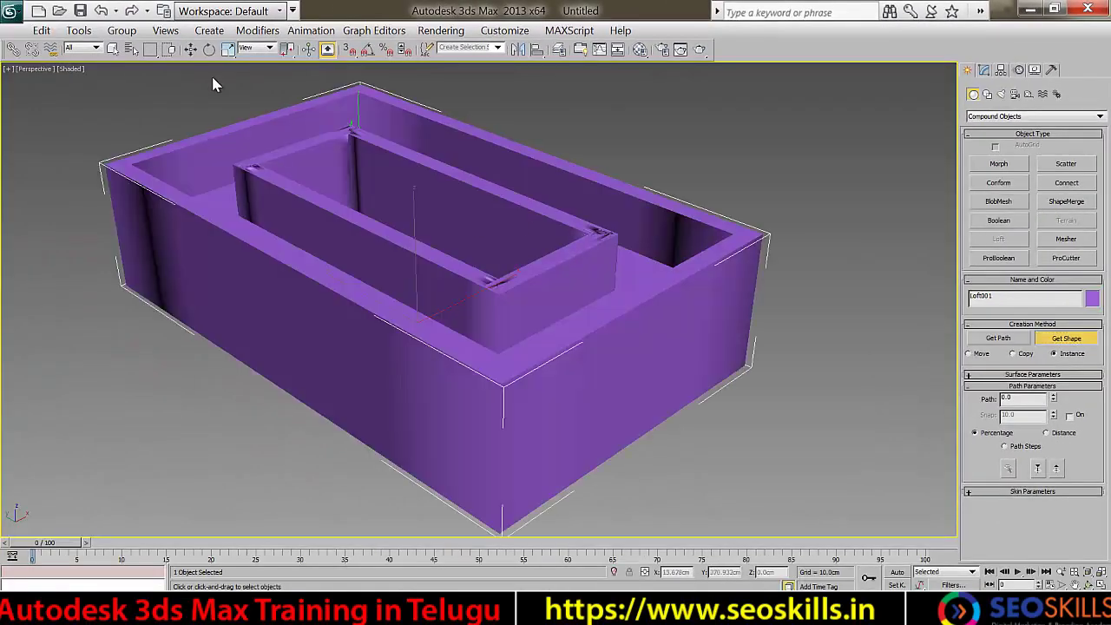
{"action": "left_click", "coordinate": [190, 49]}
{"action": "left_click", "coordinate": [867, 288]}
Set the size of the H text spline to 50 cm
{"action": "middle_click_drag", "start_coordinate": [804, 335], "coordinate": [657, 342], "text": "alt"}
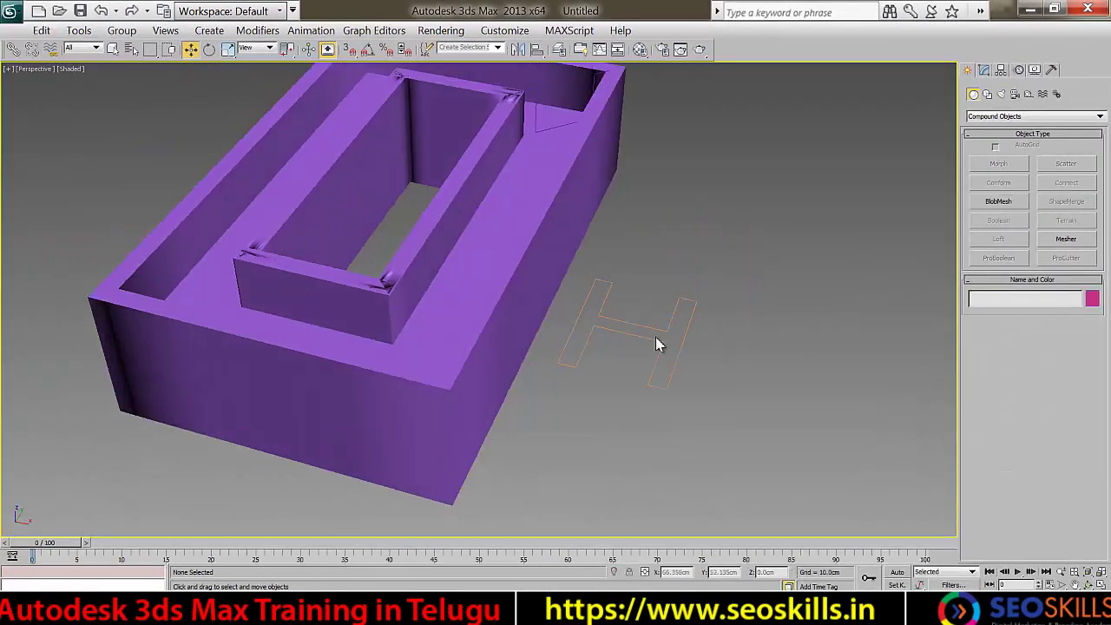
{"action": "left_click", "coordinate": [632, 325]}
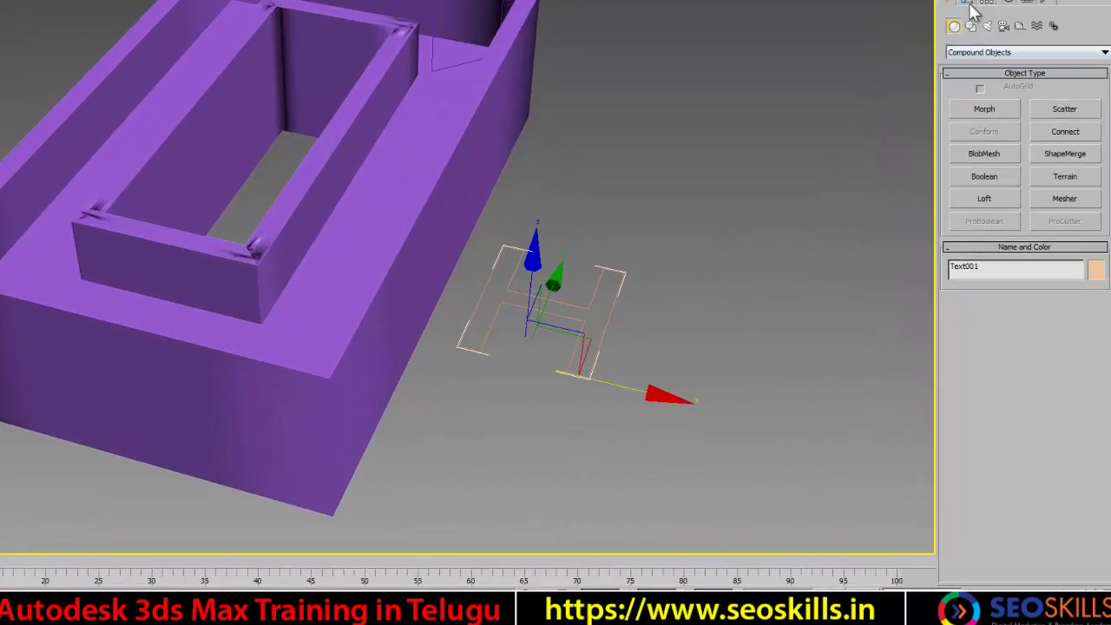
{"action": "left_click", "coordinate": [986, 70]}
{"action": "left_click_drag", "start_coordinate": [1055, 317], "coordinate": [849, 315]}
{"action": "type", "text": "50"}
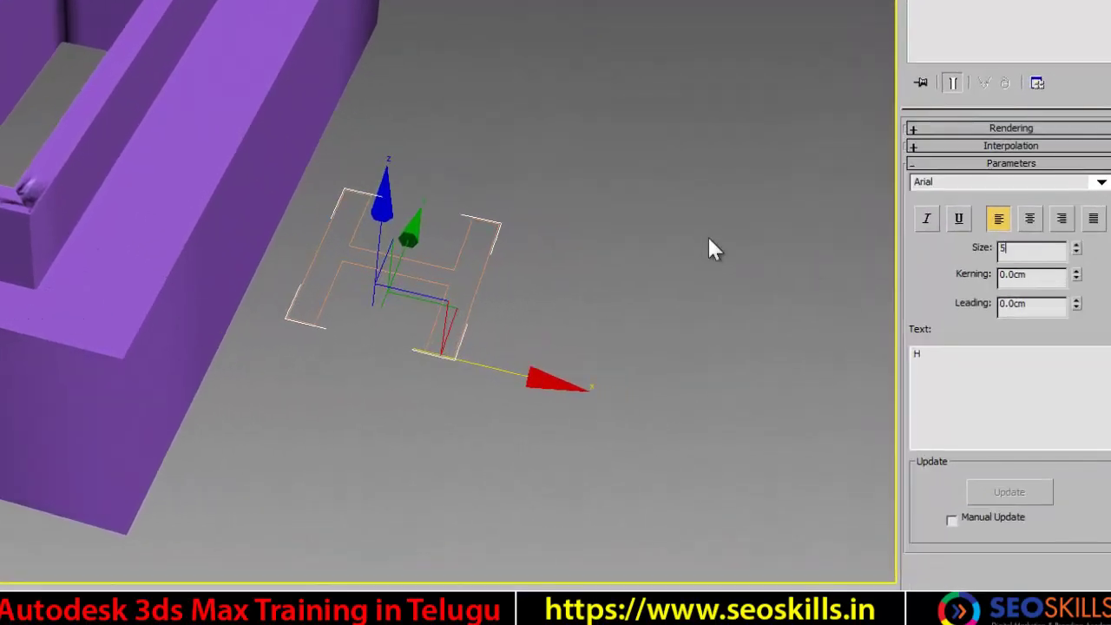
{"action": "key", "text": "Return"}
Change the text spline's content to S and examine the updated loft profile up close
{"action": "left_click_drag", "start_coordinate": [929, 354], "coordinate": [873, 360]}
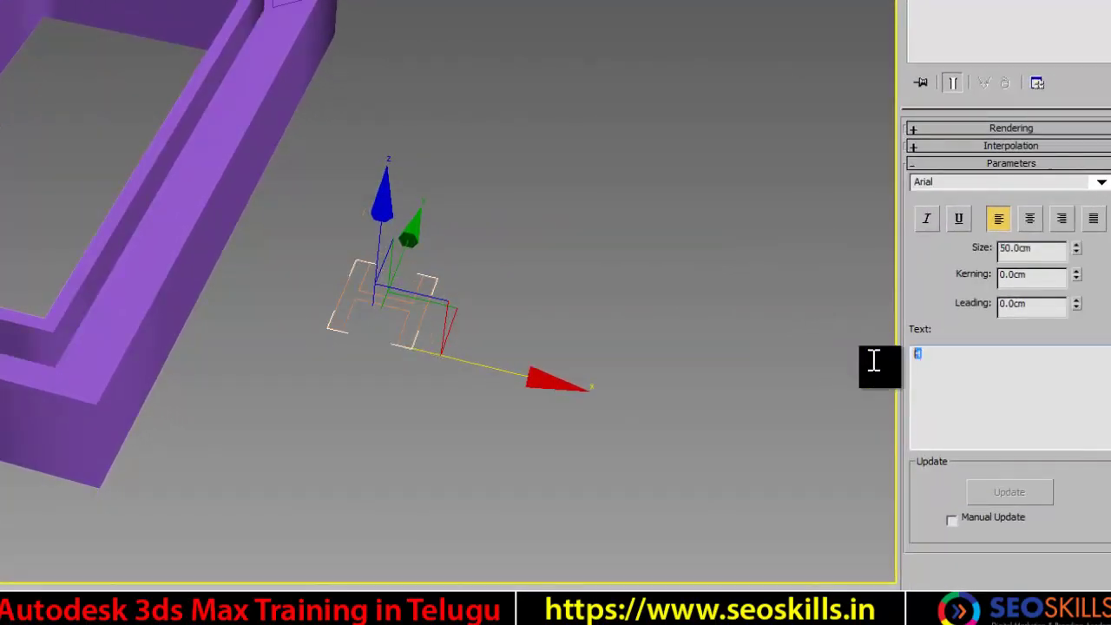
{"action": "type", "text": "S"}
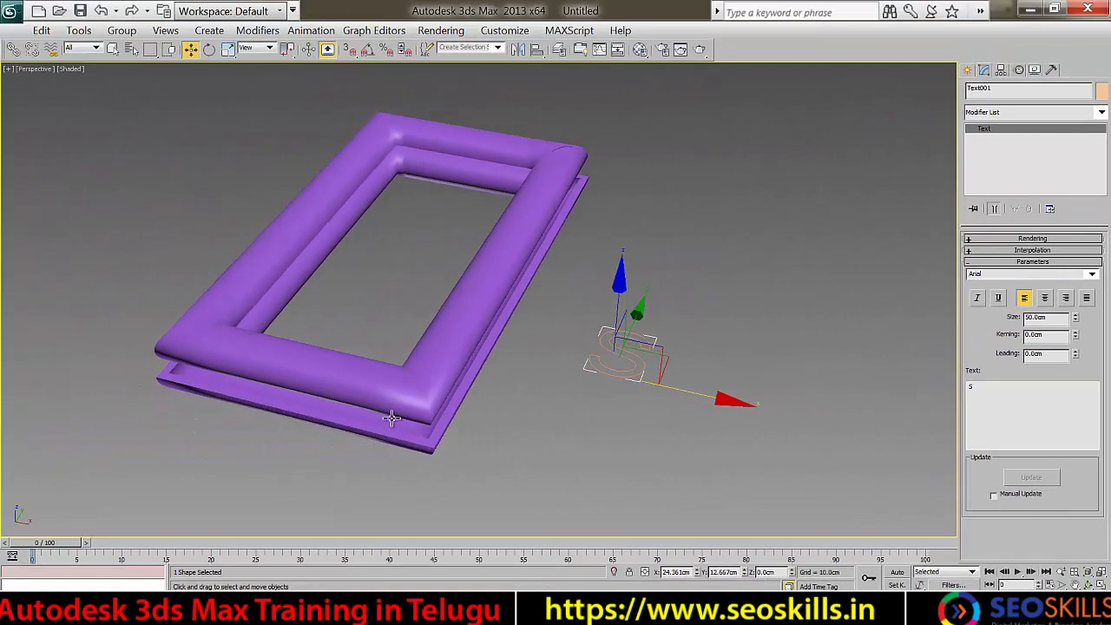
{"action": "middle_click_drag", "start_coordinate": [392, 418], "coordinate": [390, 385], "text": "alt"}
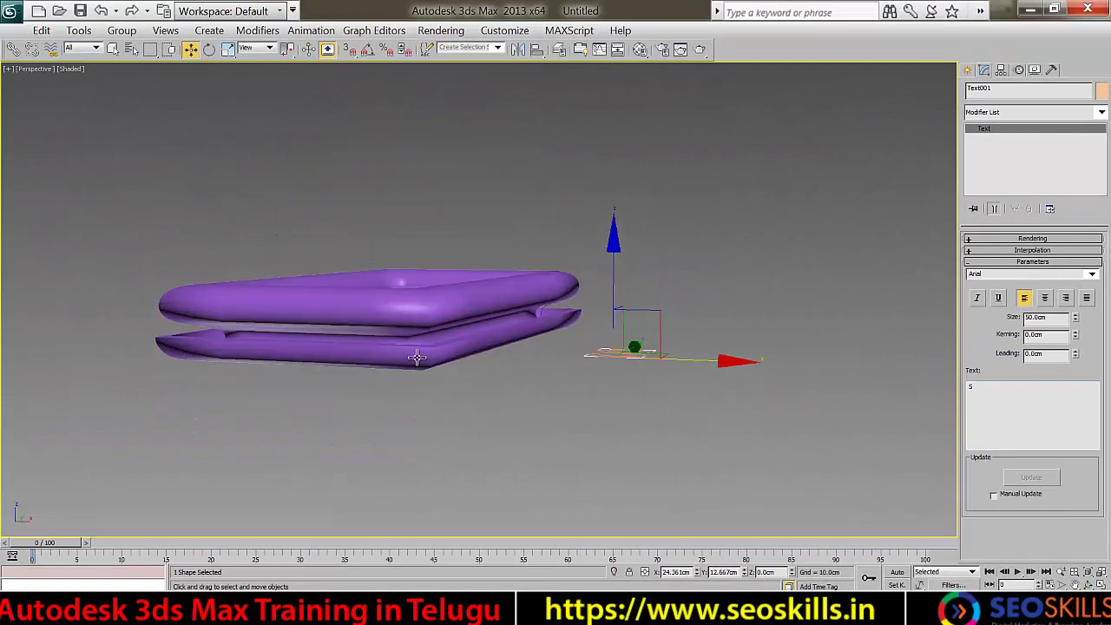
{"action": "scroll", "coordinate": [469, 305], "scroll_direction": "up", "scroll_amount": 8}
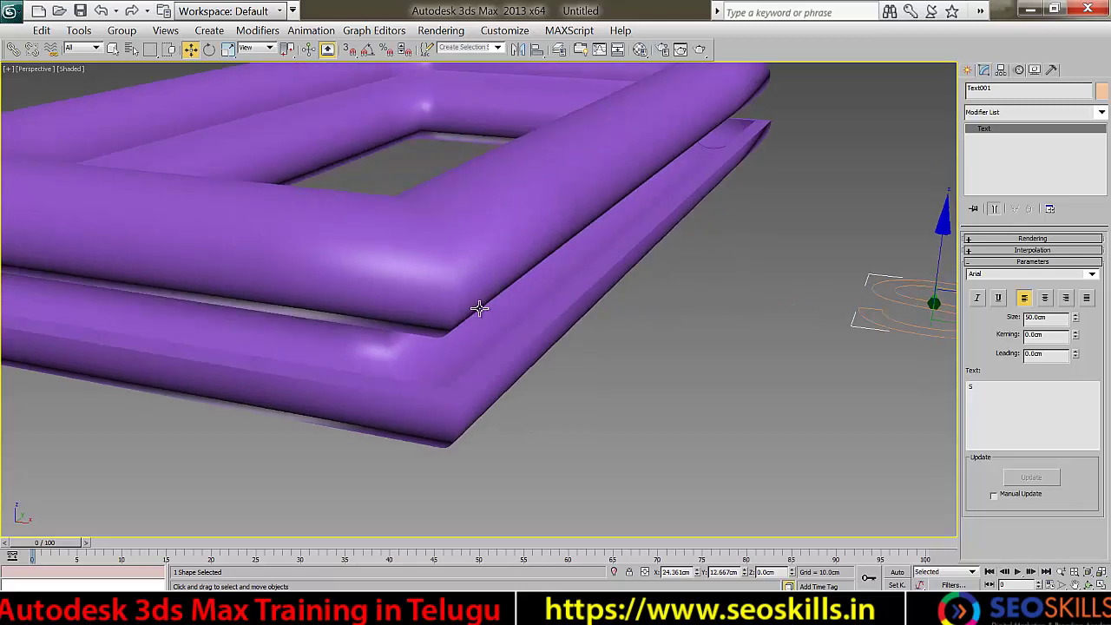
Change the text spline's content to L and then to SEO to try other loft profiles
{"action": "left_click_drag", "start_coordinate": [1008, 404], "coordinate": [952, 385]}
{"action": "type", "text": "L"}
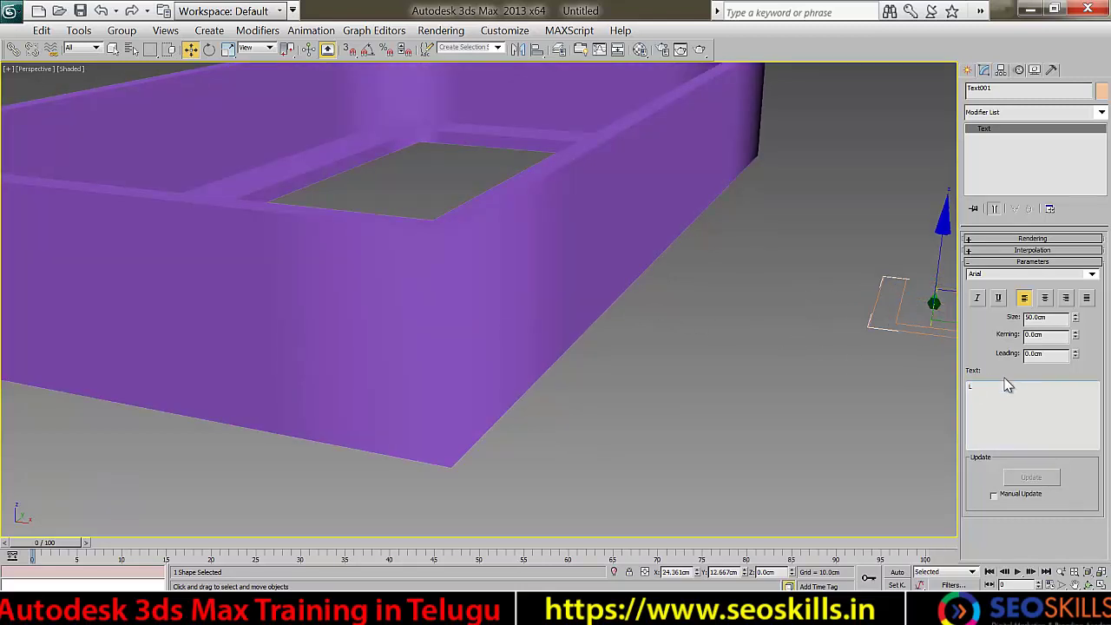
{"action": "left_click_drag", "start_coordinate": [1008, 386], "coordinate": [891, 390]}
{"action": "type", "text": "SEO"}
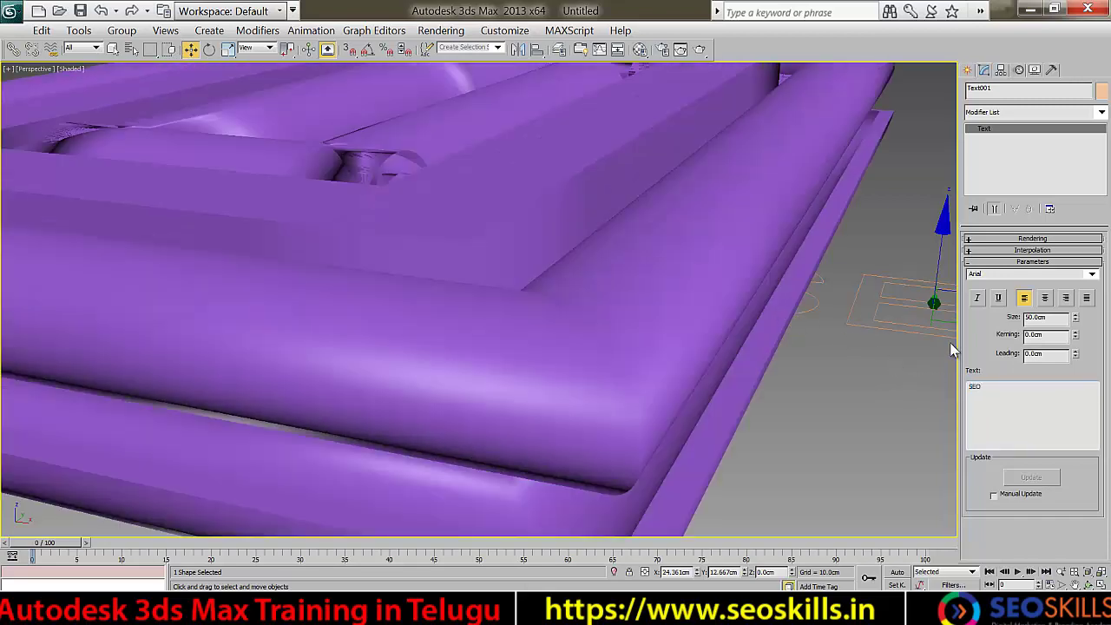
Change the text spline's content to I, deselect it and examine the corner of the resulting loft frame
{"action": "left_click_drag", "start_coordinate": [997, 387], "coordinate": [912, 389]}
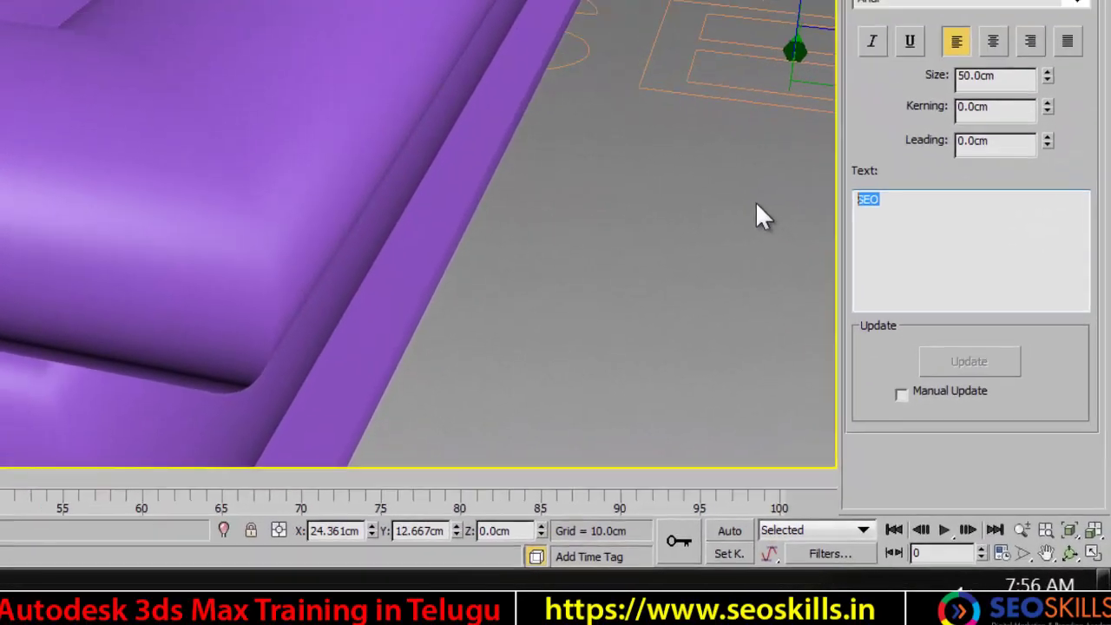
{"action": "type", "text": "l"}
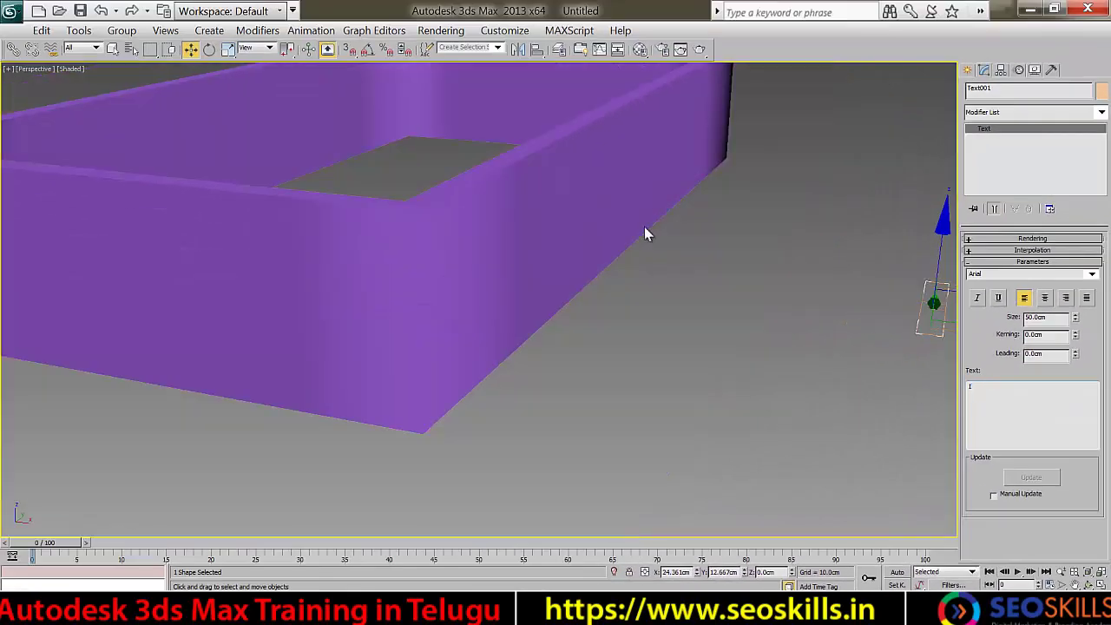
{"action": "left_click", "coordinate": [374, 128]}
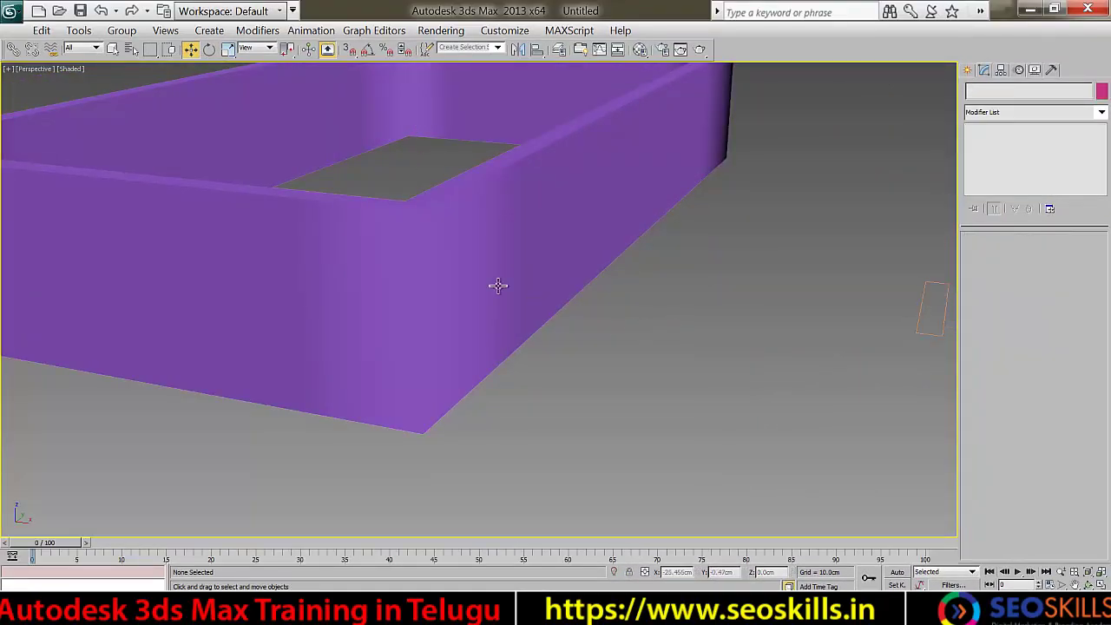
{"action": "middle_click_drag", "start_coordinate": [476, 281], "coordinate": [483, 312], "text": "alt"}
{"action": "middle_click_drag", "start_coordinate": [539, 342], "coordinate": [597, 330]}
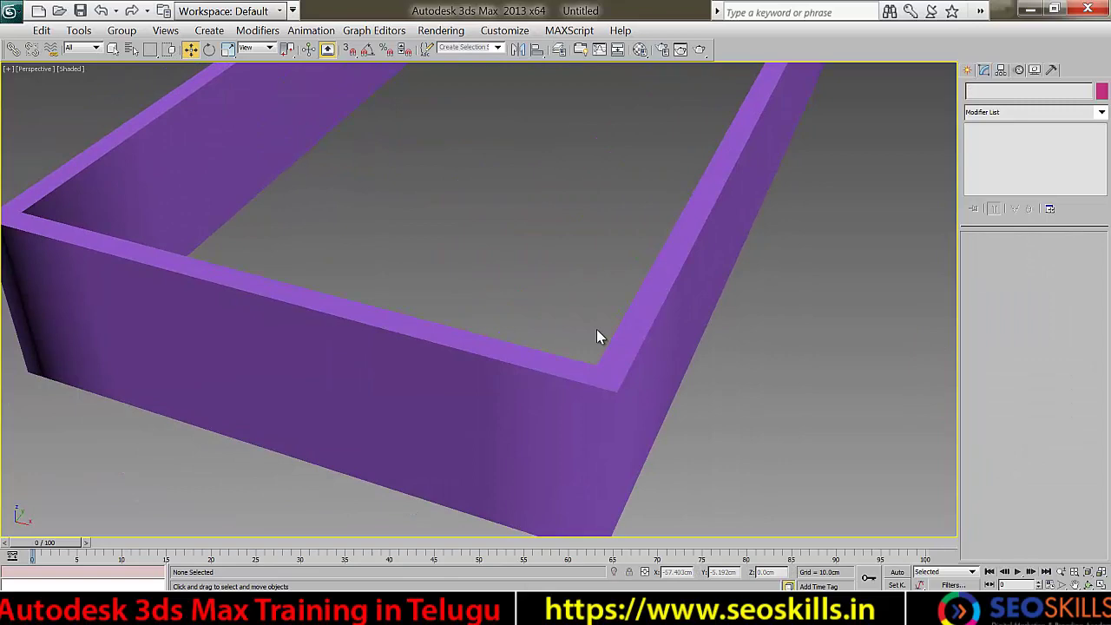
{"action": "left_click", "coordinate": [606, 378]}
{"action": "middle_click_drag", "start_coordinate": [746, 303], "coordinate": [540, 343]}
Set the text spline's font to Arial Narrow Italic and change its text to W
{"action": "left_click", "coordinate": [869, 360]}
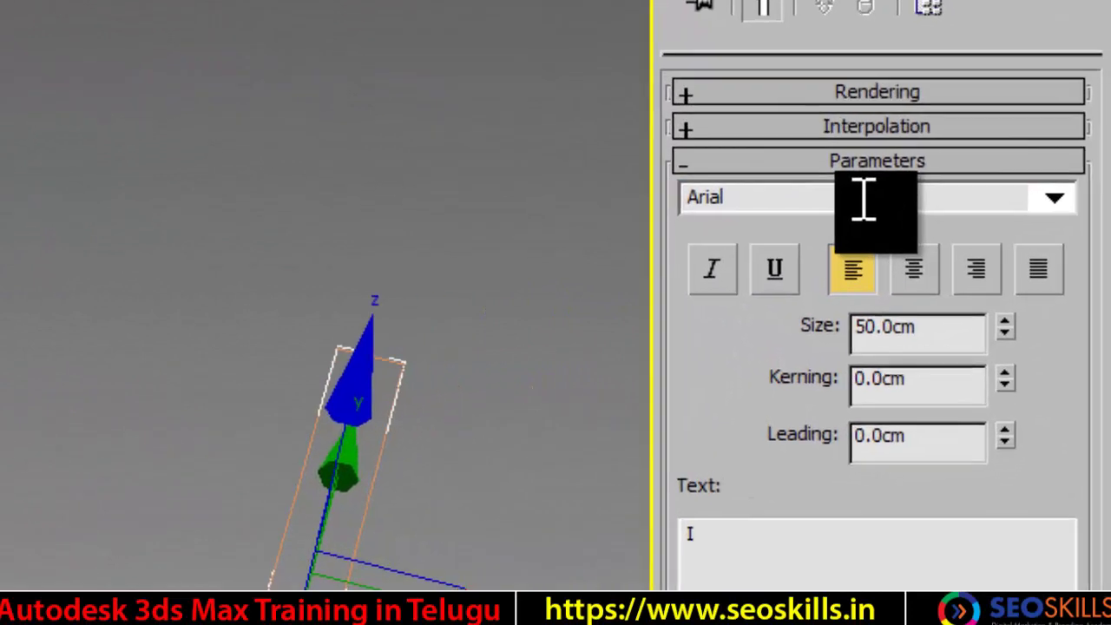
{"action": "left_click", "coordinate": [863, 199]}
{"action": "scroll", "coordinate": [863, 199], "scroll_direction": "down", "scroll_amount": 3}
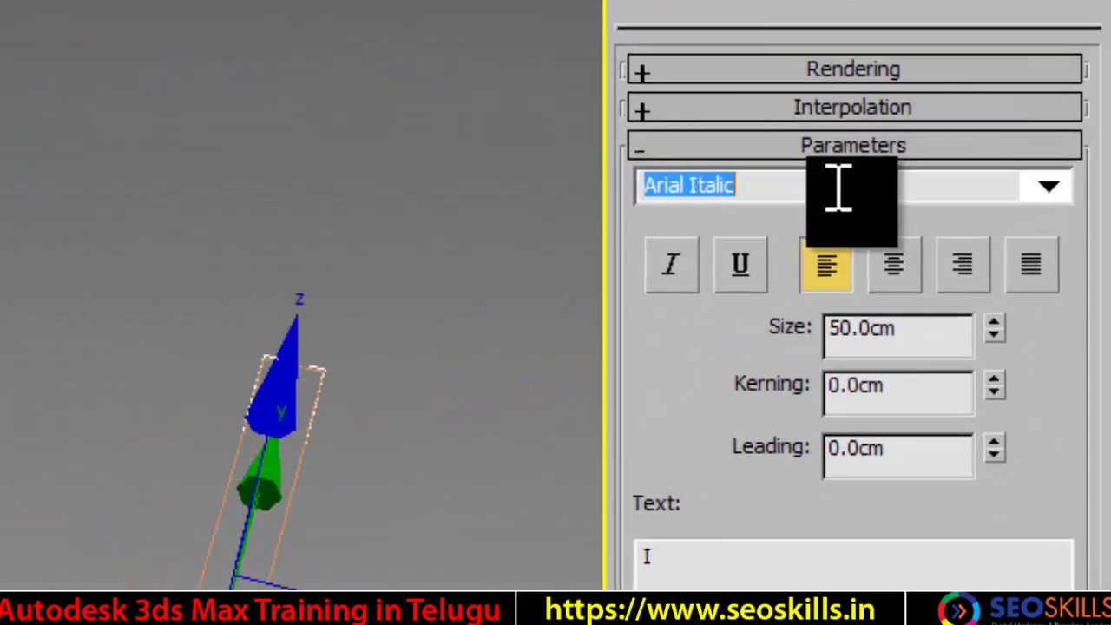
{"action": "scroll", "coordinate": [839, 187], "scroll_direction": "down", "scroll_amount": 4}
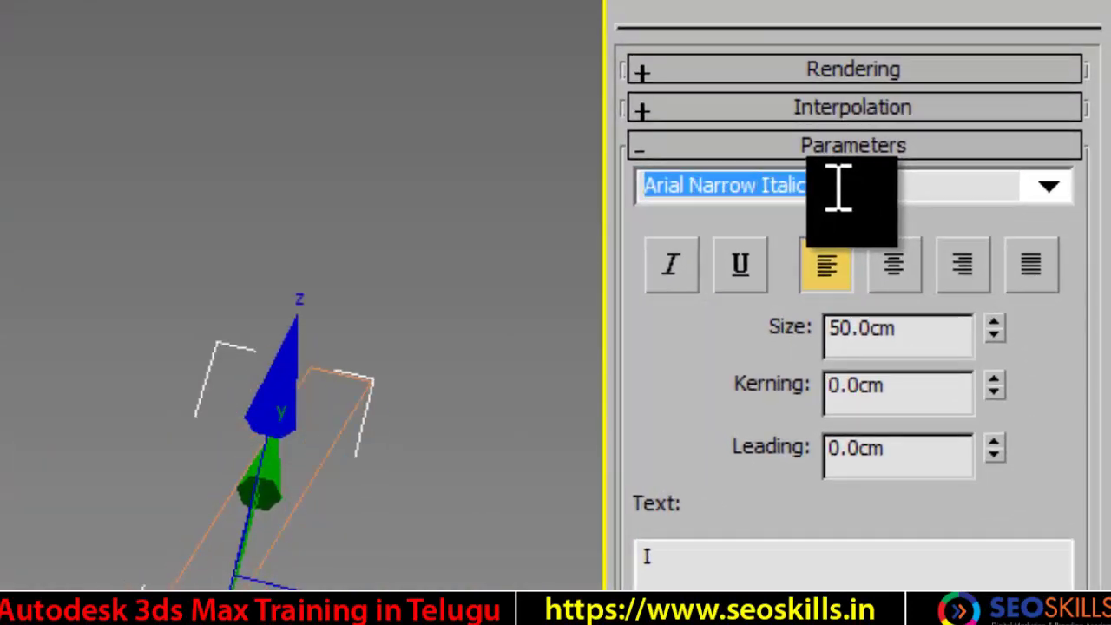
{"action": "double_click", "coordinate": [682, 561]}
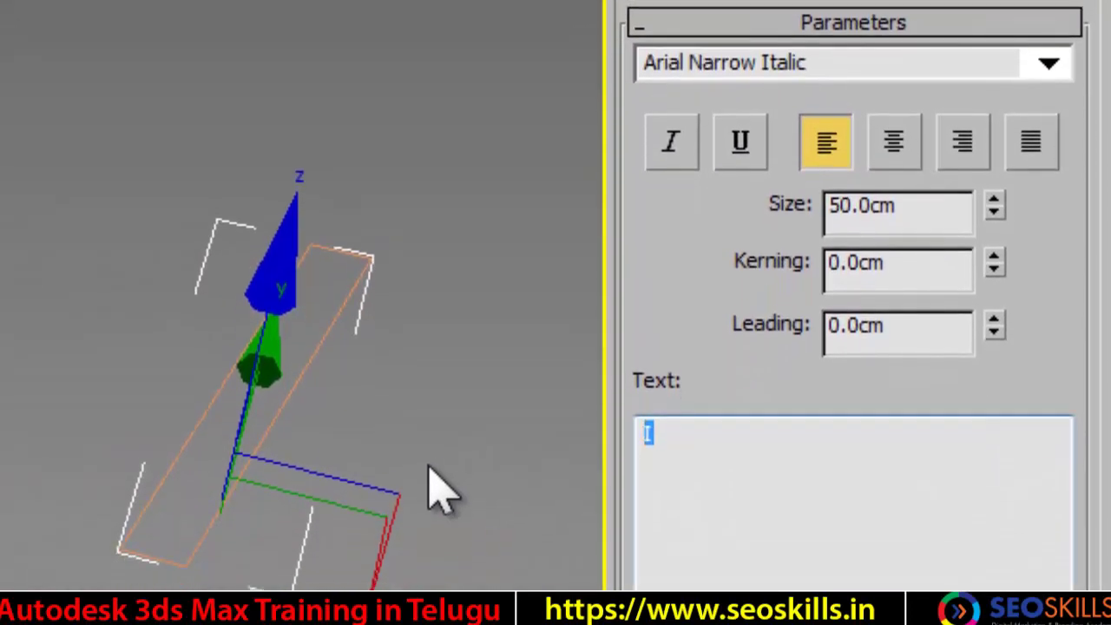
{"action": "type", "text": "w"}
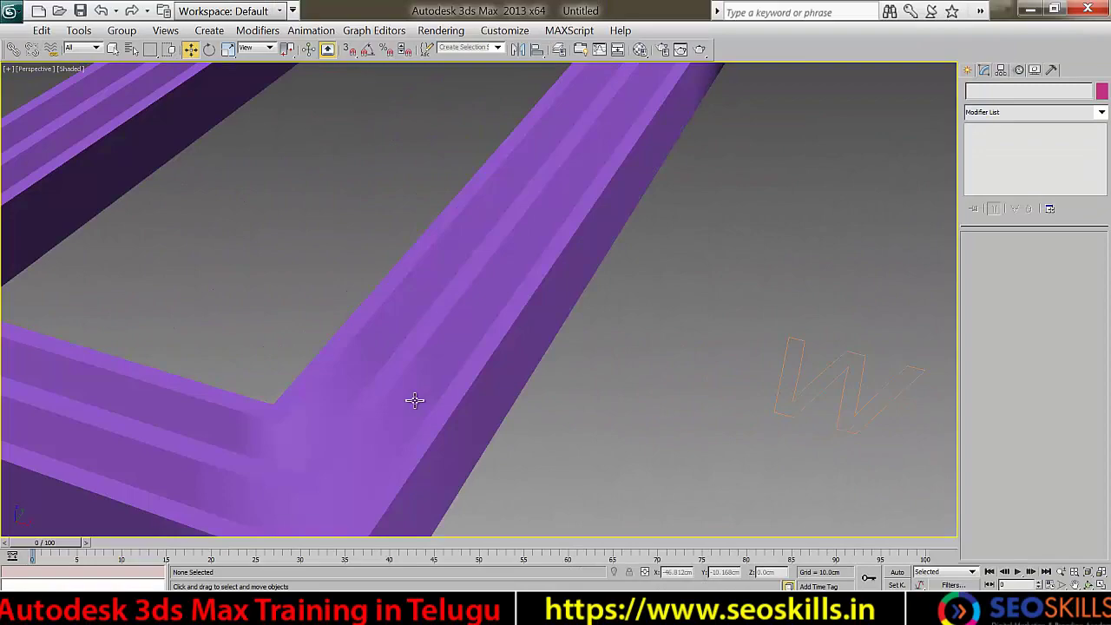
Display the Perspective view in wireframe and examine the mesh at the loft frame's corners
{"action": "key", "text": "F3"}
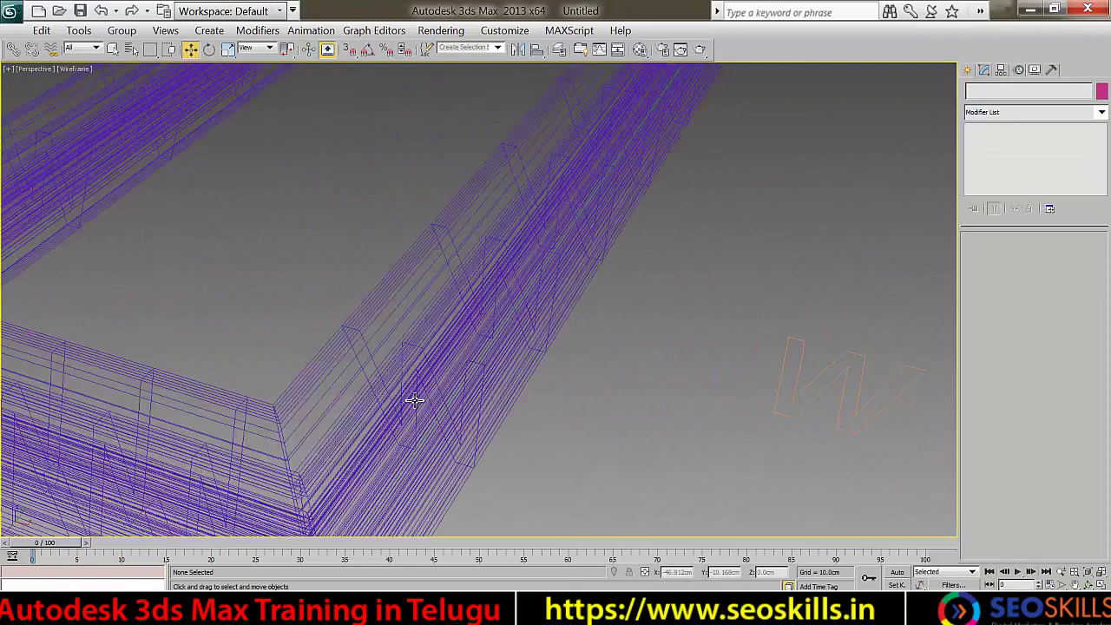
{"action": "middle_click_drag", "start_coordinate": [278, 432], "coordinate": [461, 353], "text": "alt"}
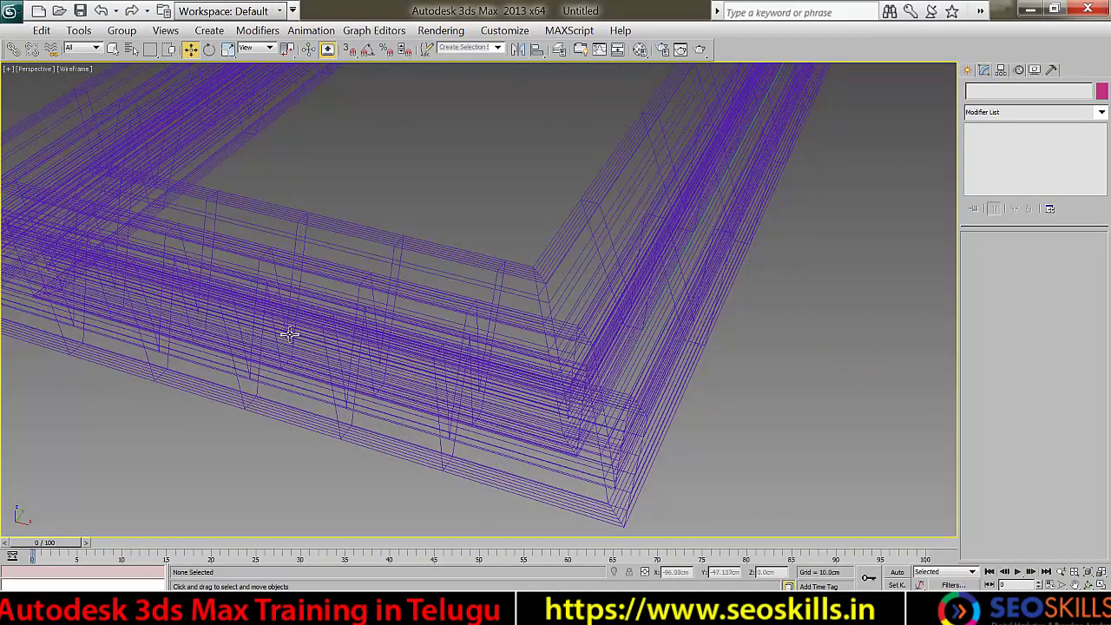
{"action": "mouse_move", "coordinate": [290, 334]}
{"action": "middle_mouse_down", "text": "alt"}
{"action": "mouse_move", "coordinate": [238, 364]}
{"action": "mouse_move", "coordinate": [230, 347]}
{"action": "mouse_move", "coordinate": [333, 353]}
{"action": "mouse_move", "coordinate": [325, 336]}
{"action": "mouse_move", "coordinate": [298, 343]}
{"action": "middle_mouse_up", "text": "alt"}
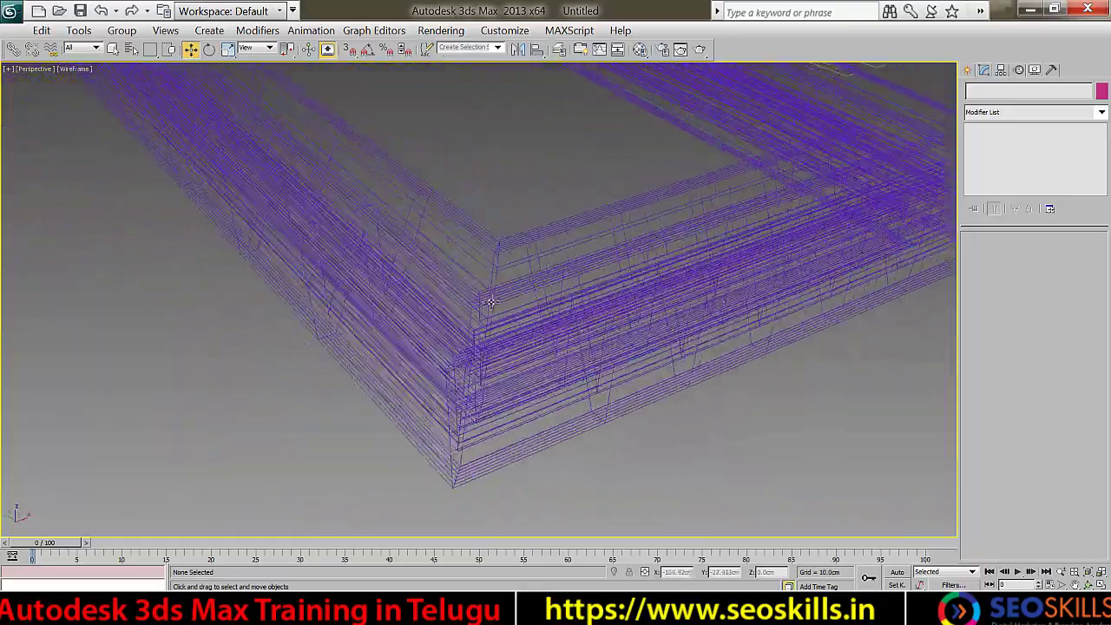
Display the Perspective view shaded with edged faces and examine the loft frame's corner and outer sides
{"action": "middle_click_drag", "start_coordinate": [492, 302], "coordinate": [457, 327]}
{"action": "key", "text": "F3"}
{"action": "key", "text": "F4"}
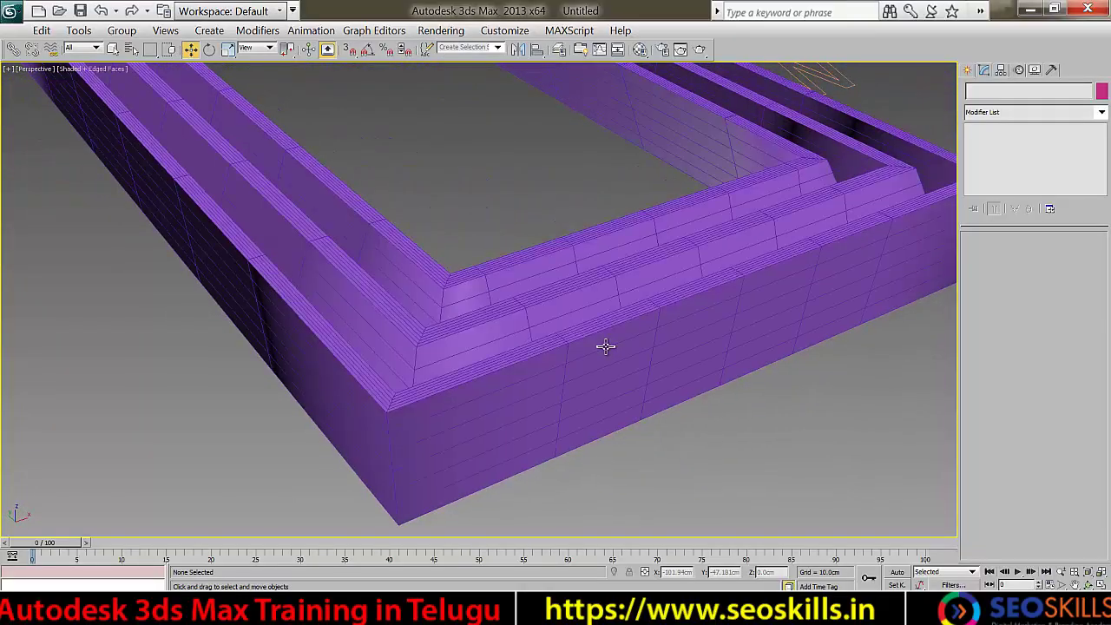
{"action": "mouse_move", "coordinate": [609, 367]}
{"action": "middle_mouse_down", "text": "alt"}
{"action": "mouse_move", "coordinate": [491, 387]}
{"action": "mouse_move", "coordinate": [573, 350]}
{"action": "mouse_move", "coordinate": [533, 347]}
{"action": "mouse_move", "coordinate": [528, 329]}
{"action": "mouse_move", "coordinate": [538, 327]}
{"action": "middle_mouse_up", "text": "alt"}
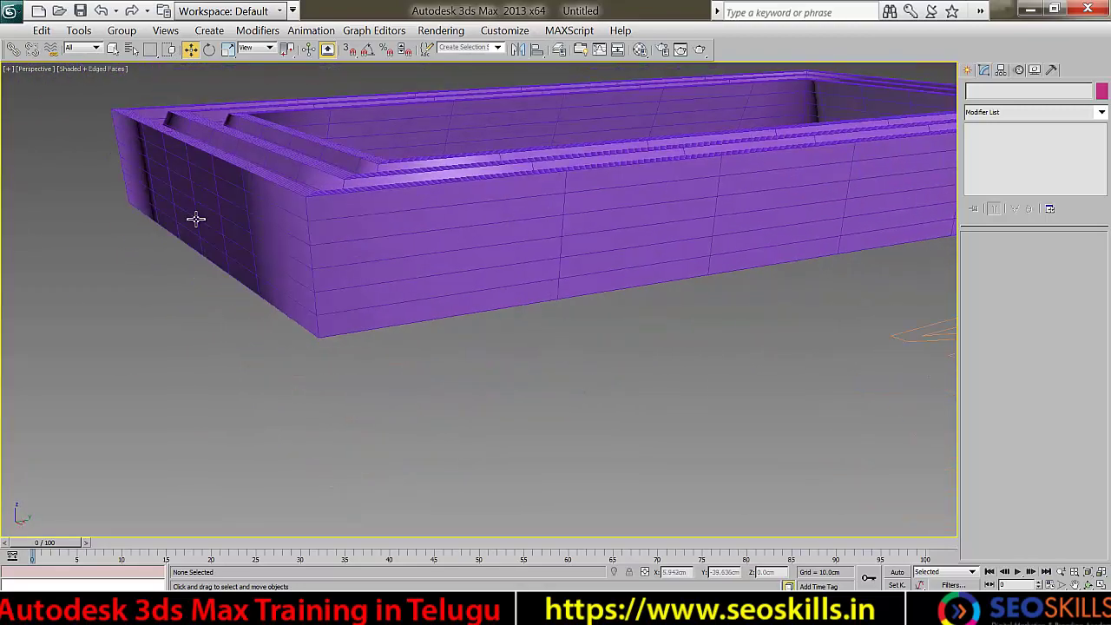
Reset the scene to an empty one without saving the changes
{"action": "left_click", "coordinate": [10, 11]}
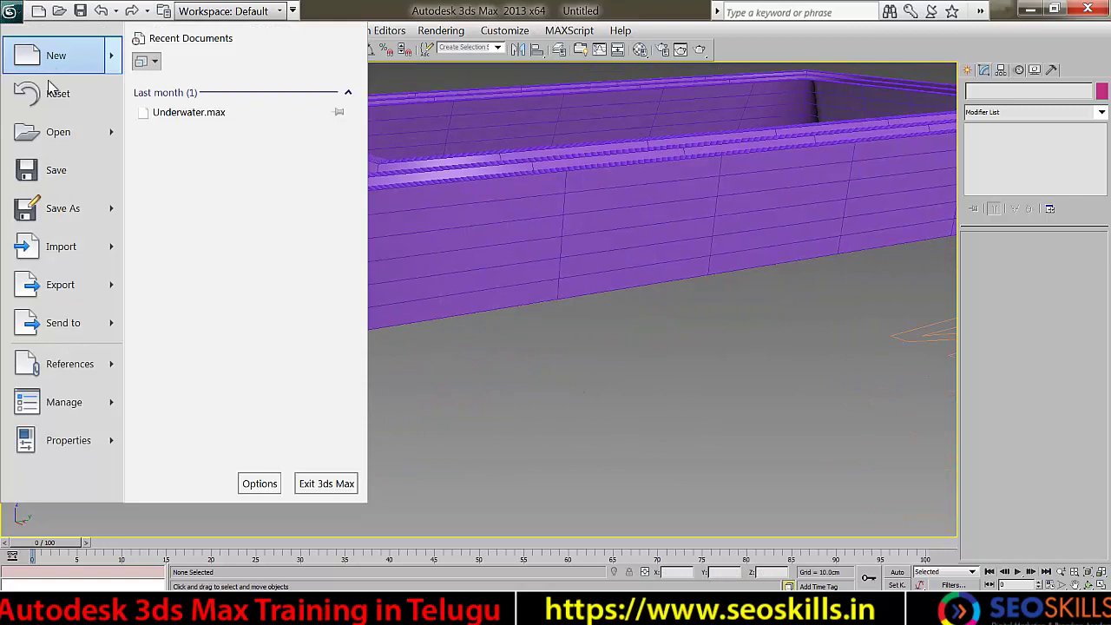
{"action": "left_click", "coordinate": [94, 103]}
{"action": "left_click", "coordinate": [598, 366]}
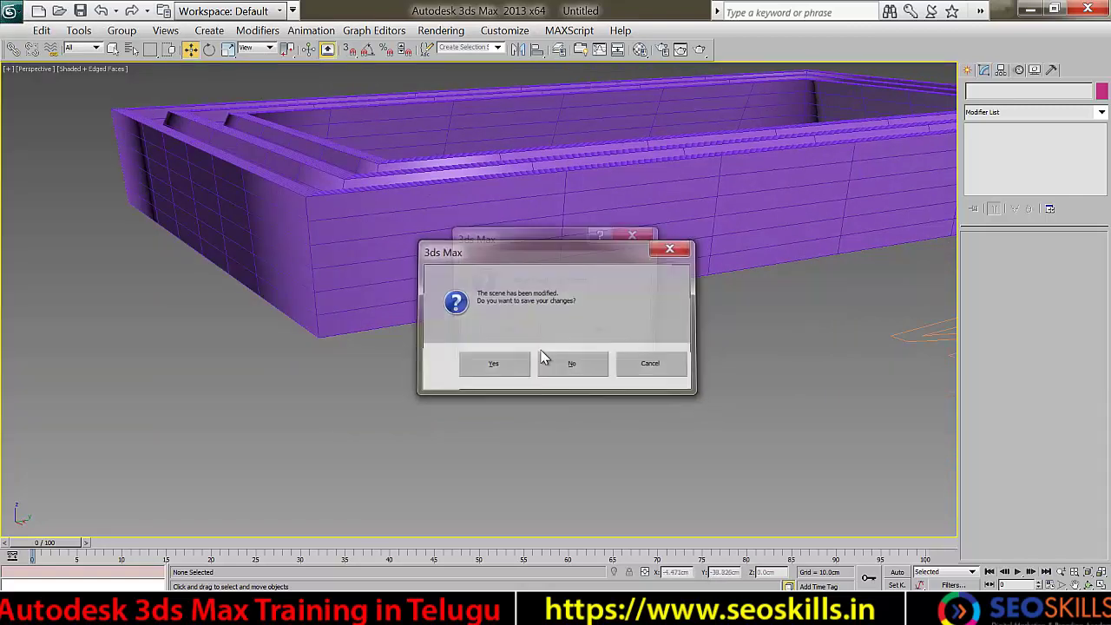
{"action": "left_click", "coordinate": [491, 334]}
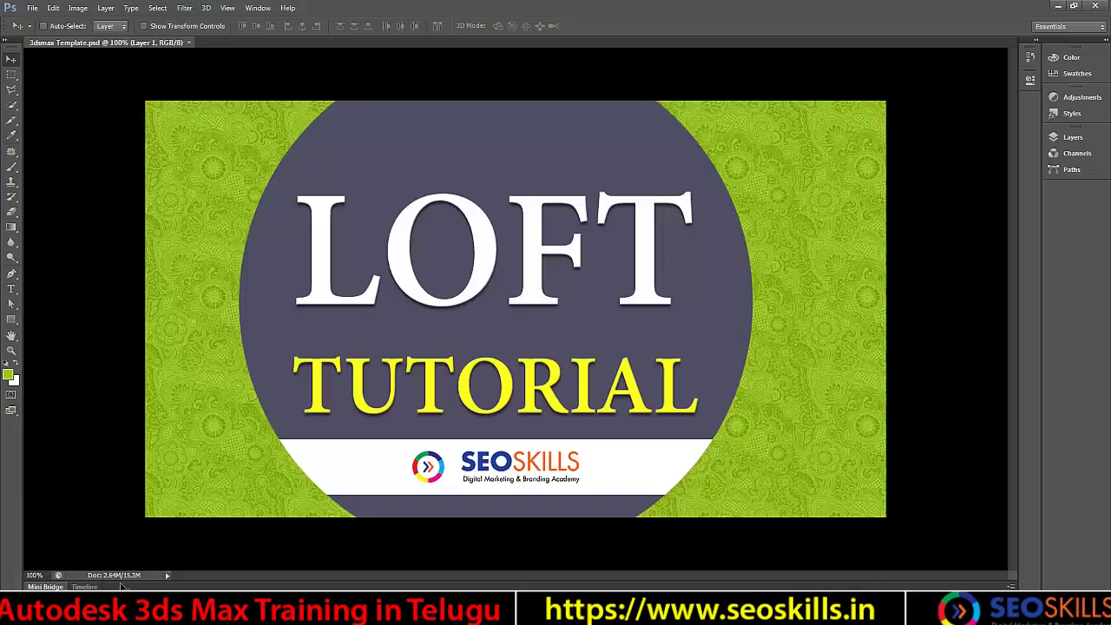
{"action": "key", "text": "ctrl+n"}
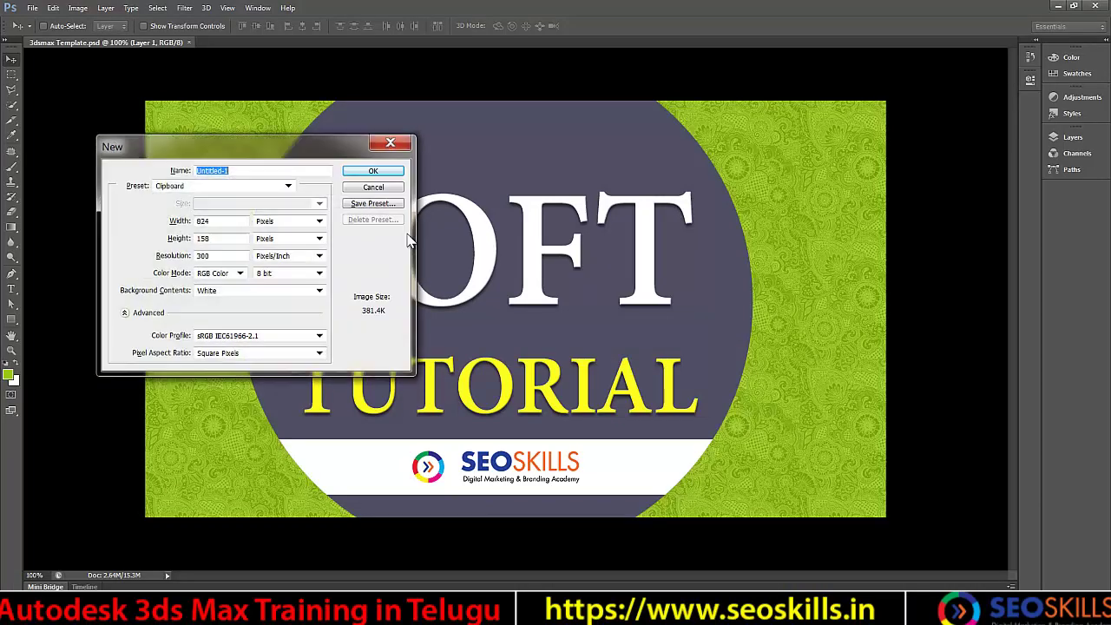
{"action": "left_click", "coordinate": [371, 172]}
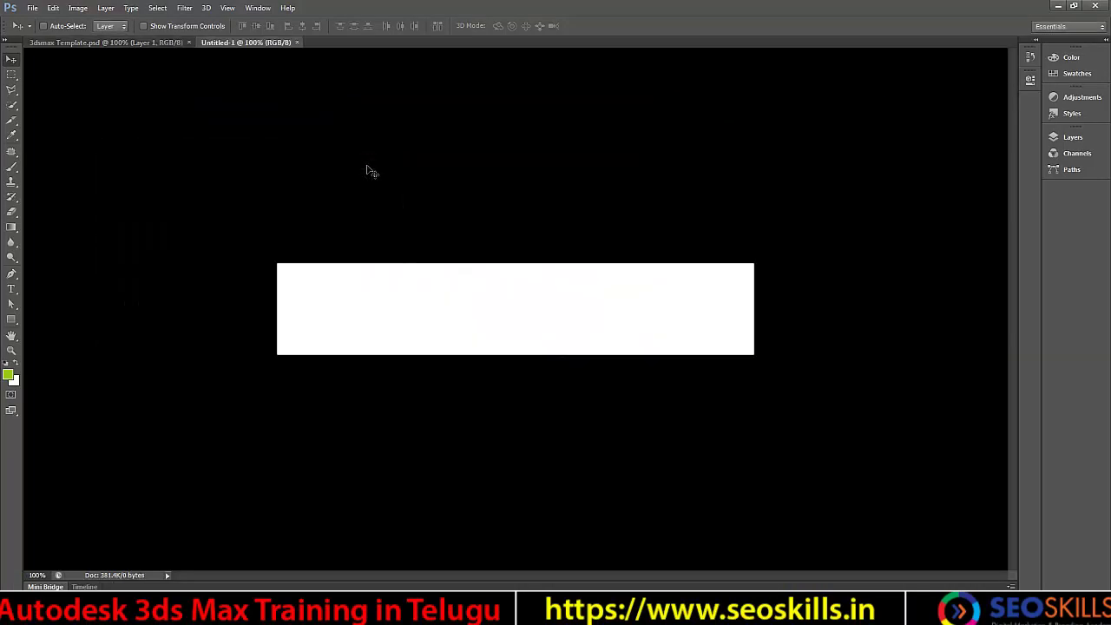
{"action": "key", "text": "ctrl+w"}
Create a new Photoshop document using the Web preset
{"action": "key", "text": "ctrl+n"}
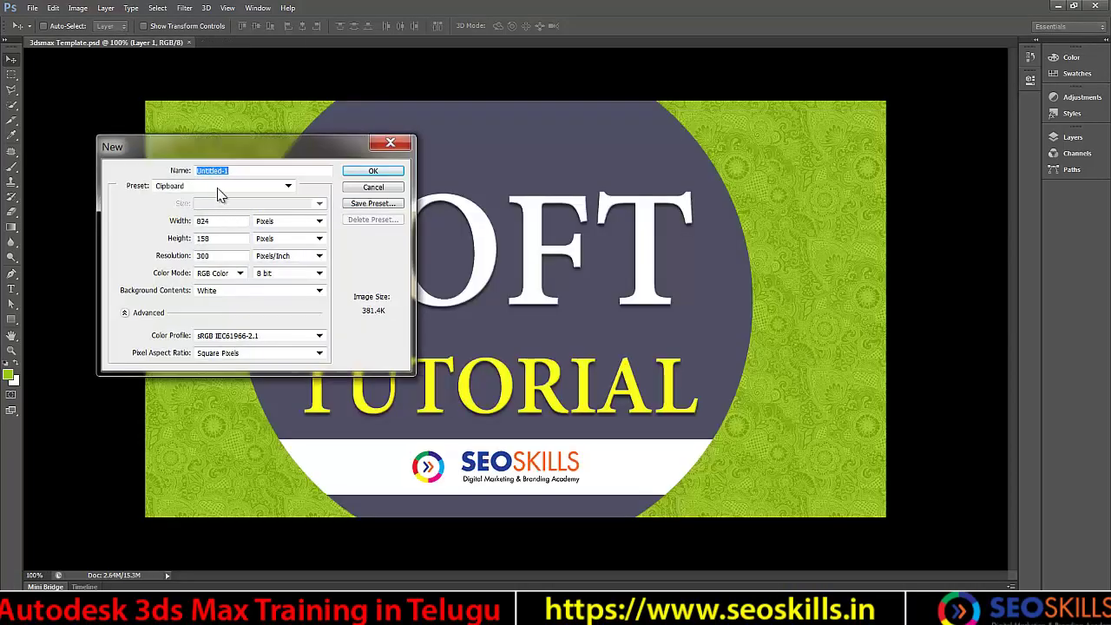
{"action": "left_click", "coordinate": [218, 186]}
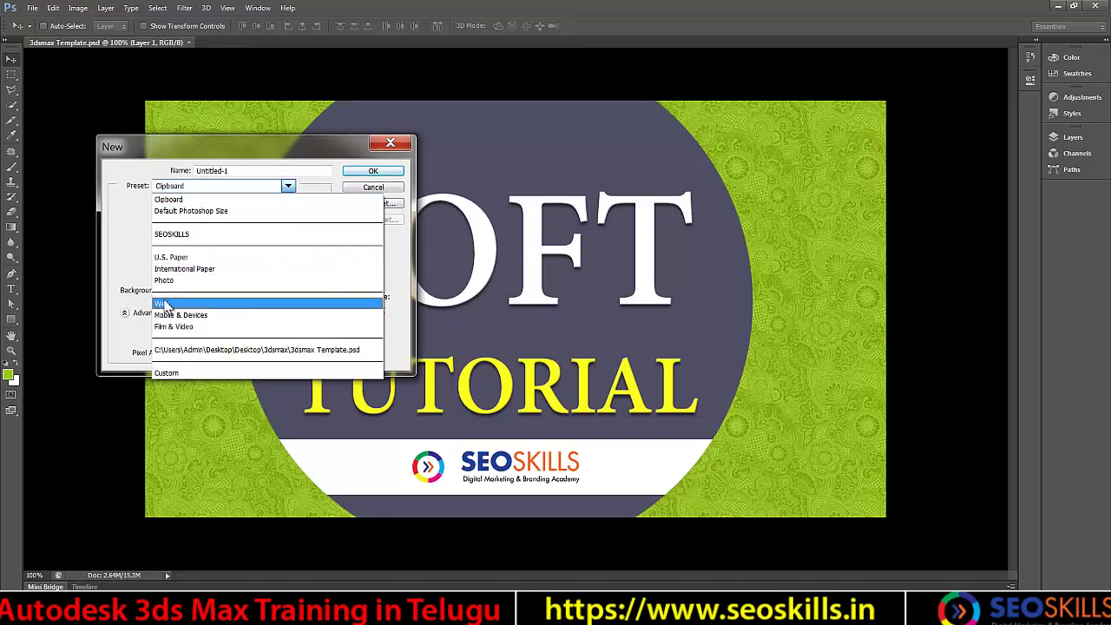
{"action": "left_click", "coordinate": [162, 303]}
{"action": "left_click", "coordinate": [372, 171]}
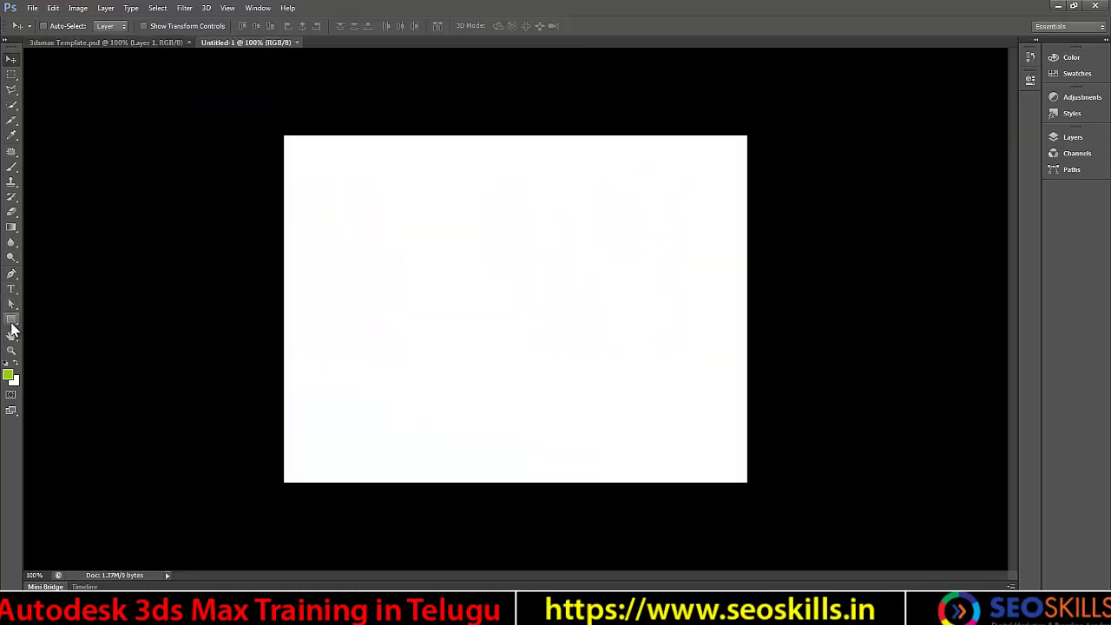
Draw a double-outlined heart in the upper middle of the canvas with the Custom Shape tool in Path mode
{"action": "left_click", "coordinate": [11, 319]}
{"action": "left_click", "coordinate": [75, 373]}
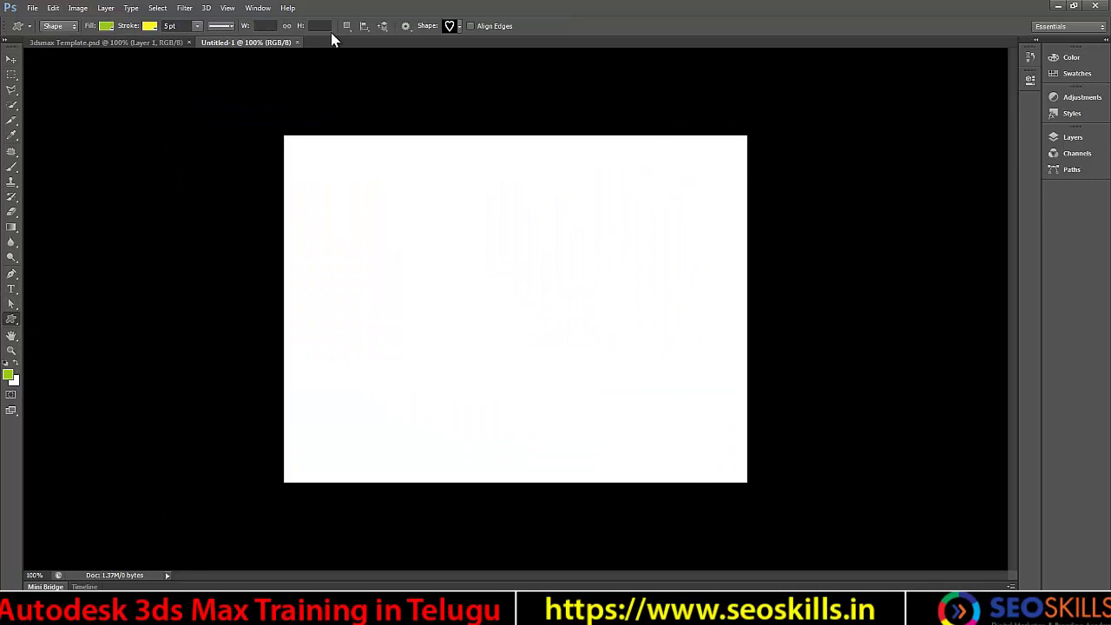
{"action": "left_click", "coordinate": [462, 27]}
{"action": "left_click", "coordinate": [462, 27]}
{"action": "left_click", "coordinate": [53, 26]}
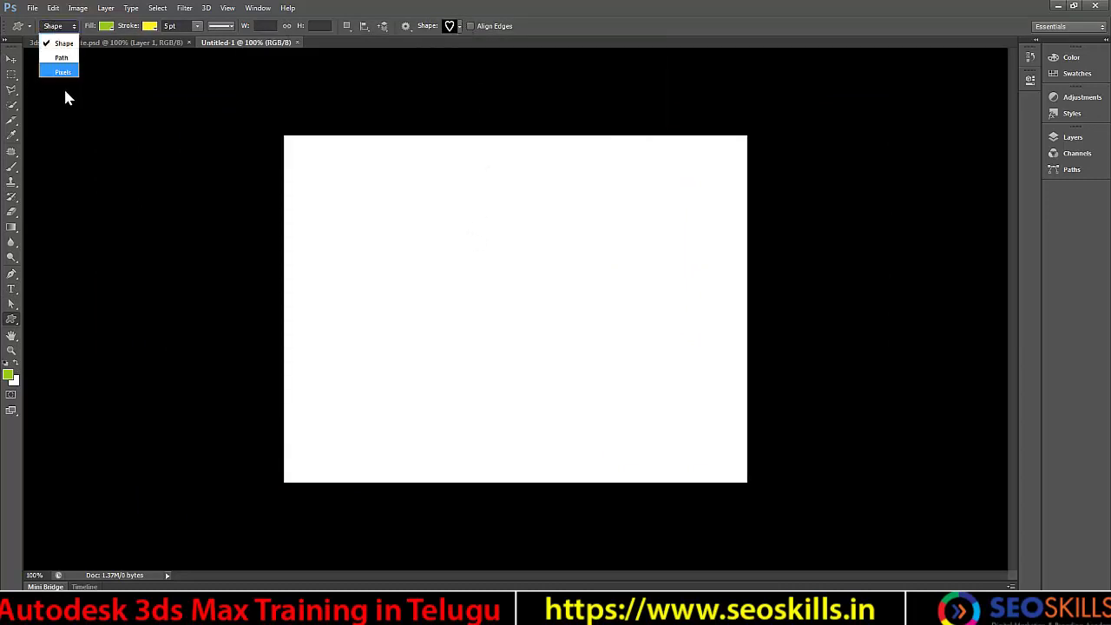
{"action": "left_click", "coordinate": [61, 58]}
{"action": "left_click_drag", "start_coordinate": [437, 199], "coordinate": [601, 379]}
Export the heart path to Illustrator format, saving it on the Desktop as mypath
{"action": "left_click", "coordinate": [31, 7]}
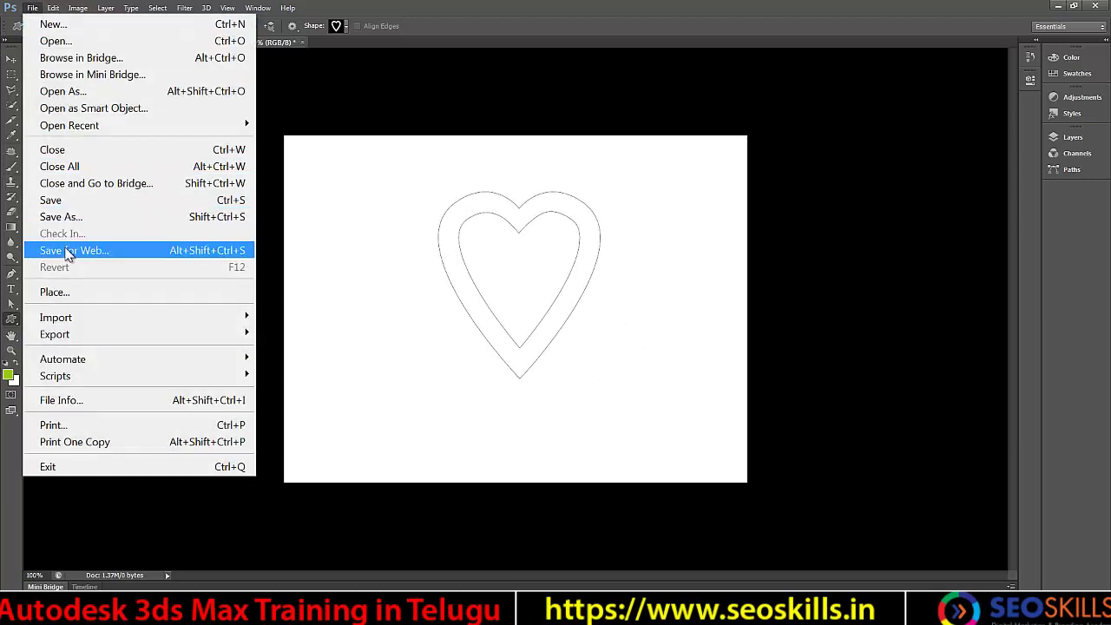
{"action": "mouse_move", "coordinate": [70, 340]}
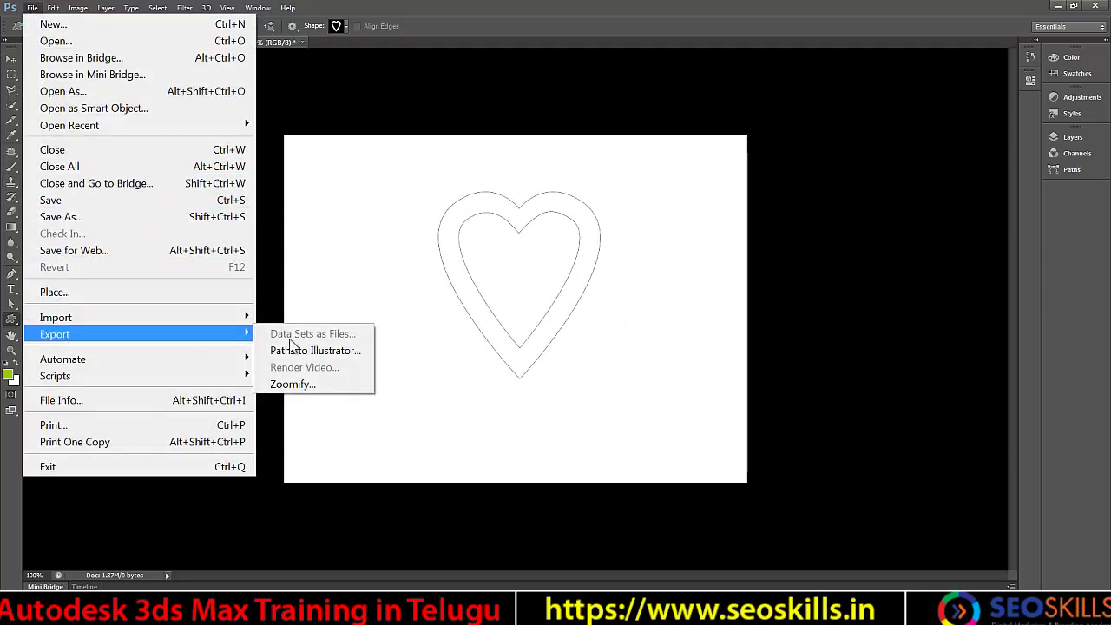
{"action": "left_click", "coordinate": [317, 352]}
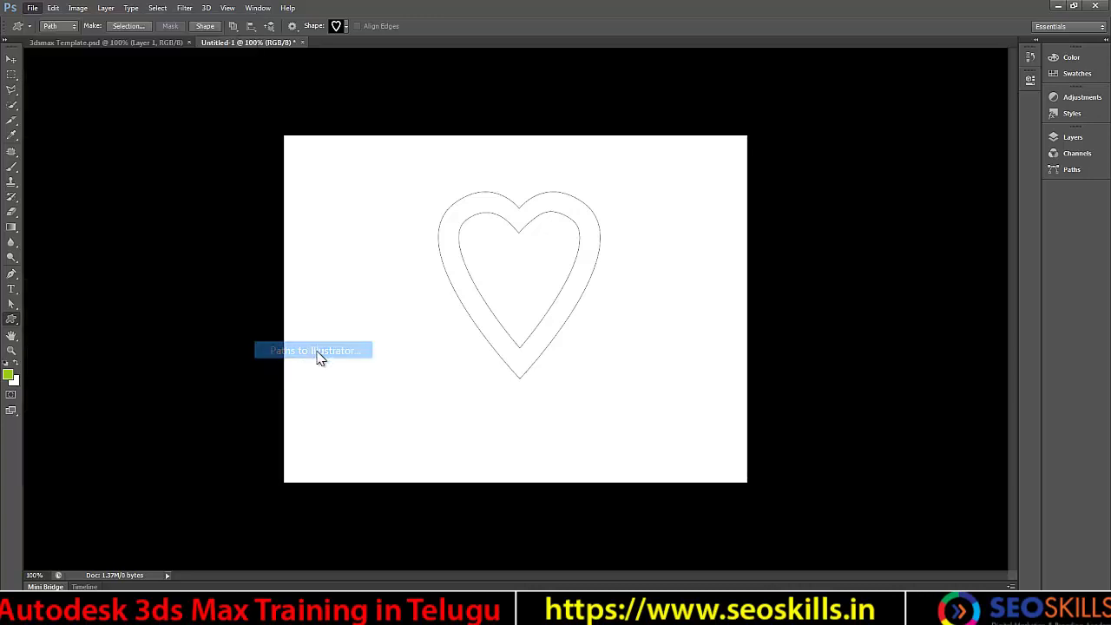
{"action": "left_click", "coordinate": [620, 211]}
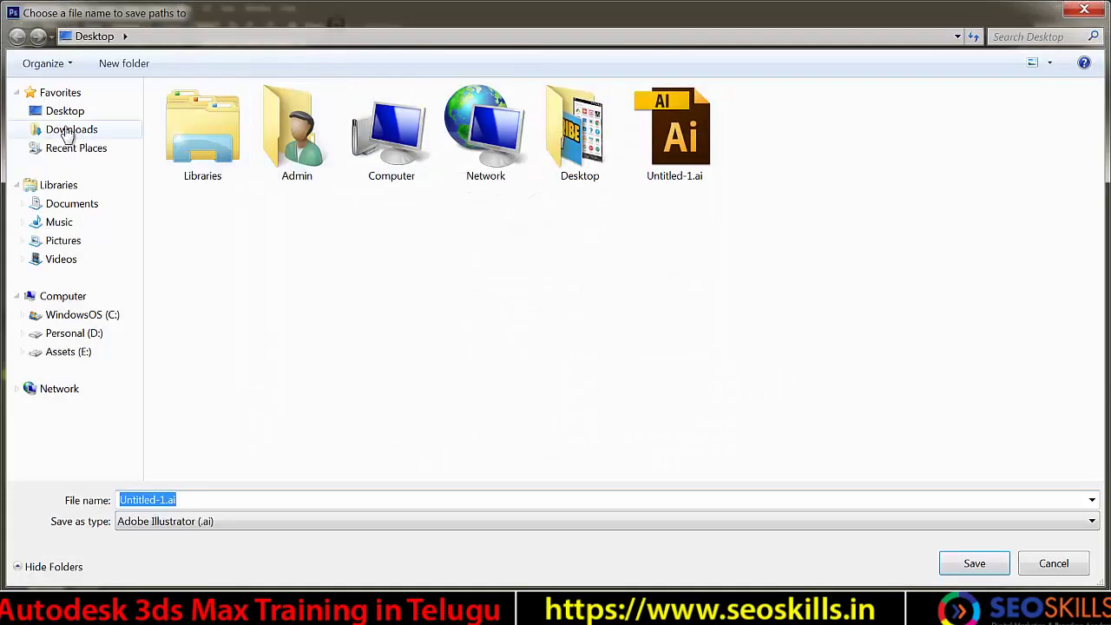
{"action": "left_click", "coordinate": [682, 163]}
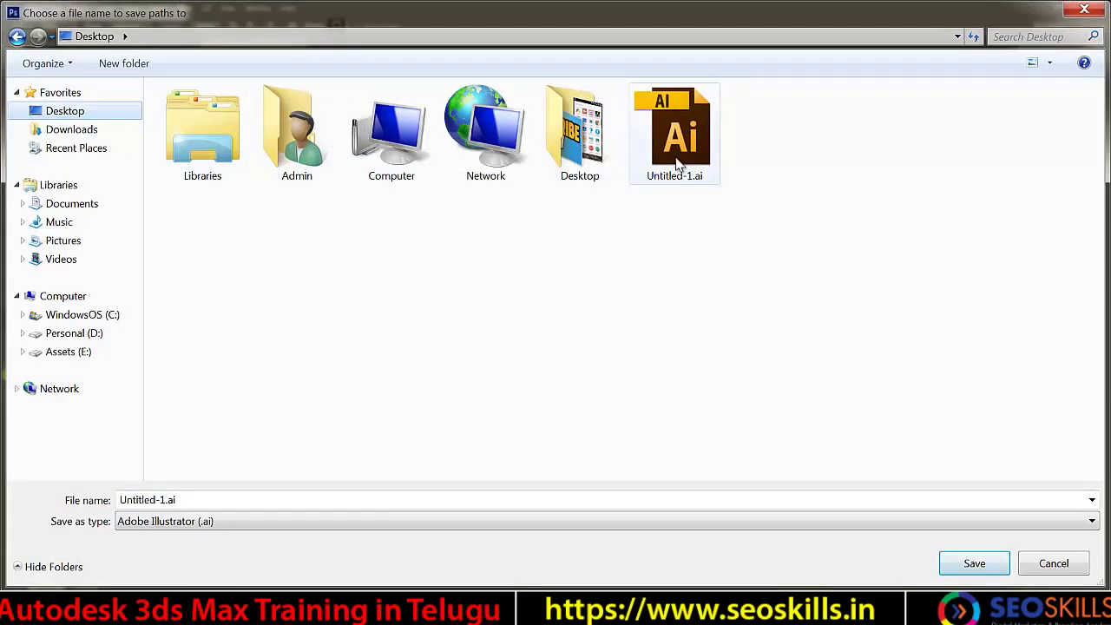
{"action": "left_click", "coordinate": [234, 499]}
{"action": "type", "text": "myp"}
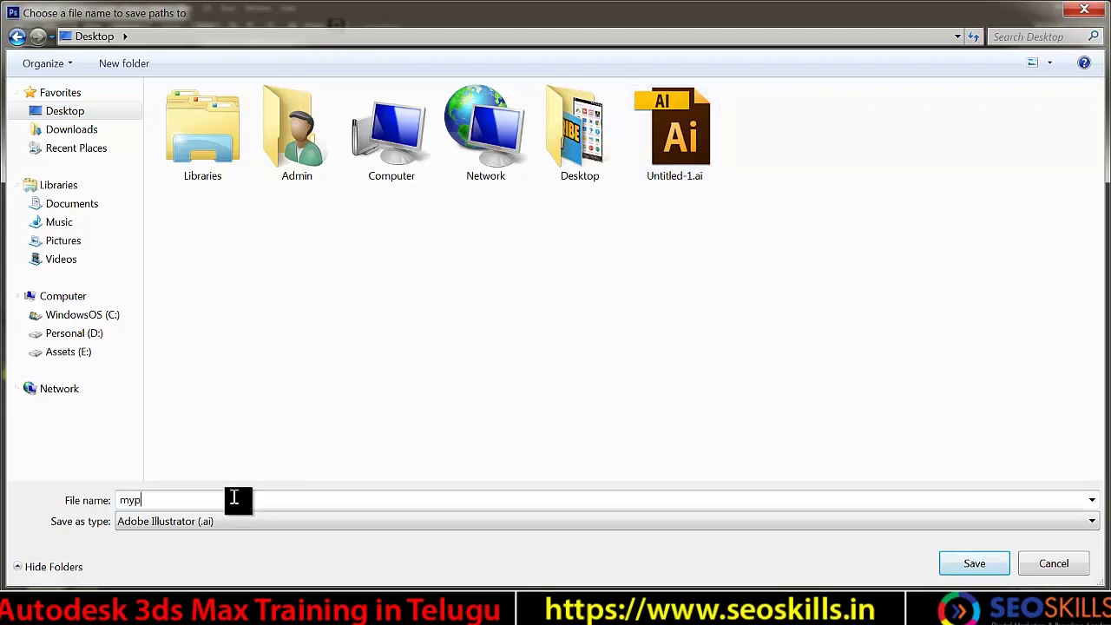
{"action": "type", "text": "ath"}
{"action": "key", "text": "Return"}
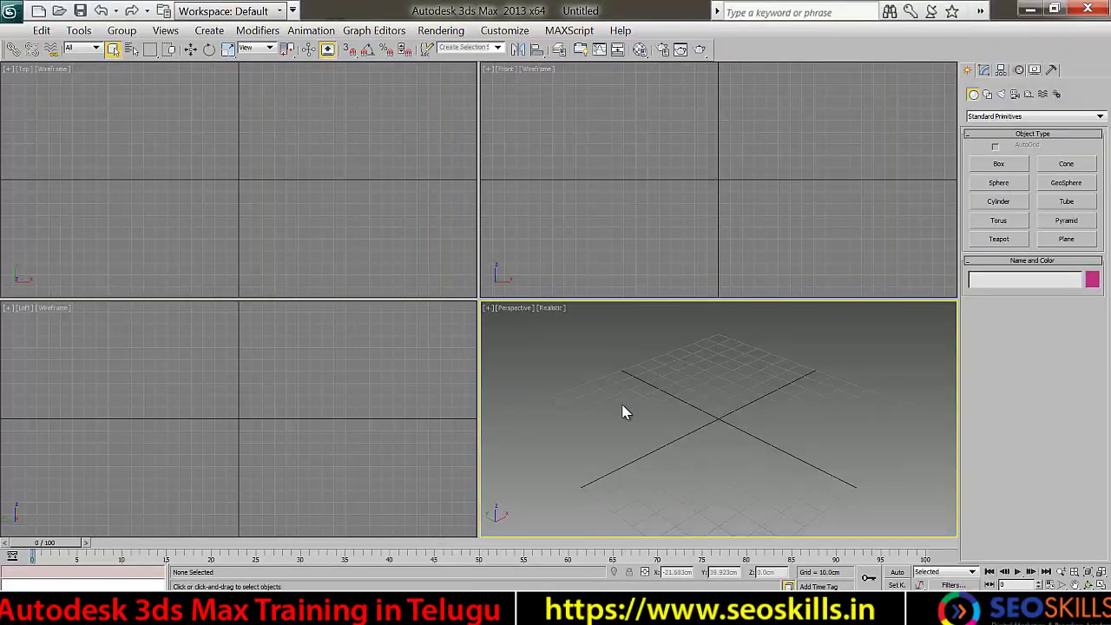
In 3ds Max, maximize the Perspective view and import mypath.ai from the Desktop with its shapes as a single object
{"action": "key", "text": "alt+w"}
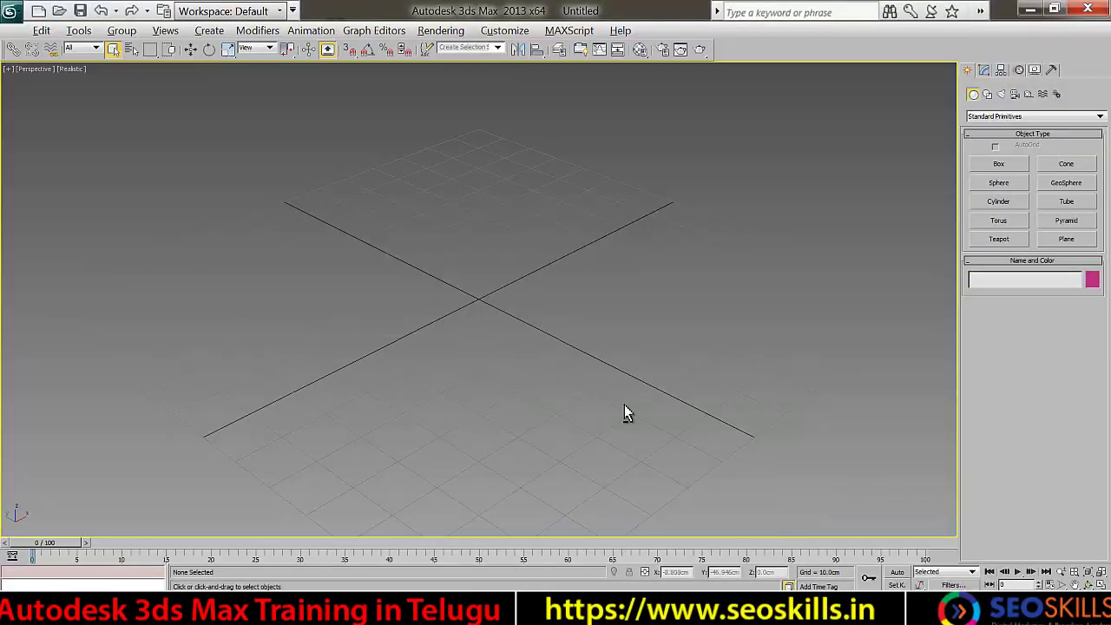
{"action": "left_click", "coordinate": [13, 12]}
{"action": "key", "text": "Escape"}
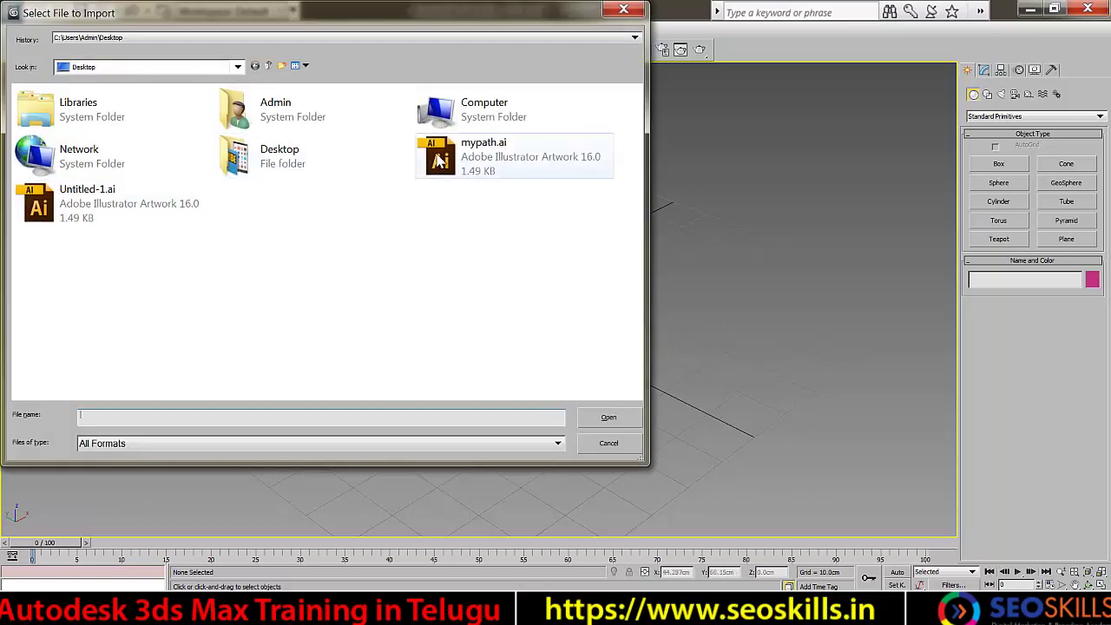
{"action": "left_click", "coordinate": [442, 157]}
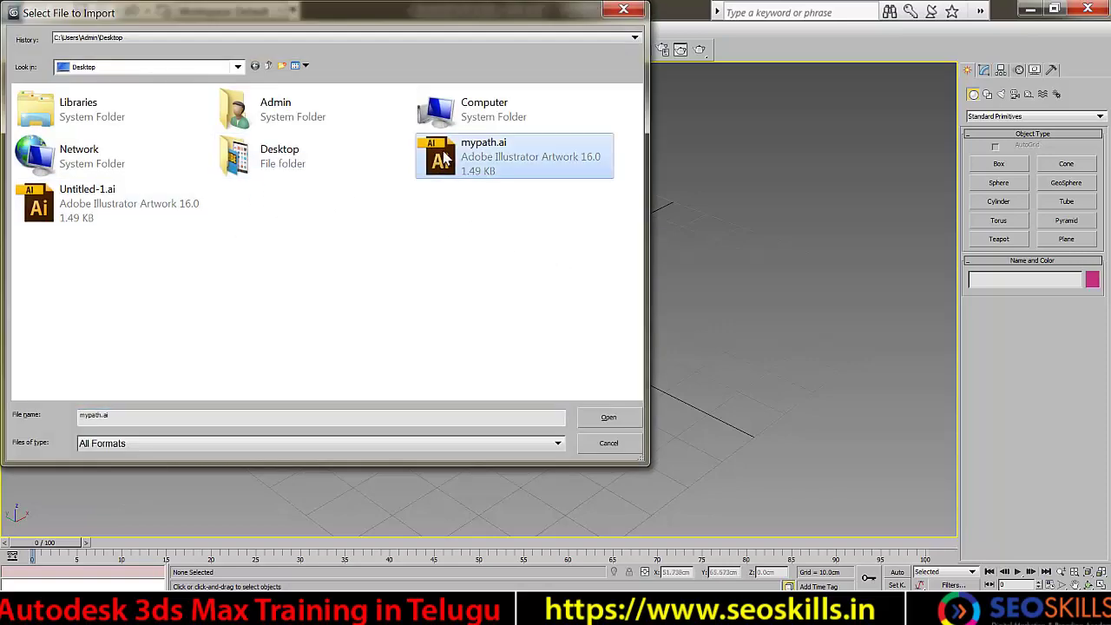
{"action": "double_click", "coordinate": [442, 156]}
{"action": "left_click", "coordinate": [598, 336]}
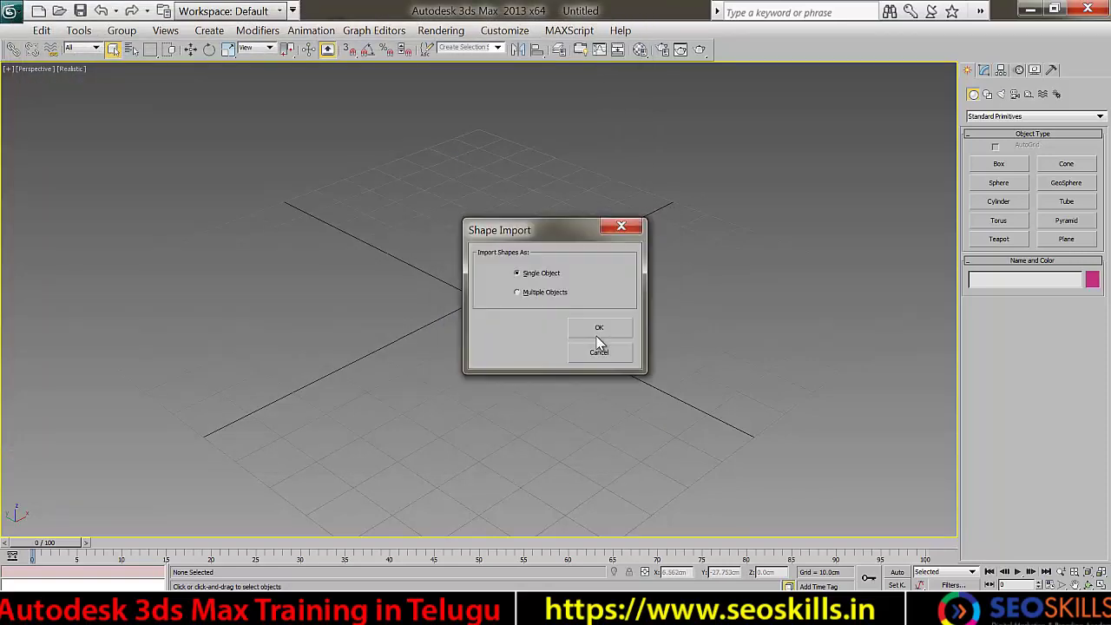
{"action": "left_click", "coordinate": [598, 334]}
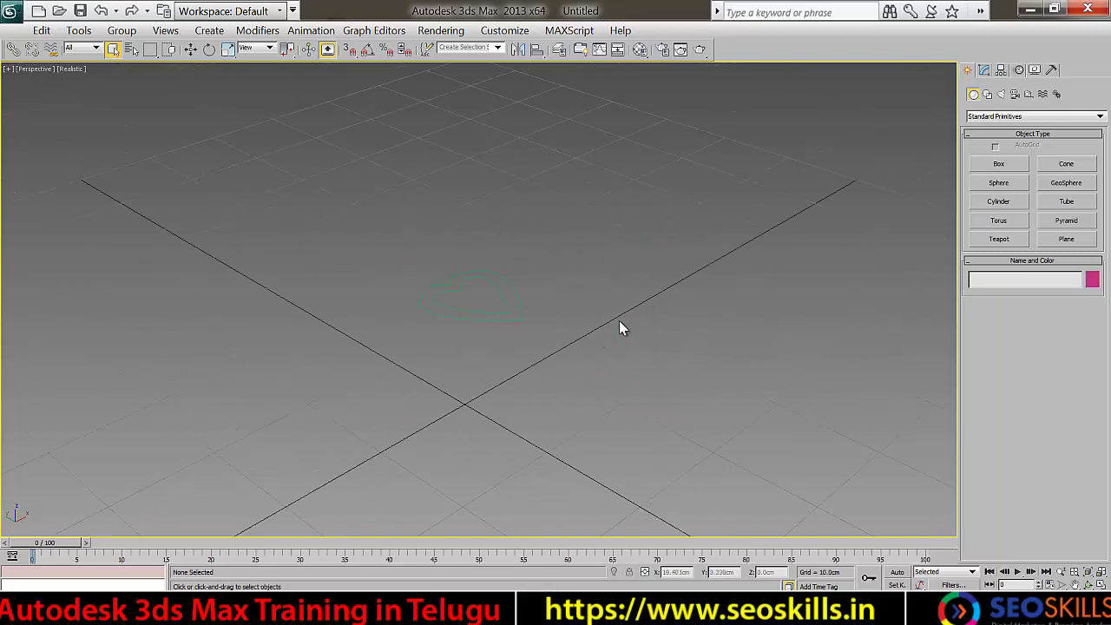
Draw a straight vertical two-point line spline upward from the grid's horizontal axis in the Front view
{"action": "scroll", "coordinate": [620, 328], "scroll_direction": "down", "scroll_amount": 3}
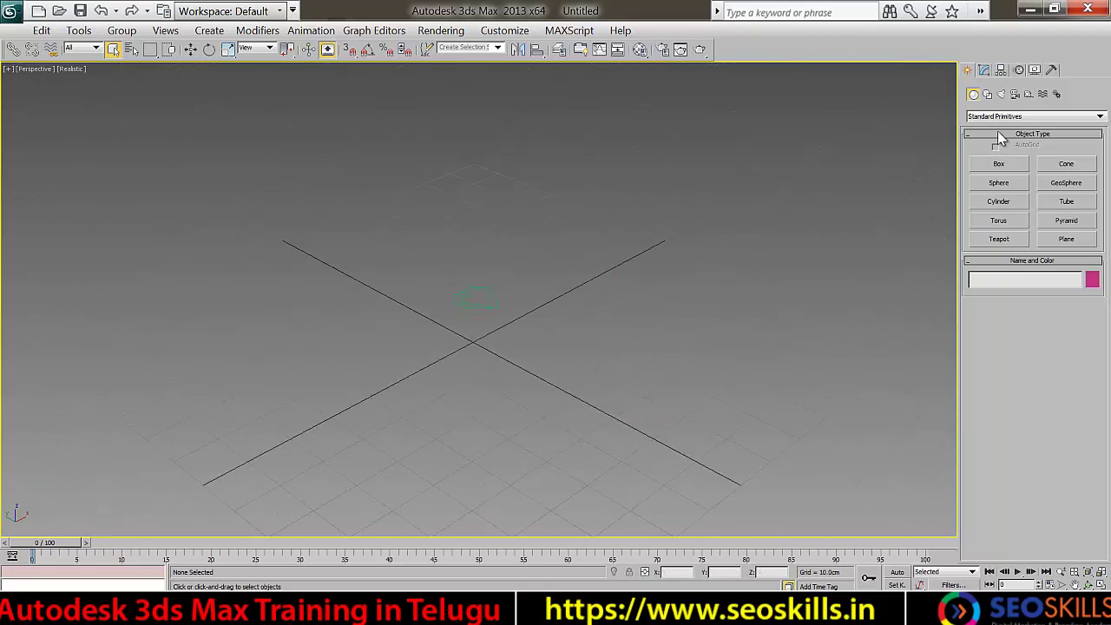
{"action": "left_click", "coordinate": [988, 94]}
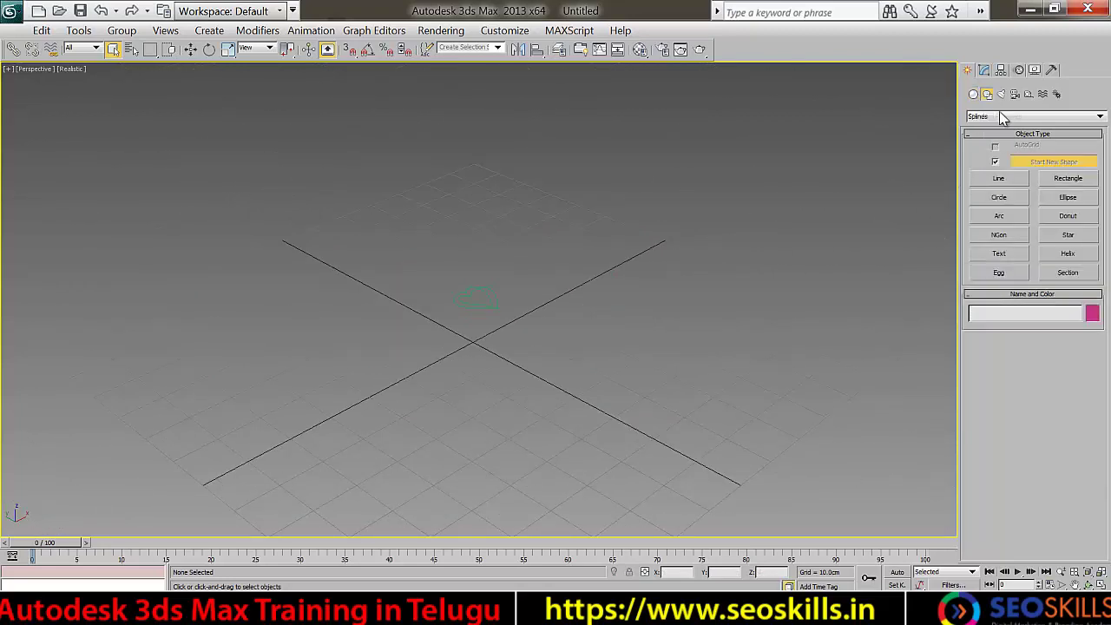
{"action": "left_click", "coordinate": [999, 178]}
{"action": "key", "text": "alt+w"}
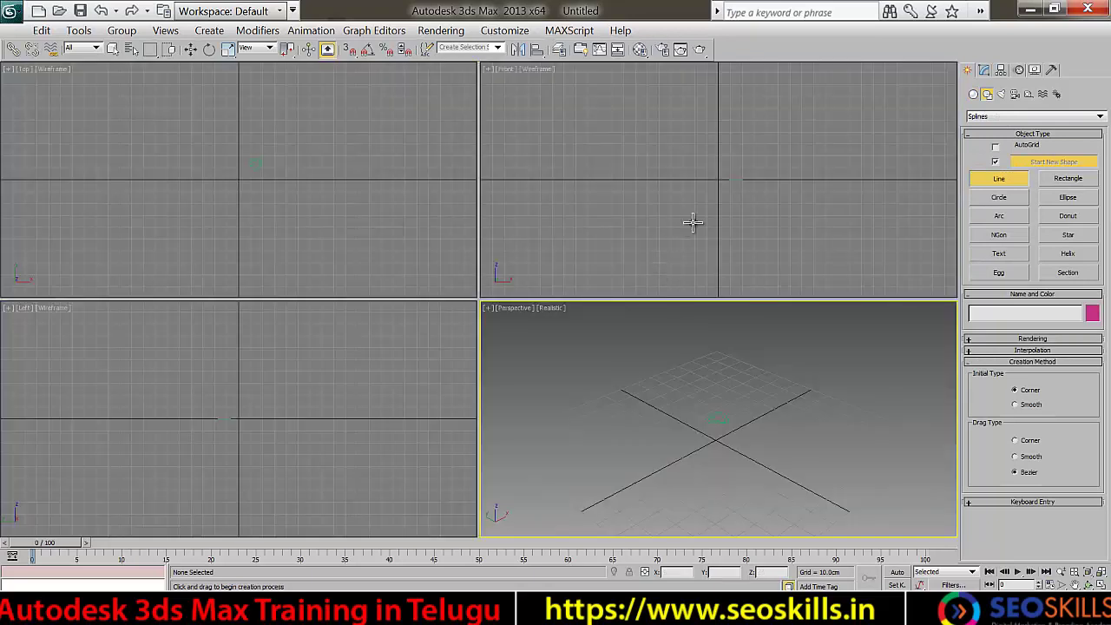
{"action": "left_click", "coordinate": [722, 179]}
{"action": "left_click", "coordinate": [722, 140]}
{"action": "right_click", "coordinate": [747, 163]}
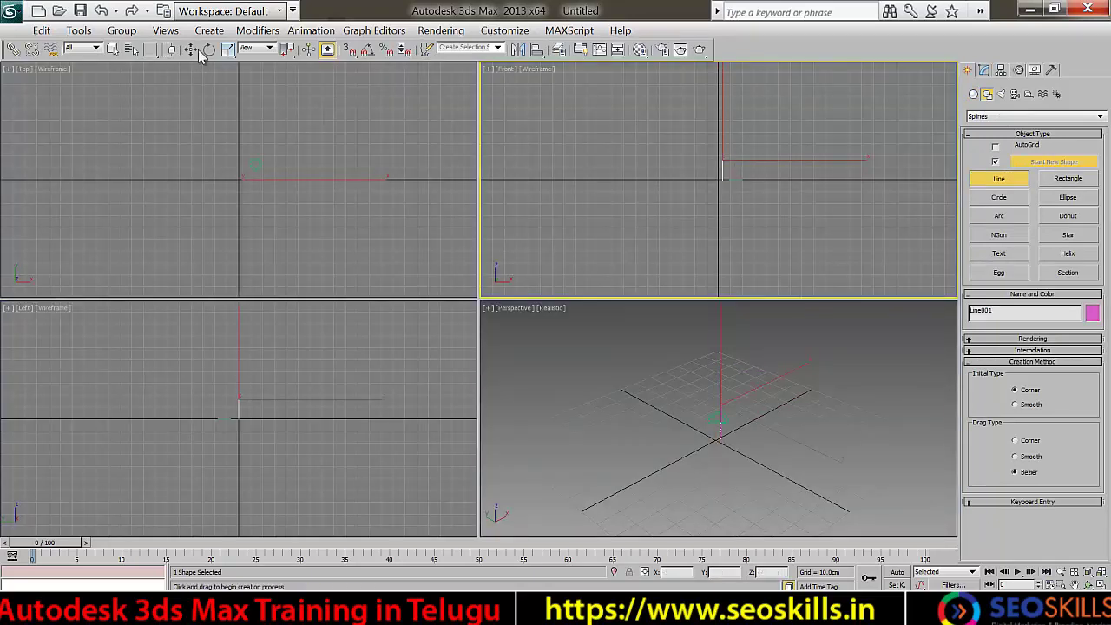
Move the line along the X axis away from the heart shape to about X 40.8 cm, keeping it selected
{"action": "left_click", "coordinate": [190, 49]}
{"action": "key", "text": "alt+w"}
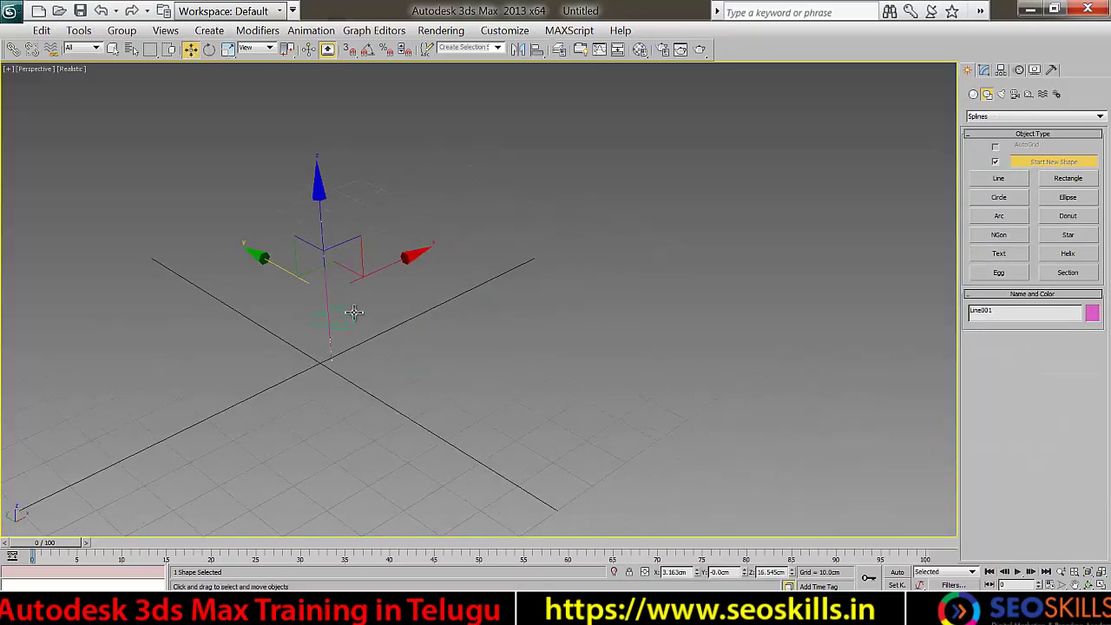
{"action": "left_click_drag", "start_coordinate": [354, 313], "coordinate": [489, 265]}
{"action": "left_click", "coordinate": [314, 330]}
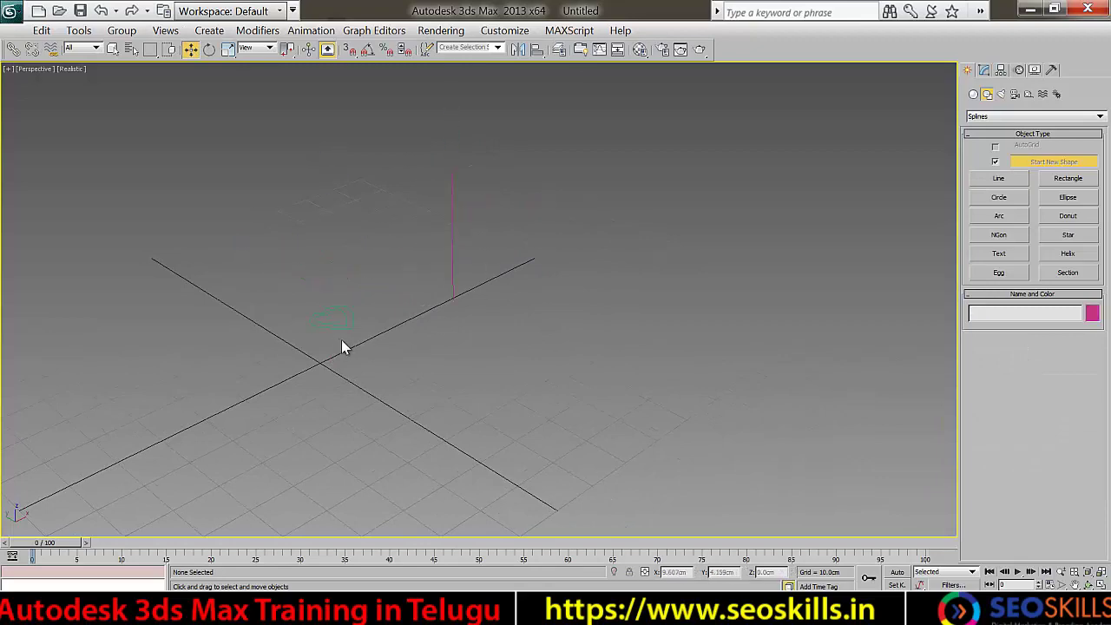
{"action": "key", "text": "ctrl+z"}
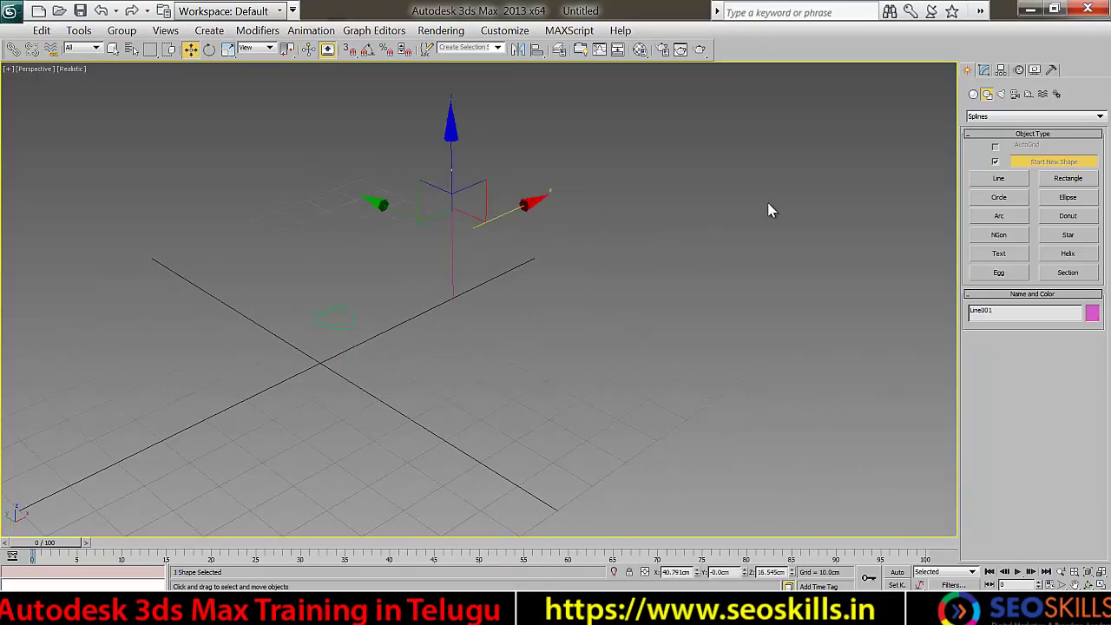
Create a Loft compound object from the line, using the imported heart spline as its shape
{"action": "left_click", "coordinate": [973, 94]}
{"action": "left_click", "coordinate": [988, 116]}
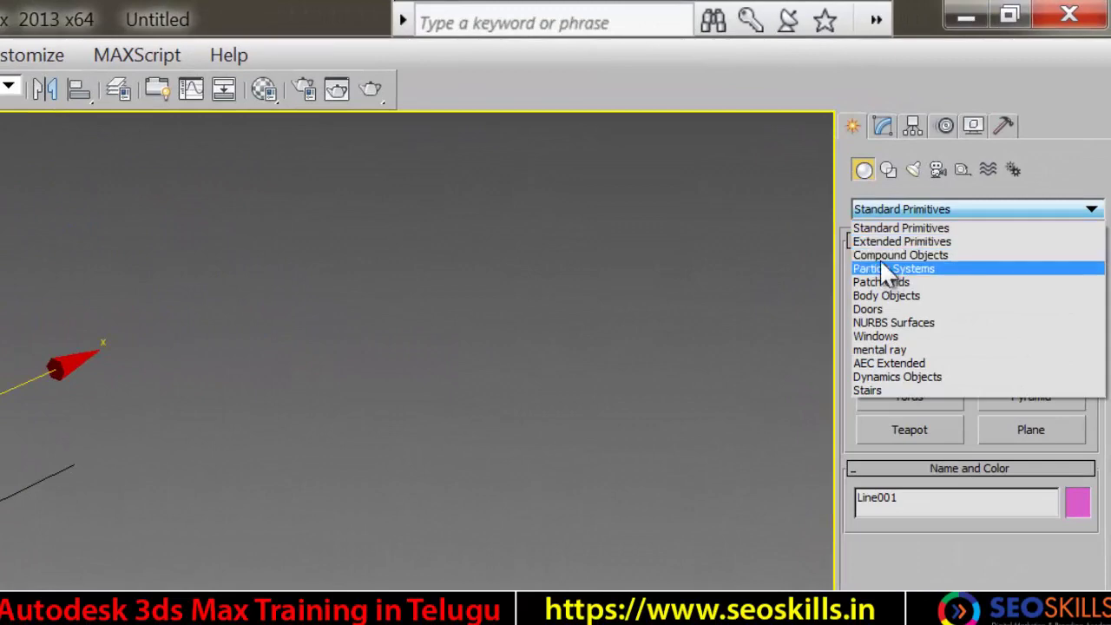
{"action": "left_click", "coordinate": [988, 139]}
{"action": "left_click", "coordinate": [934, 429]}
{"action": "left_click", "coordinate": [1030, 610]}
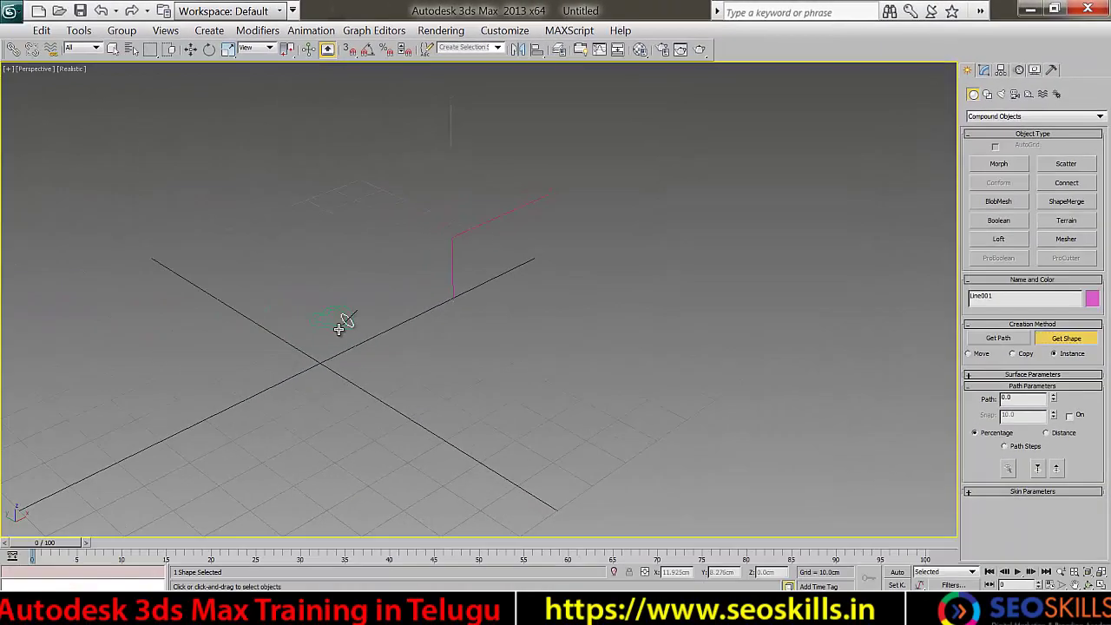
{"action": "left_click", "coordinate": [336, 321]}
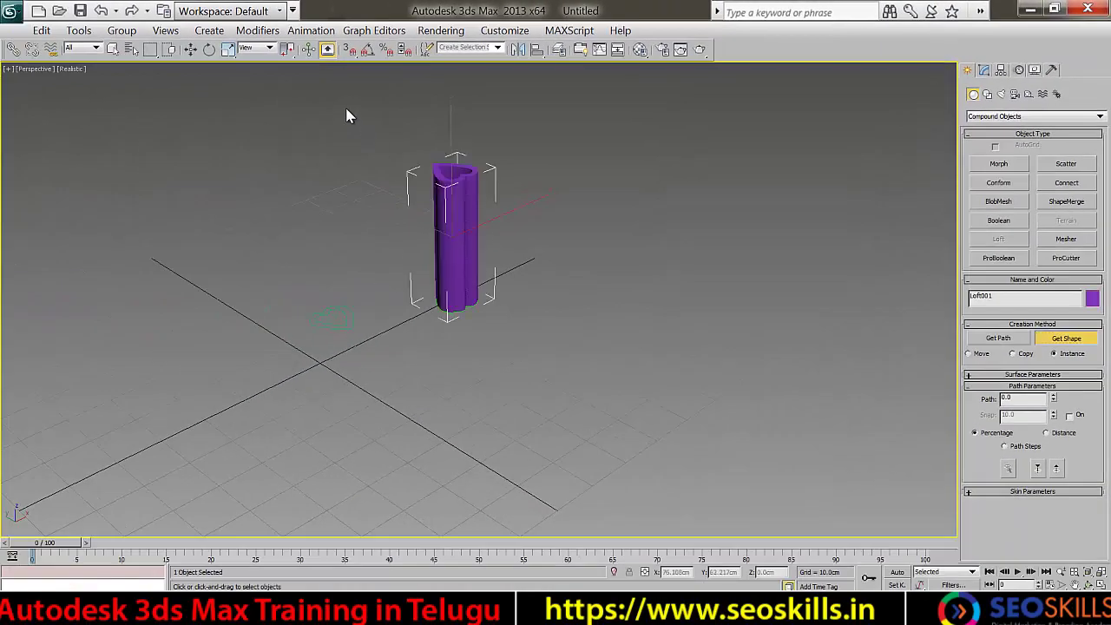
Deselect the loft and examine its heart-shaped profile up close from different angles
{"action": "left_click", "coordinate": [520, 271]}
{"action": "scroll", "coordinate": [508, 260], "scroll_direction": "up", "scroll_amount": 10}
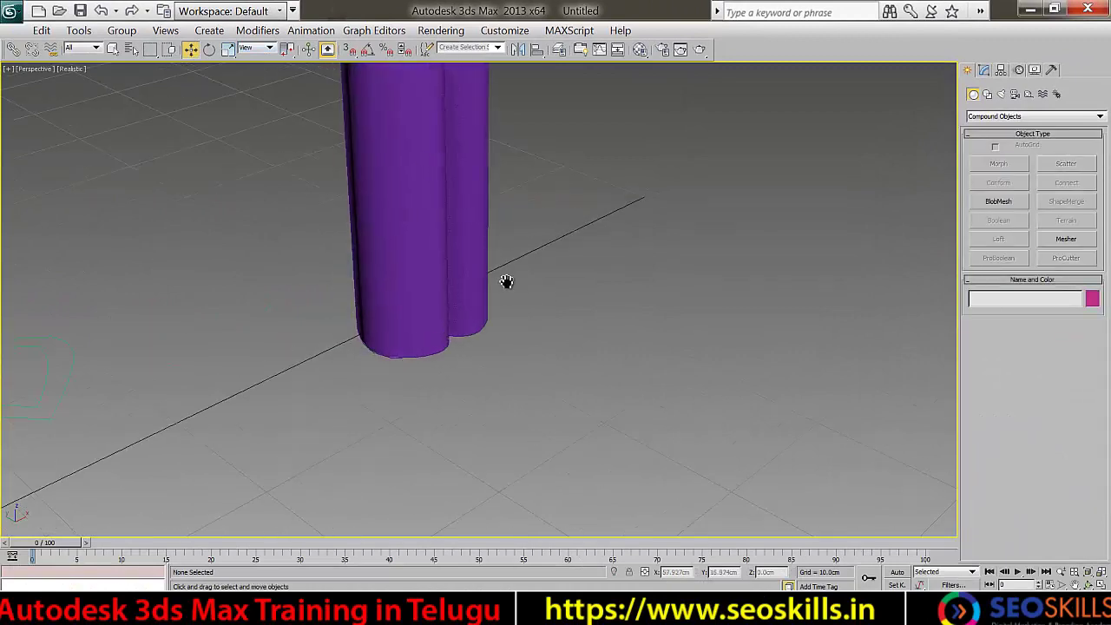
{"action": "mouse_move", "coordinate": [508, 257]}
{"action": "middle_mouse_down", "text": "alt"}
{"action": "mouse_move", "coordinate": [362, 237]}
{"action": "mouse_move", "coordinate": [526, 238]}
{"action": "mouse_move", "coordinate": [494, 263]}
{"action": "middle_mouse_up", "text": "alt"}
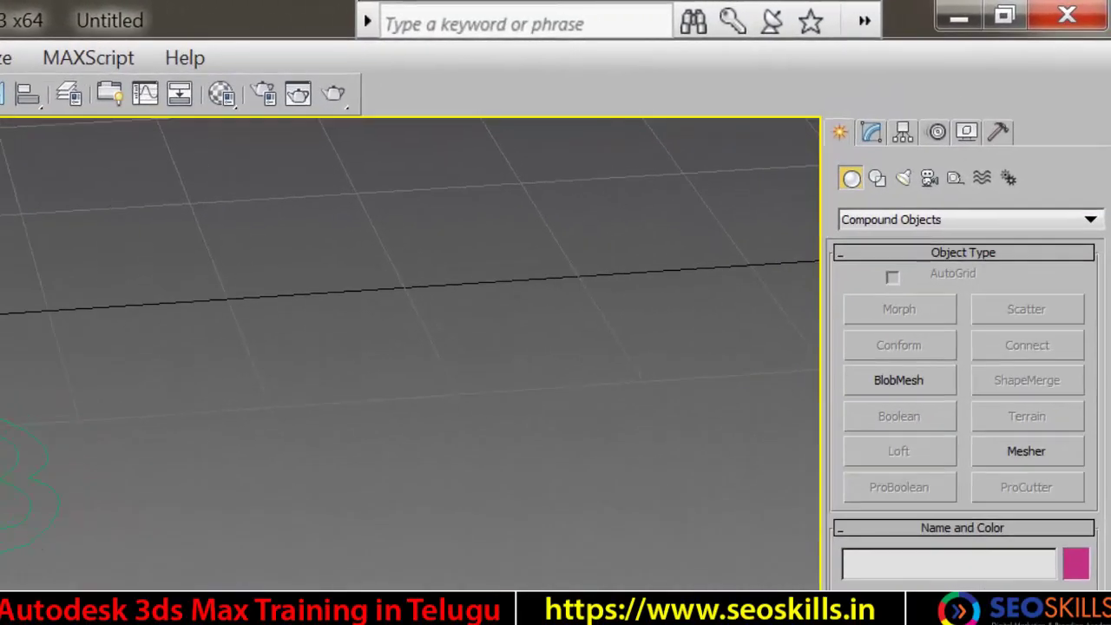
Select the heart loft and show its modify settings, expanding Deformations and Surface Parameters
{"action": "left_click", "coordinate": [2, 365]}
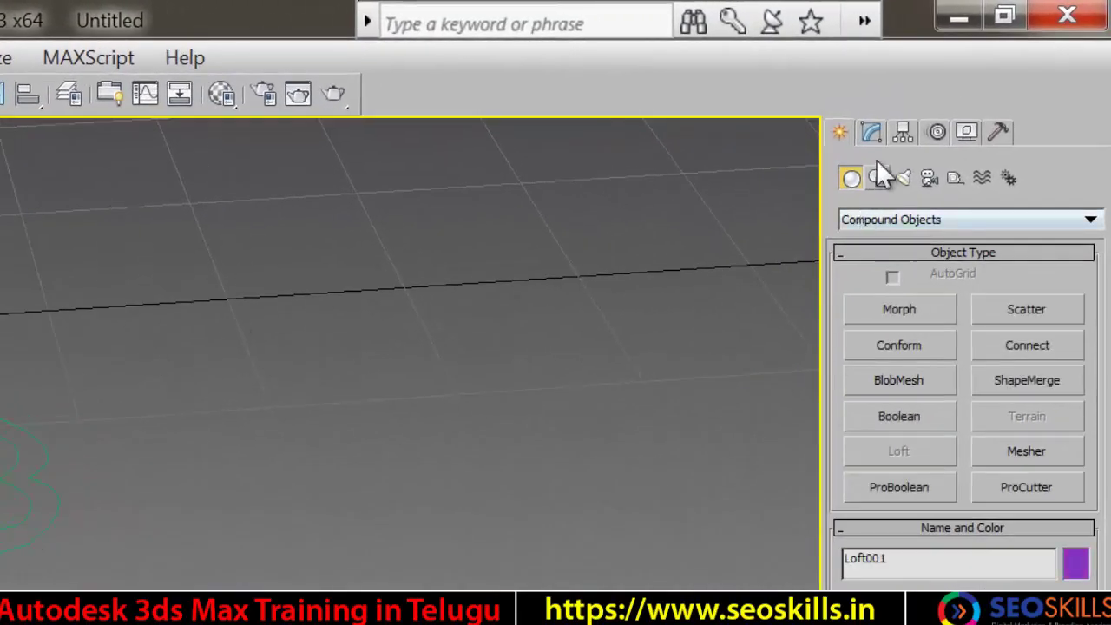
{"action": "left_click", "coordinate": [872, 132]}
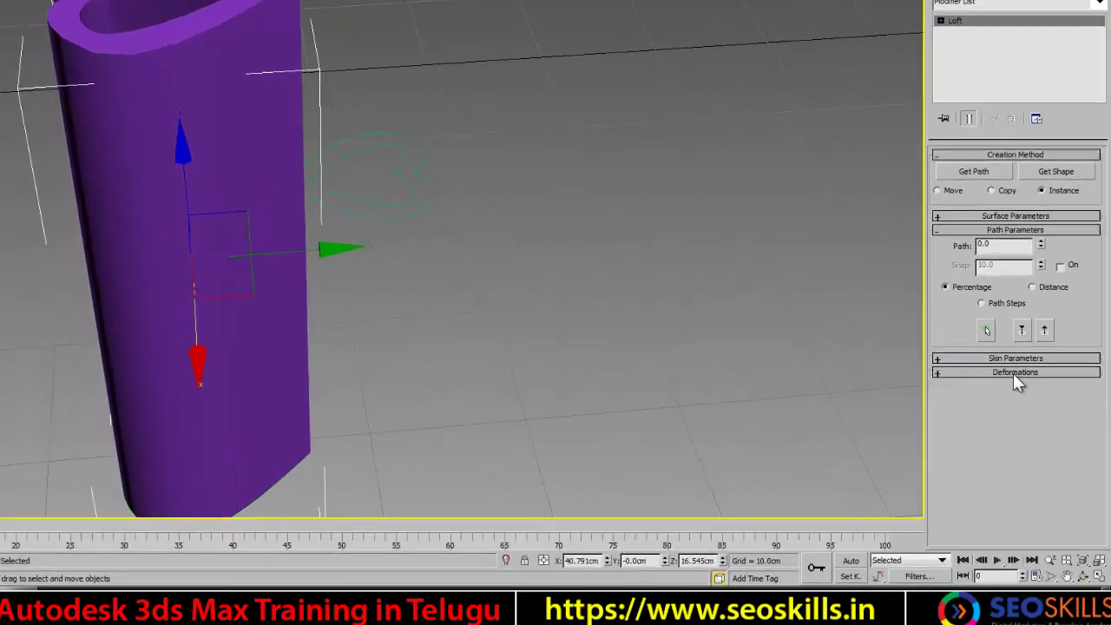
{"action": "left_click", "coordinate": [1013, 373]}
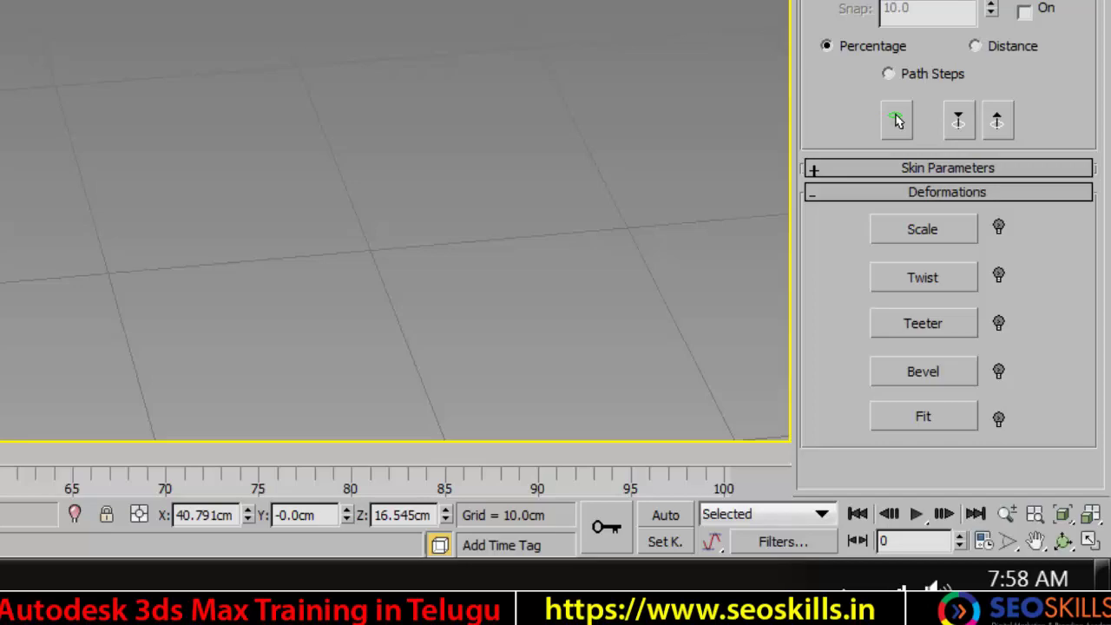
{"action": "left_click", "coordinate": [998, 68]}
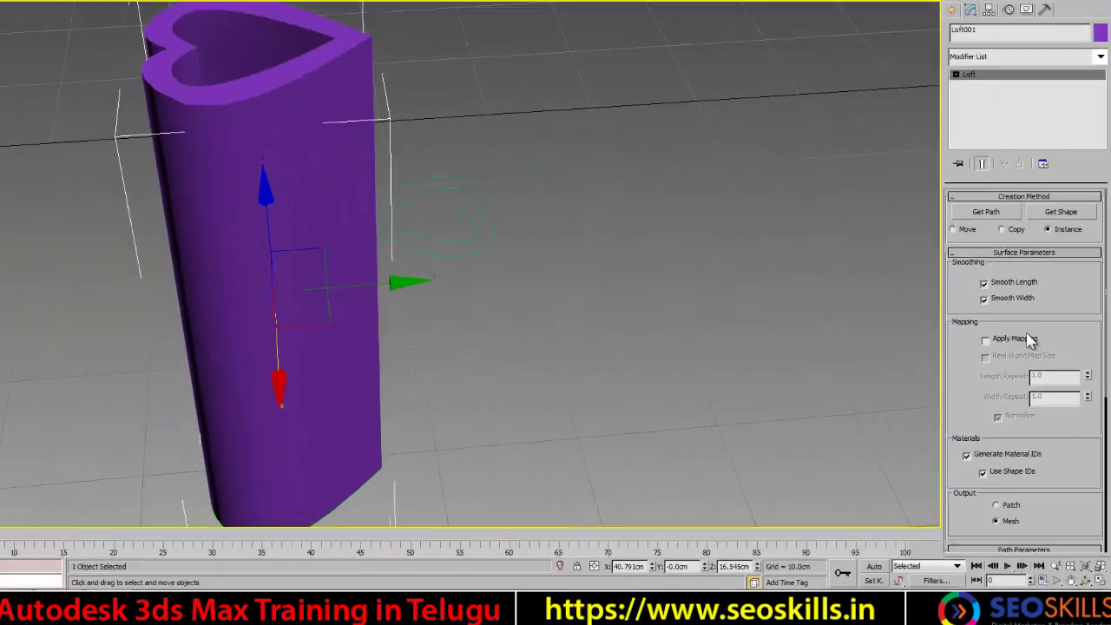